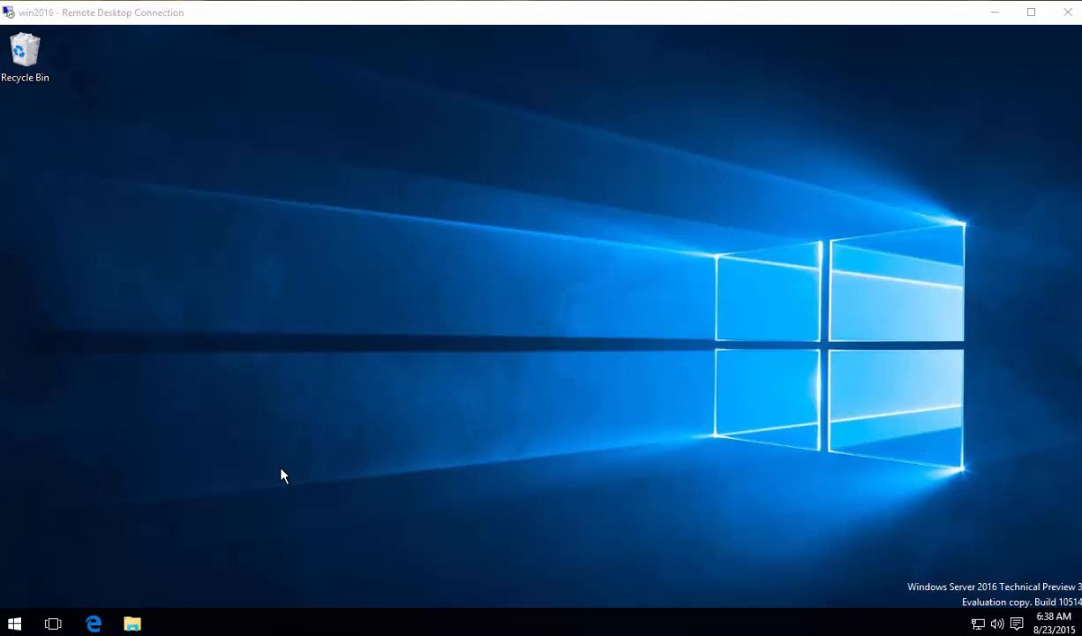
Browse in Microsoft Edge to mirror-us.tapetrack.com and download TapeTrack Framework Server x64.msi from the Windows-x64 releases
click(94, 622)
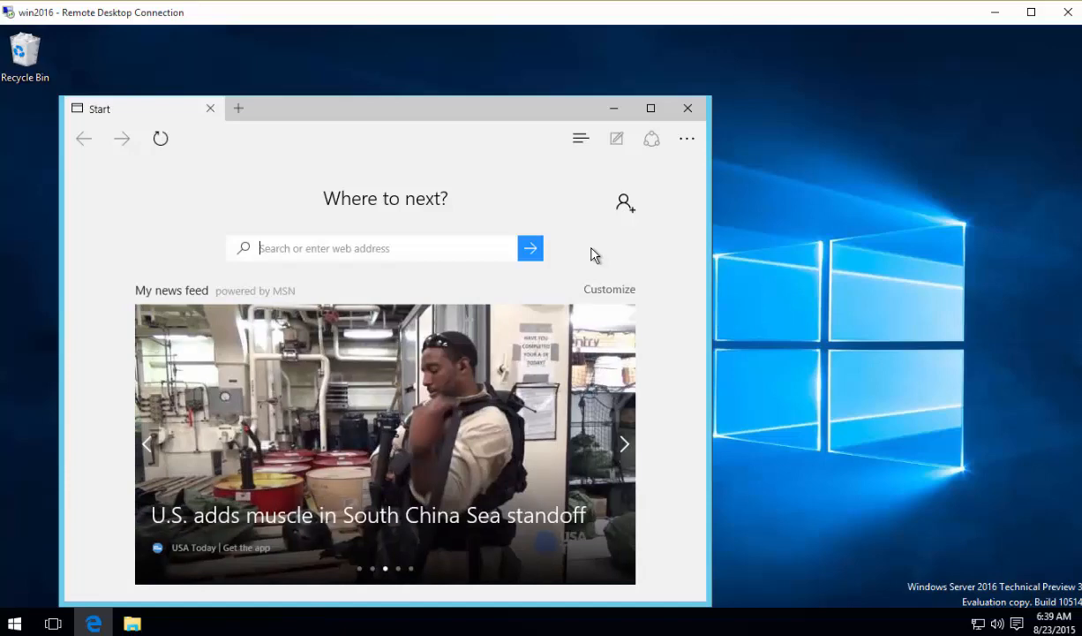
text(mirror-us.tapetrack.com/)
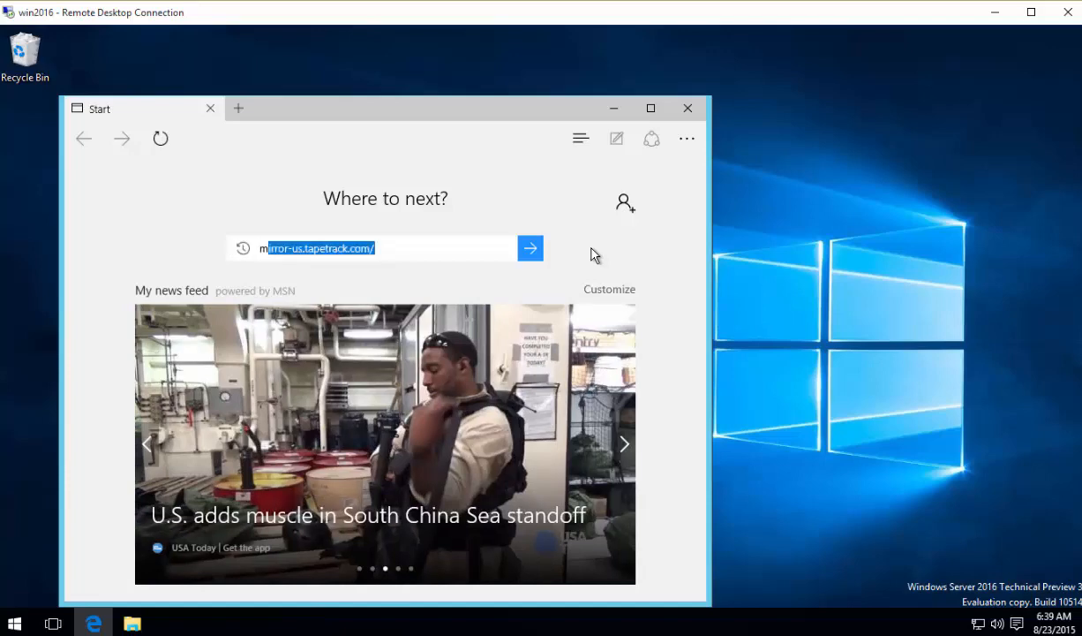
key(End)
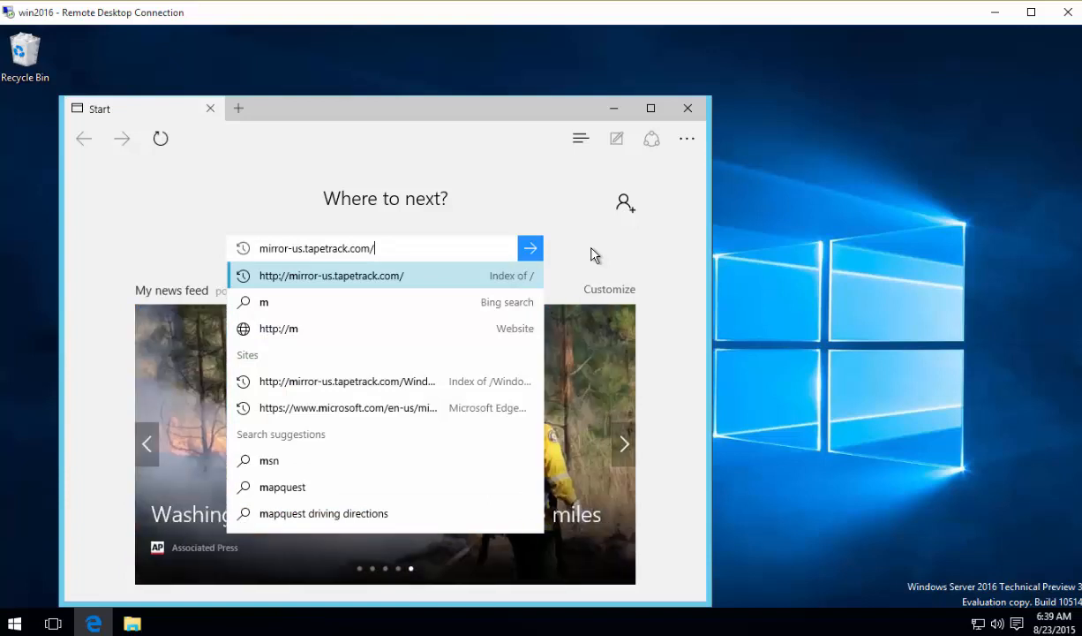
key(Return)
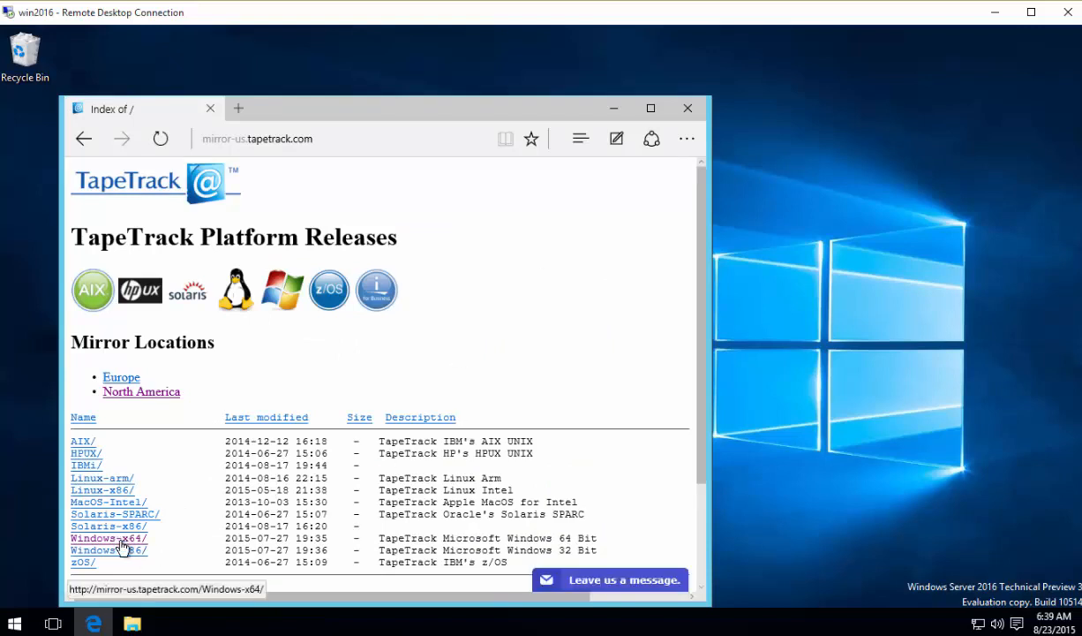
click(118, 539)
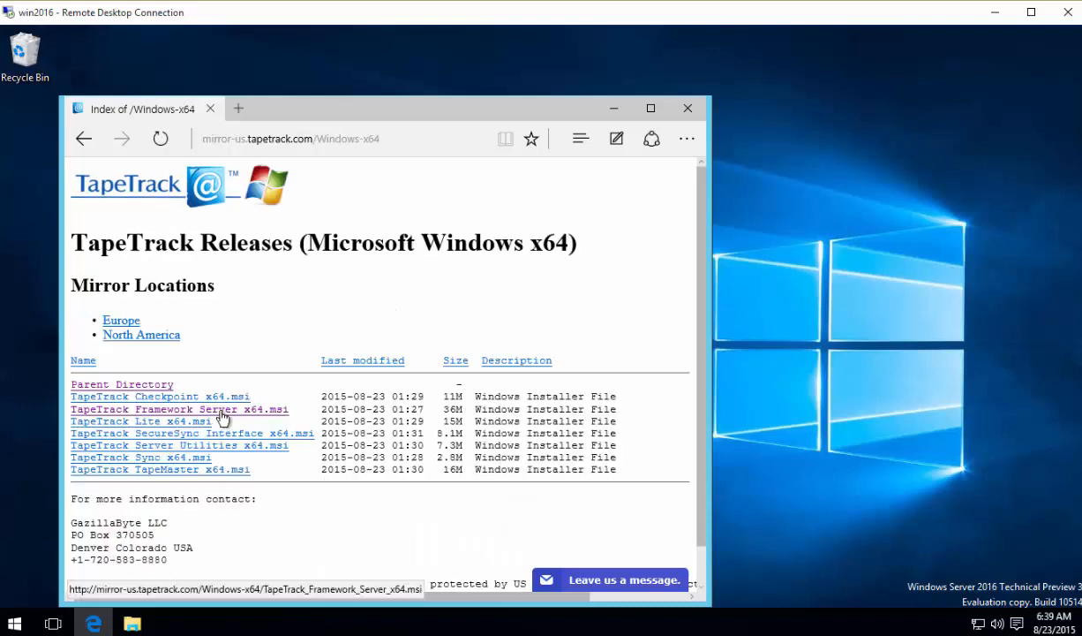
click(220, 411)
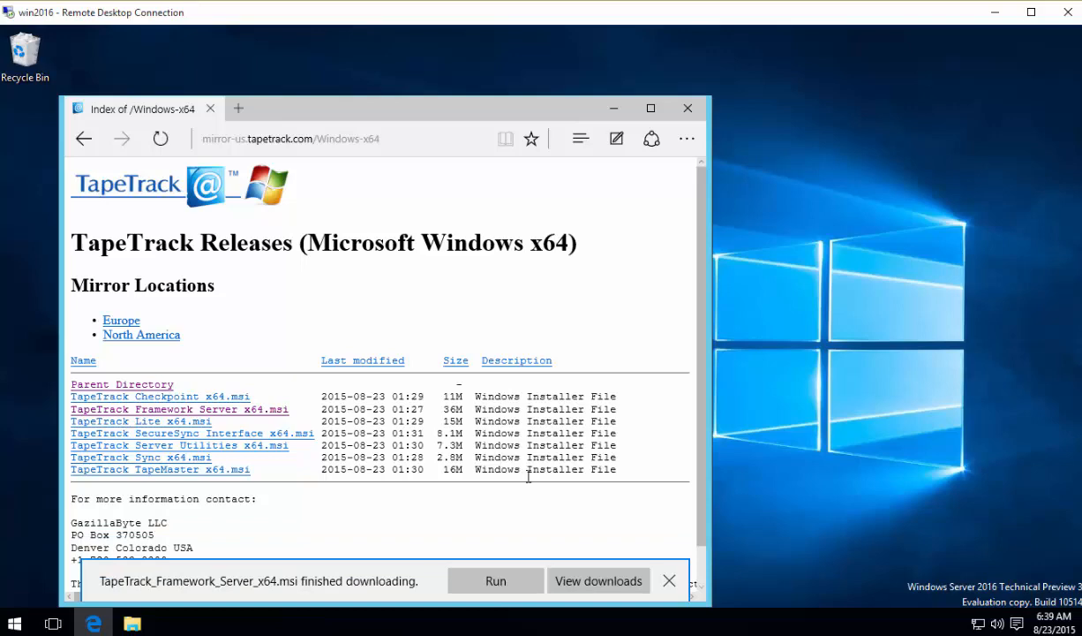
Run the downloaded Framework Server installer, accept the license terms and start a Complete installation with the default customer information
click(490, 582)
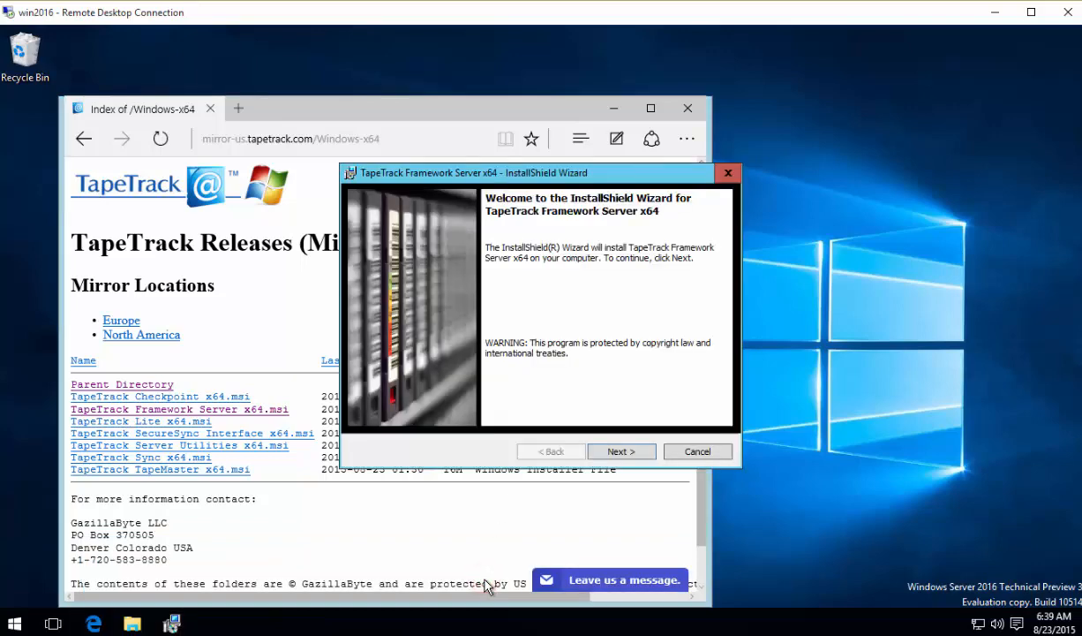
click(622, 451)
click(452, 394)
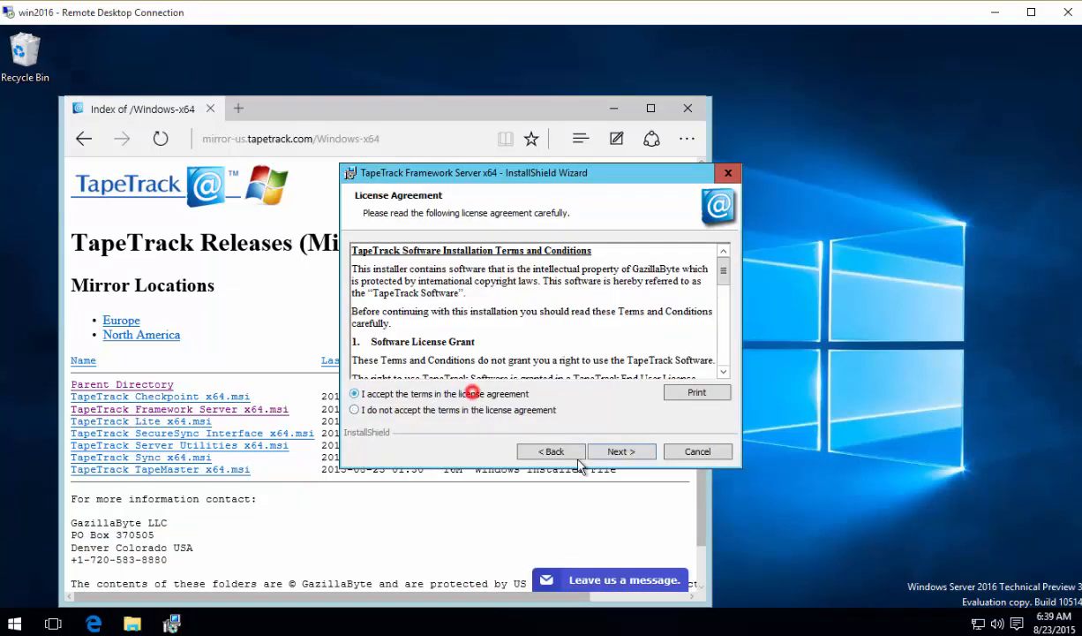
click(609, 451)
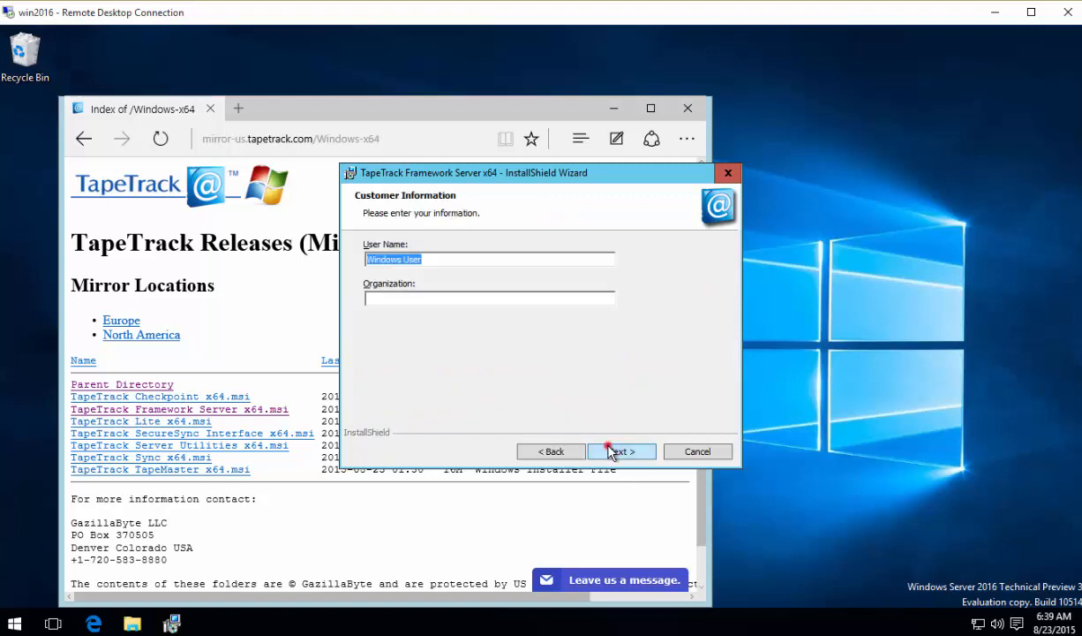
click(619, 451)
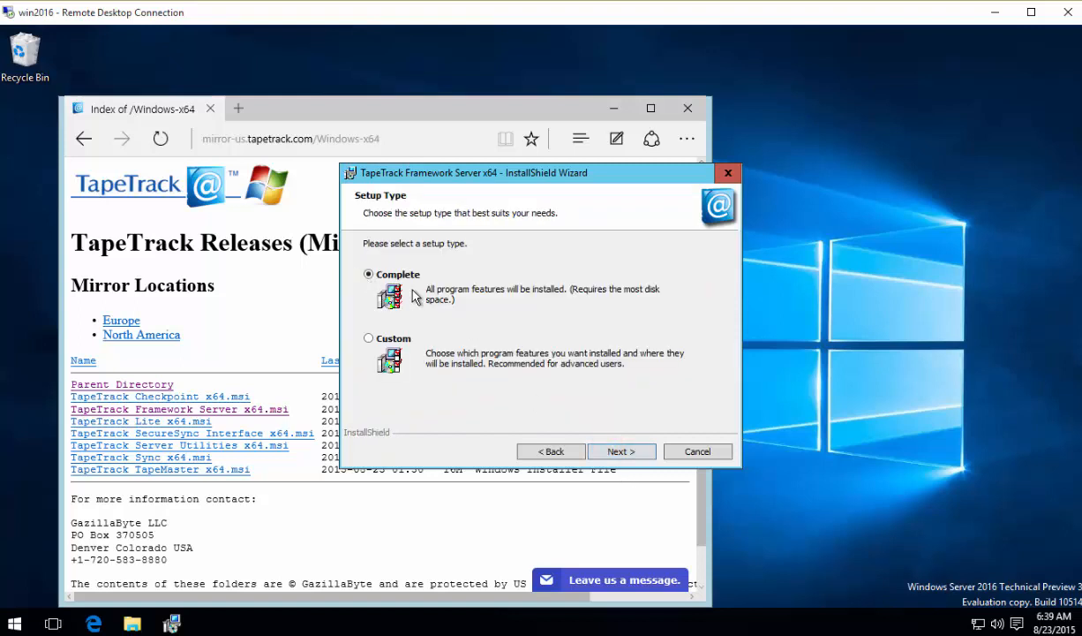
click(645, 453)
click(643, 452)
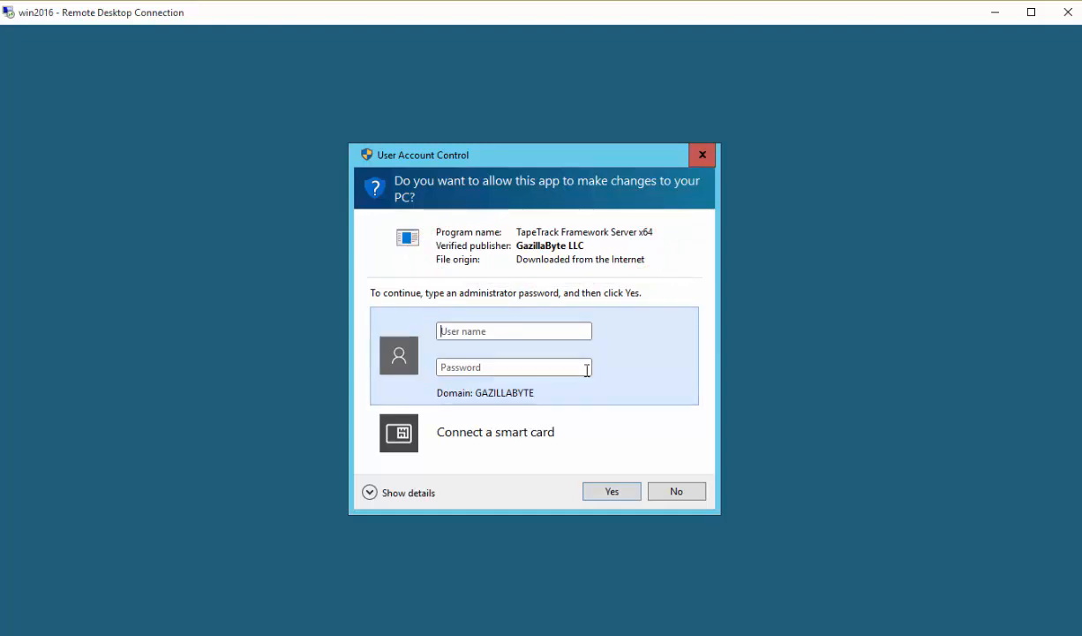
Authorize the Framework Server installation as Administrator with the account password, close the browser and finish the wizard
click(483, 333)
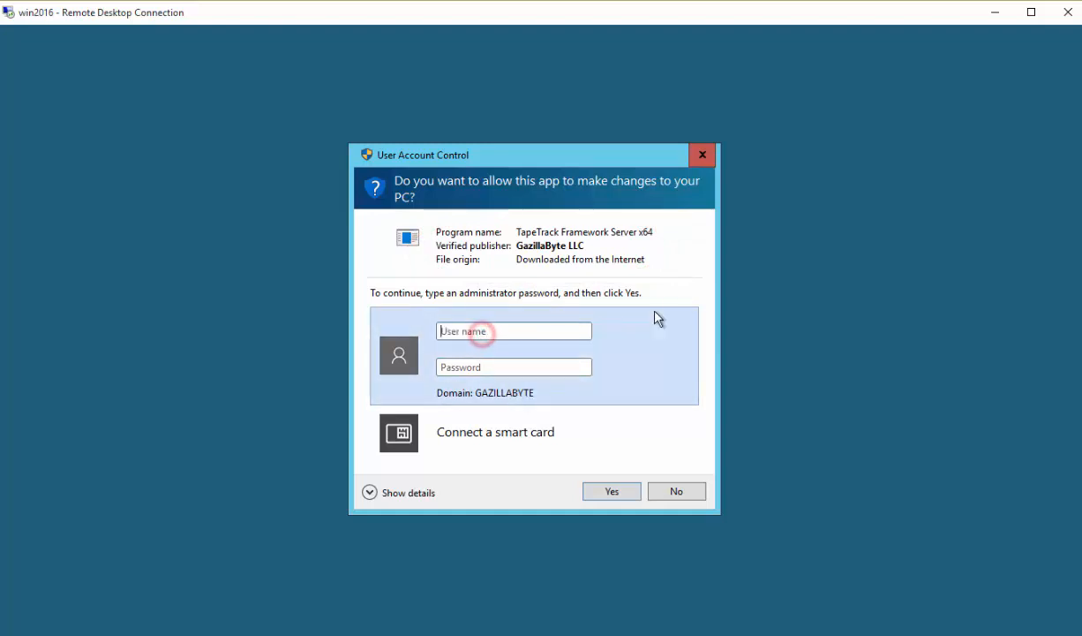
text(A)
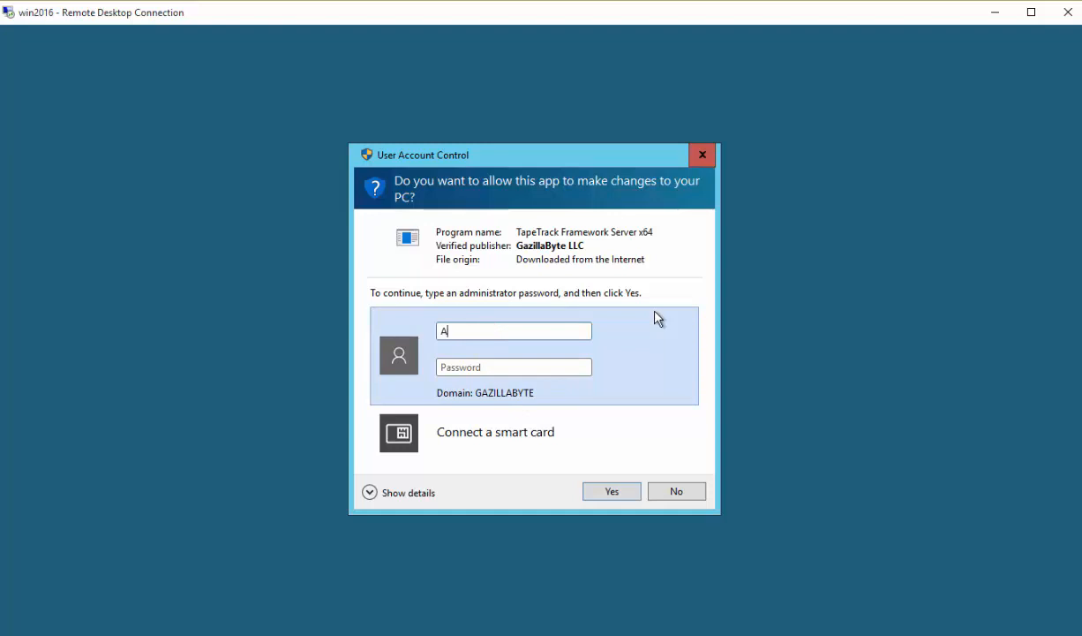
text(dministrator)
key(Tab)
text(*****)
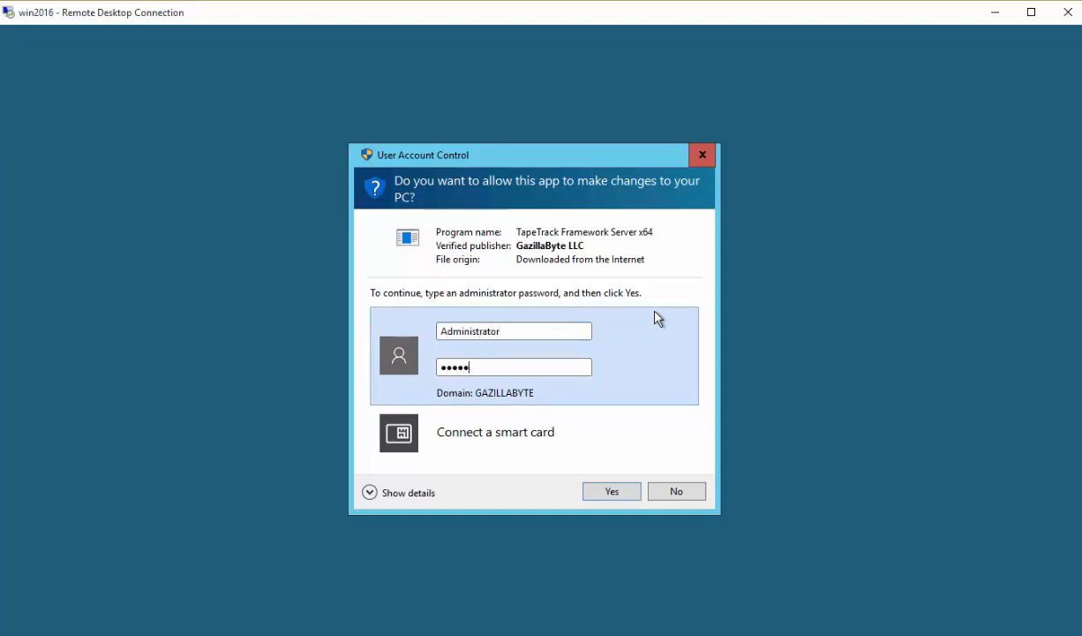
key(Return)
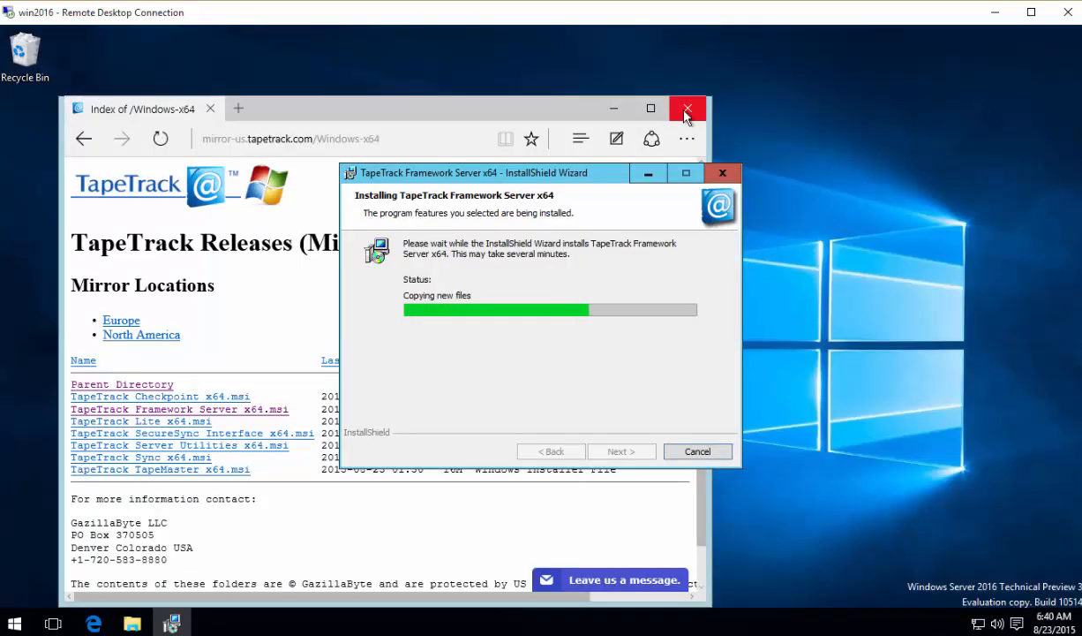
click(686, 110)
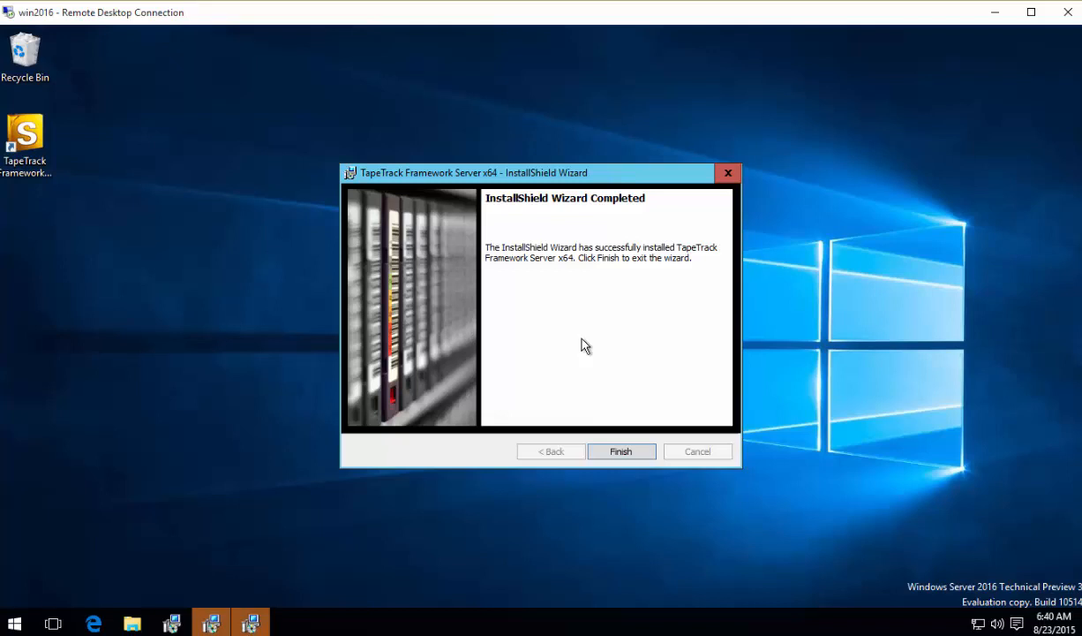
click(639, 451)
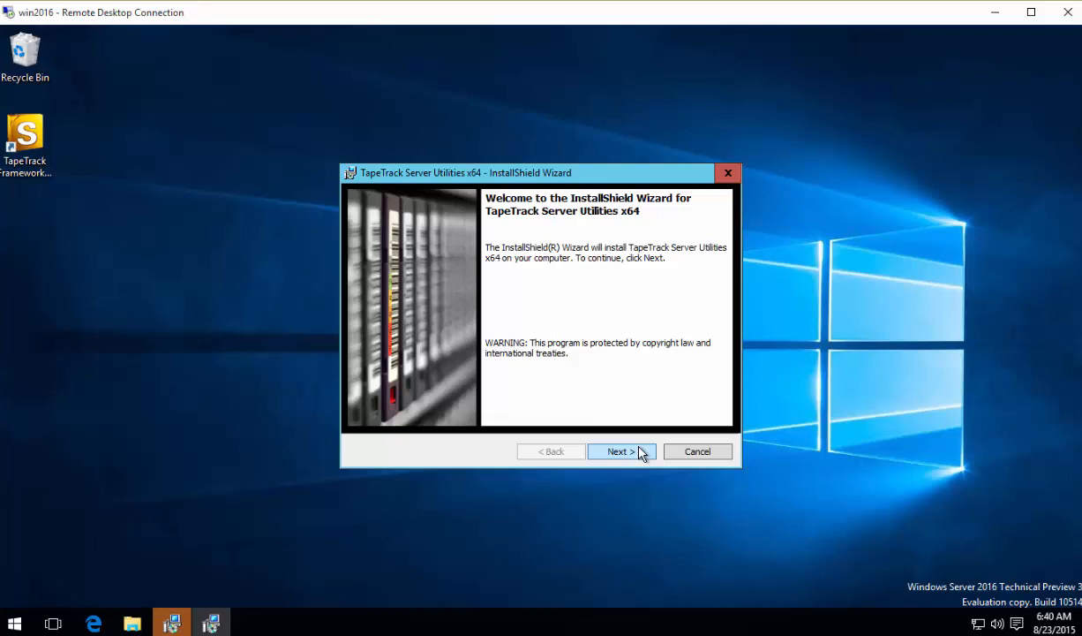
Accept the license terms for TapeTrack Server Utilities x64 and start installing it to the default destination folder
click(641, 452)
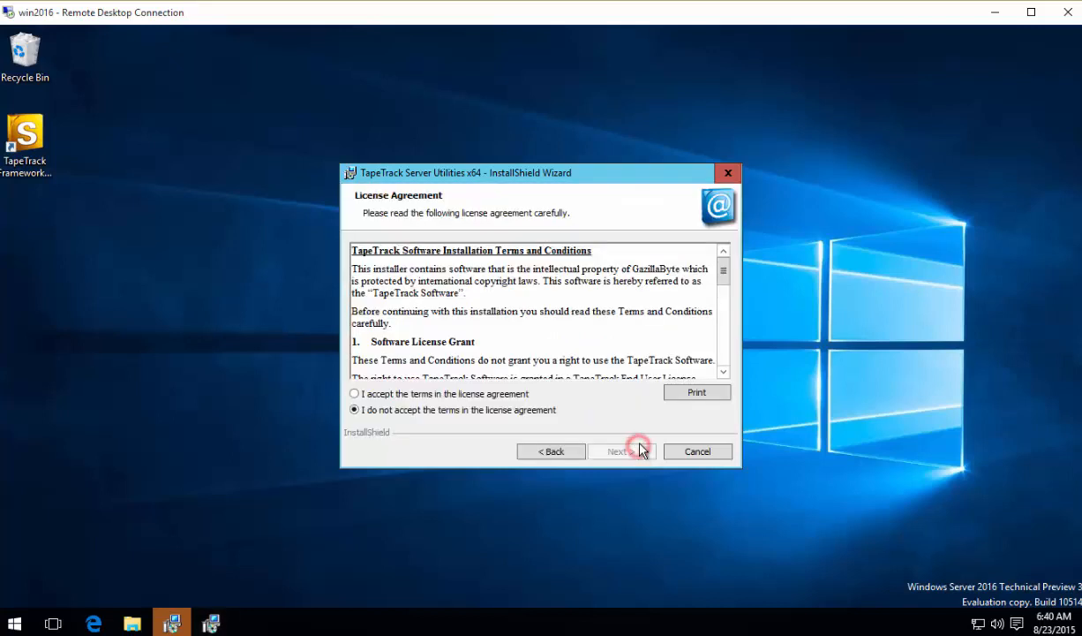
click(455, 391)
click(638, 452)
click(631, 452)
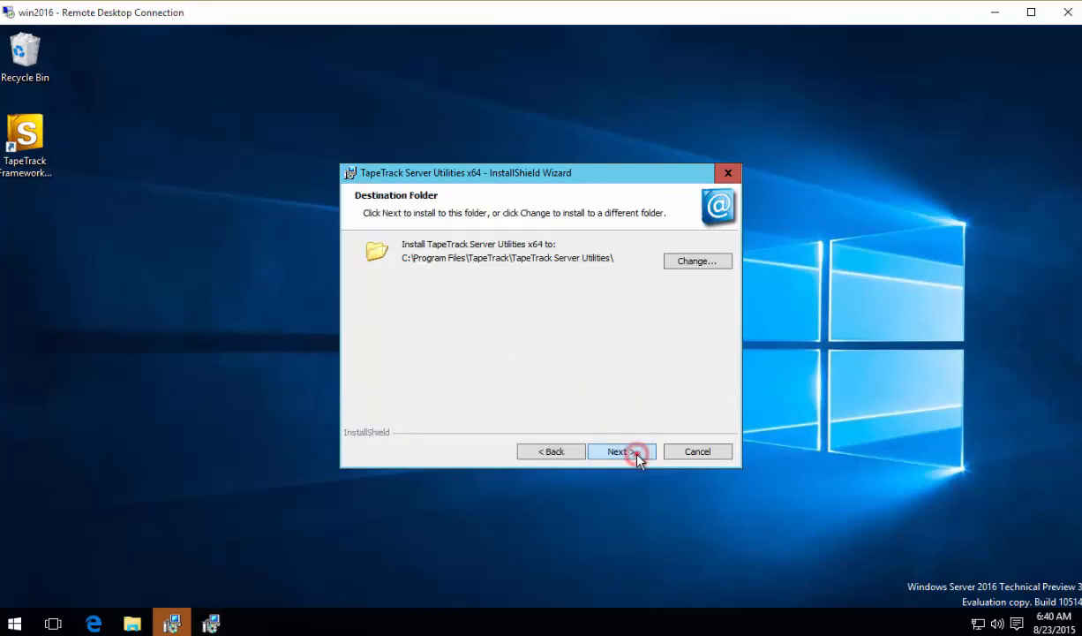
click(631, 452)
click(631, 452)
Authorize the Server Utilities installation as Administrator with the account password and finish its wizard
text(Ad)
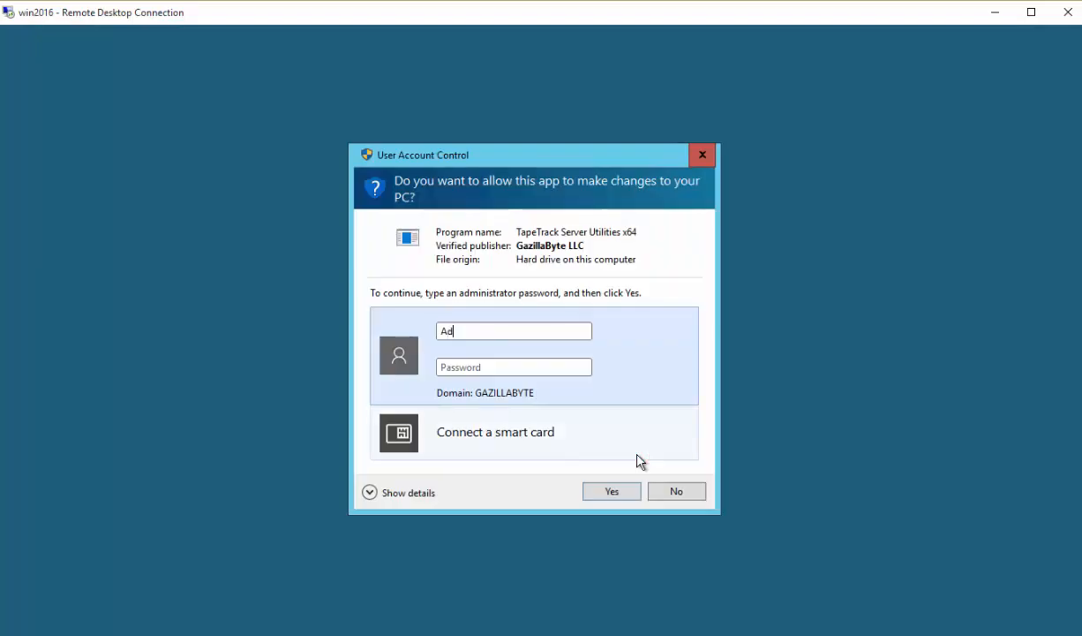
text(ministrator)
key(Tab)
text(******)
key(Return)
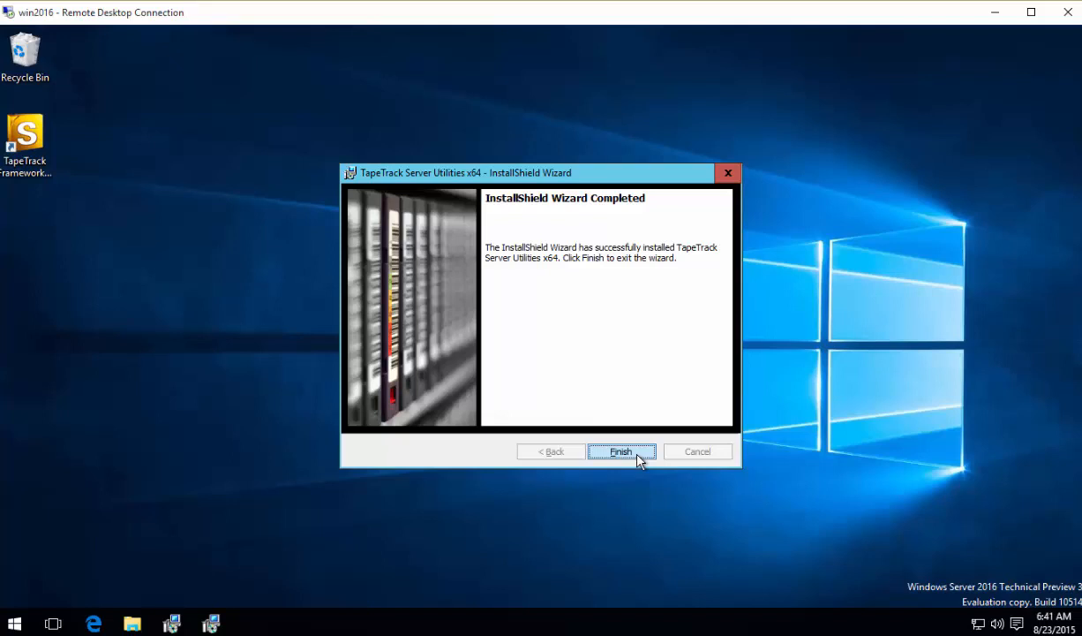
click(621, 451)
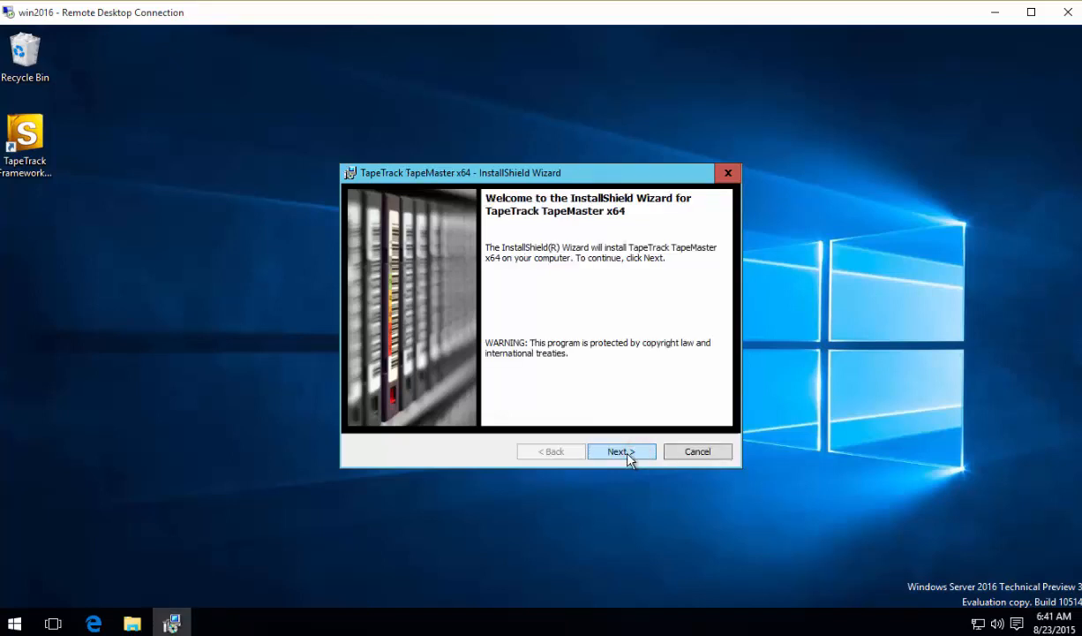
Accept the license terms for TapeTrack TapeMaster x64 and start its installation with the default customer information
click(626, 452)
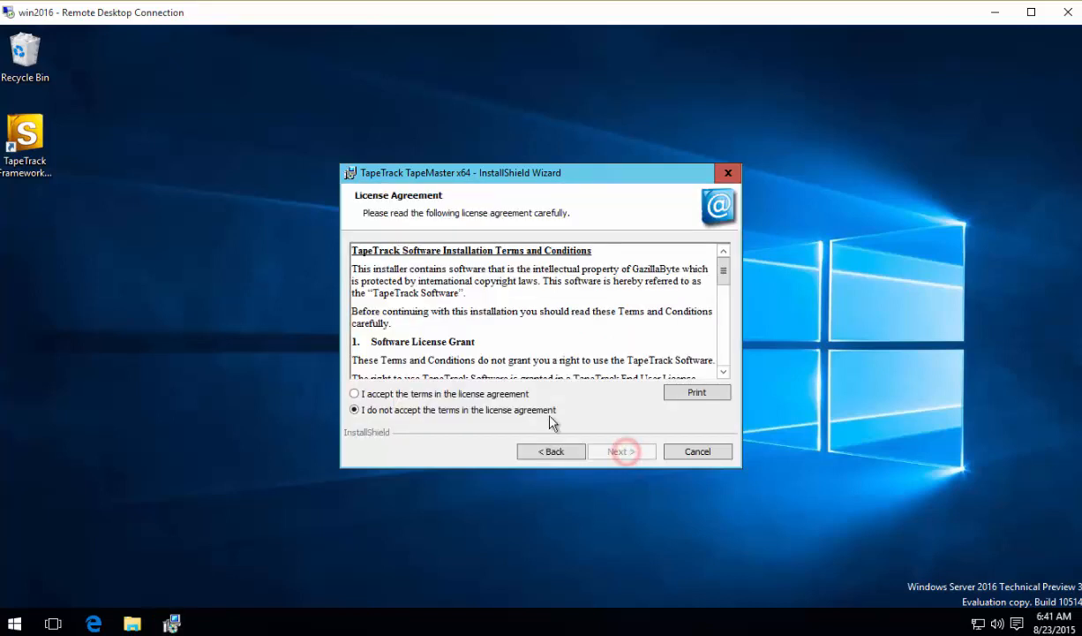
click(498, 397)
click(621, 451)
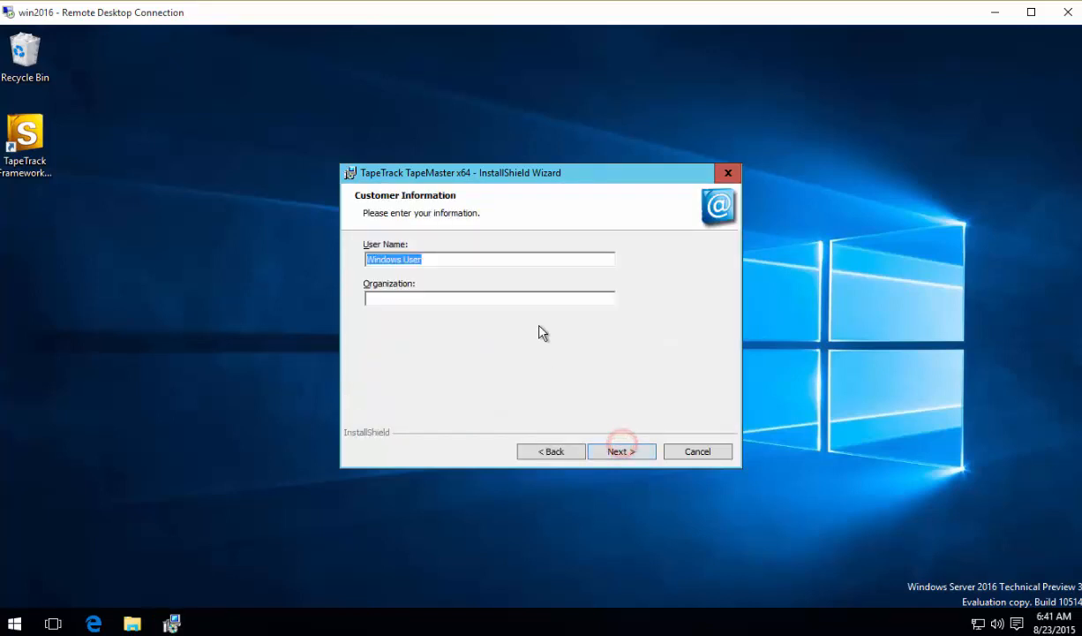
click(638, 449)
click(637, 450)
click(636, 448)
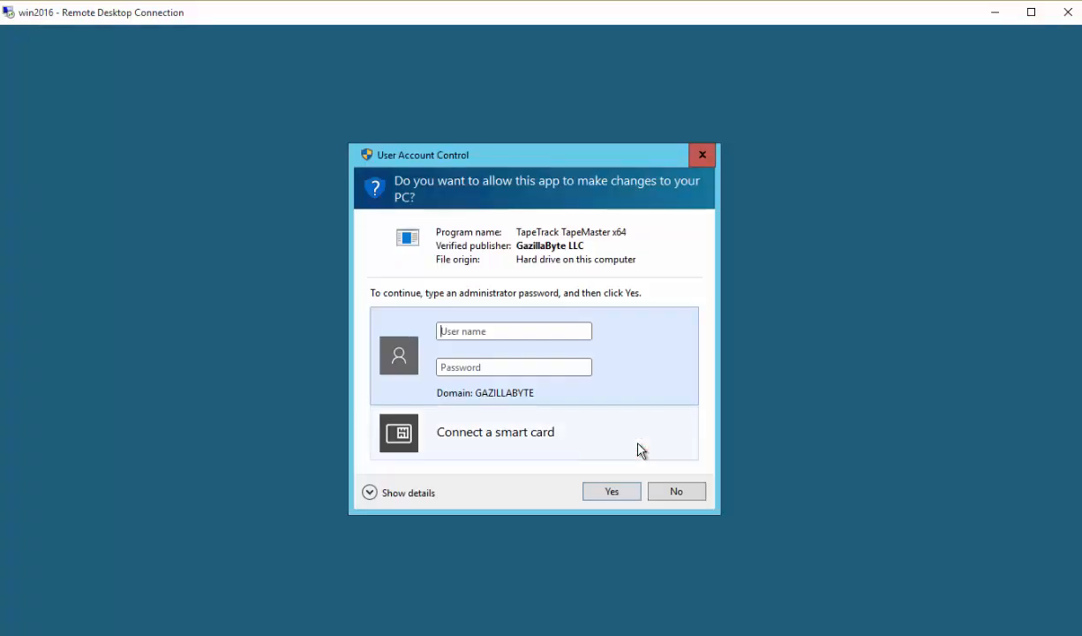
Authorize the TapeMaster installation as Administrator with the account password and finish its wizard without launching the program
text(Administrator)
key(Tab)
text(••••)
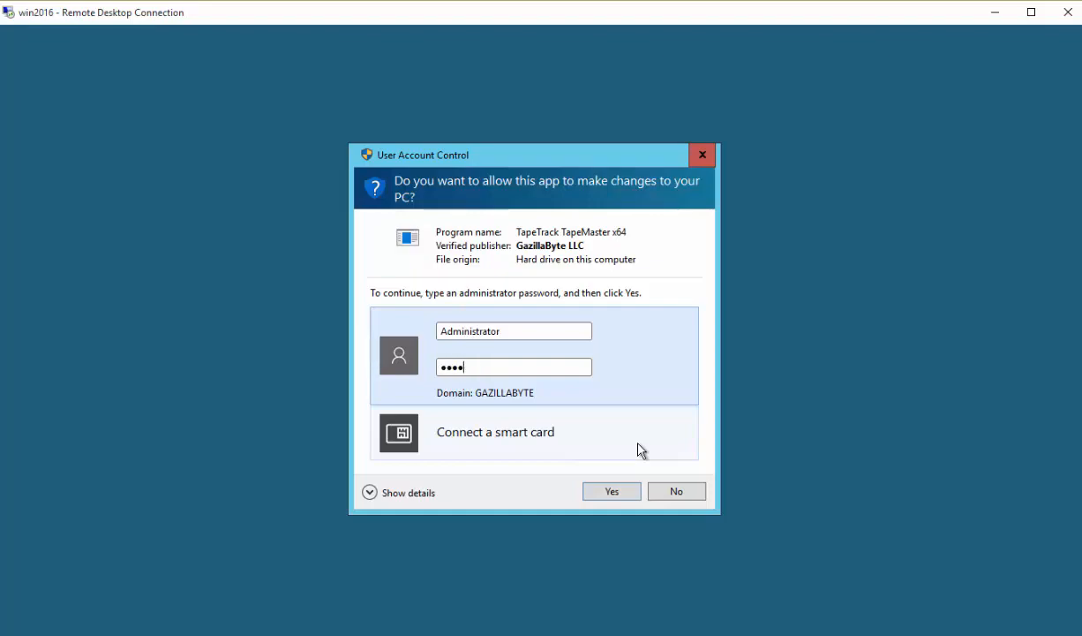
text(••••)
key(Return)
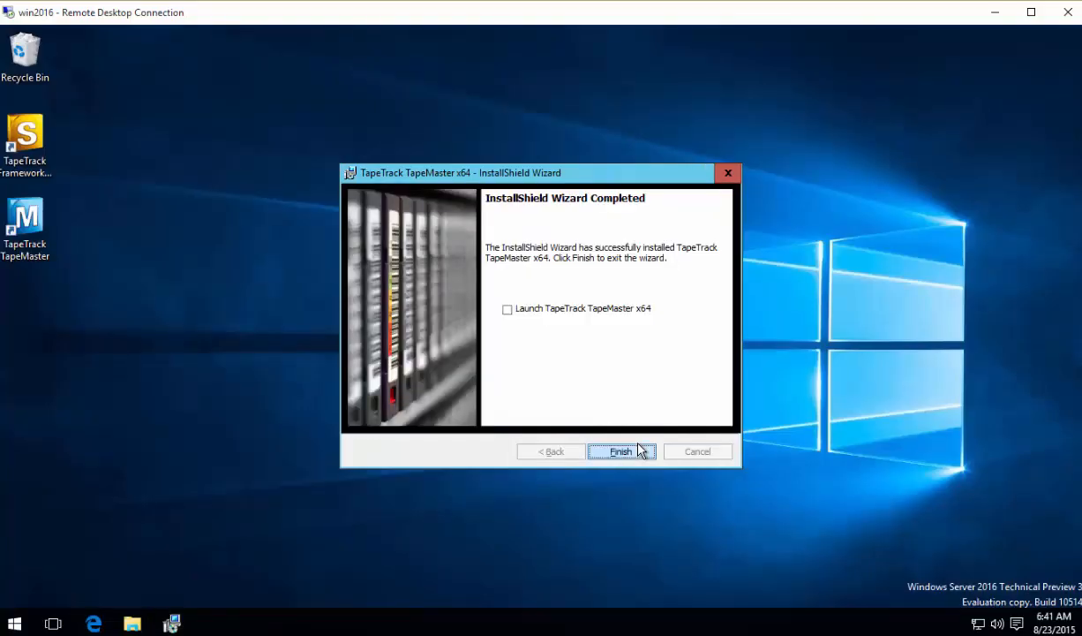
click(622, 451)
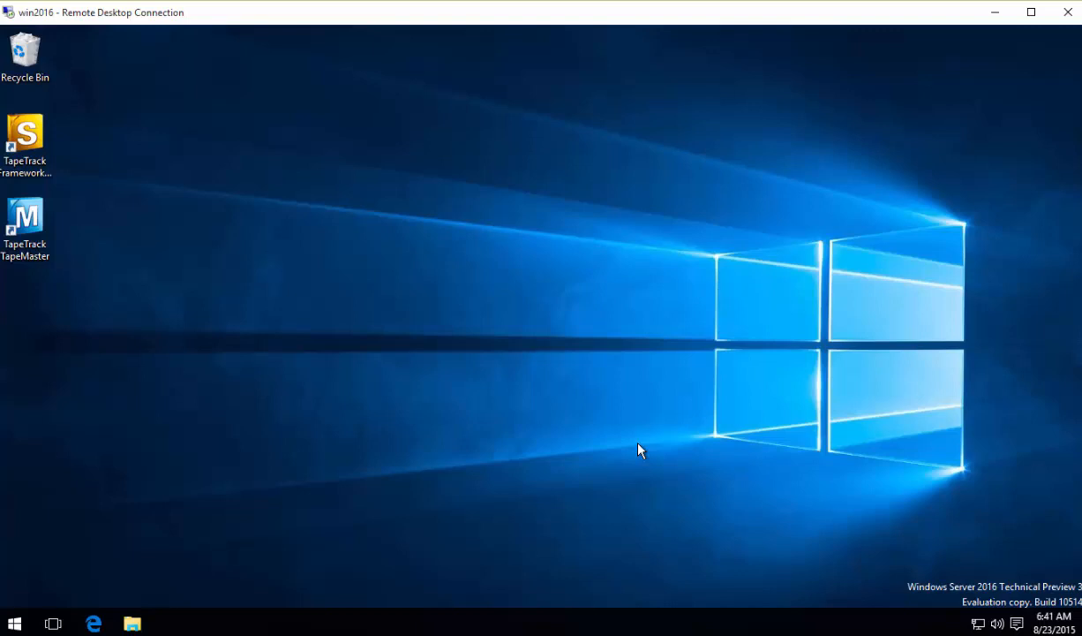
Launch TapeTrack TapeMaster and log on to the Local server as tapemaster, leaving the password blank
double_click(31, 220)
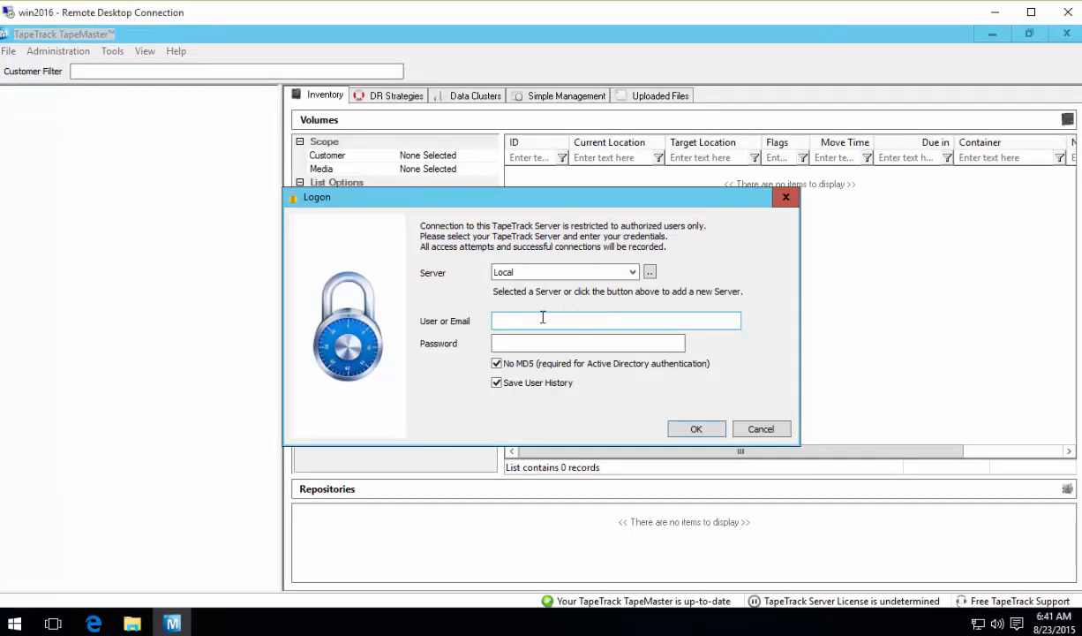
click(542, 316)
text(tapemaster)
key(Tab)
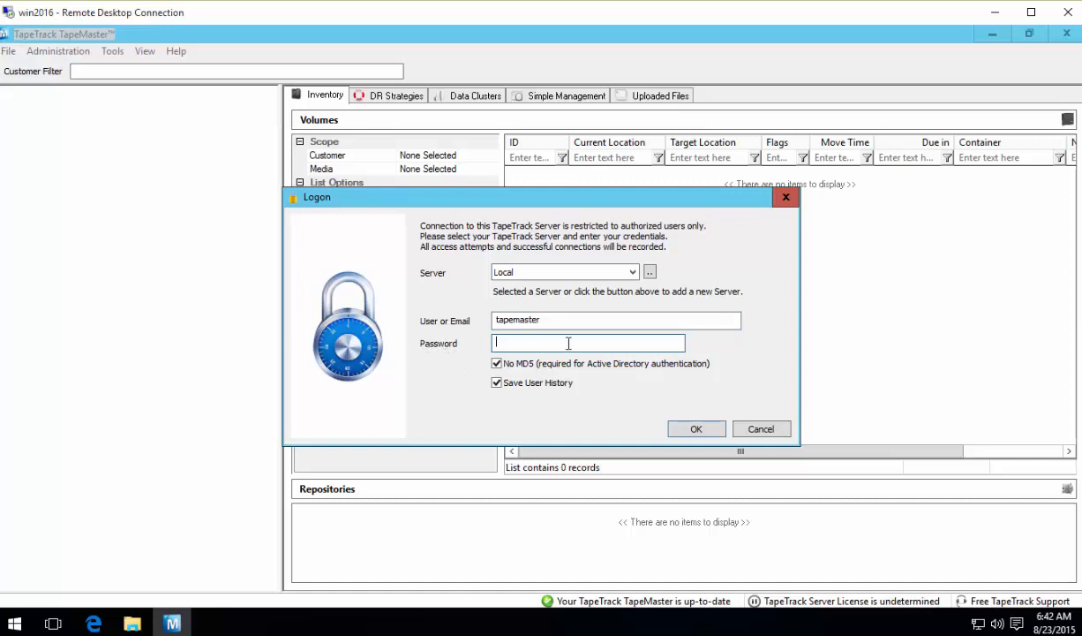
click(691, 429)
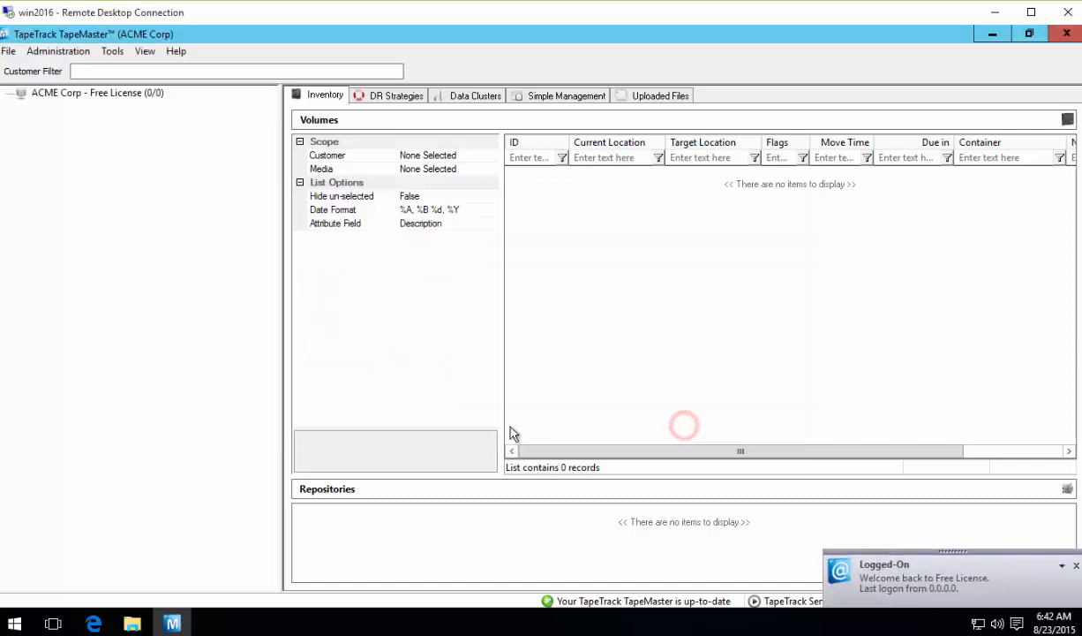
Select the ACME Corp server, review its Framework Server license details and close them
click(38, 94)
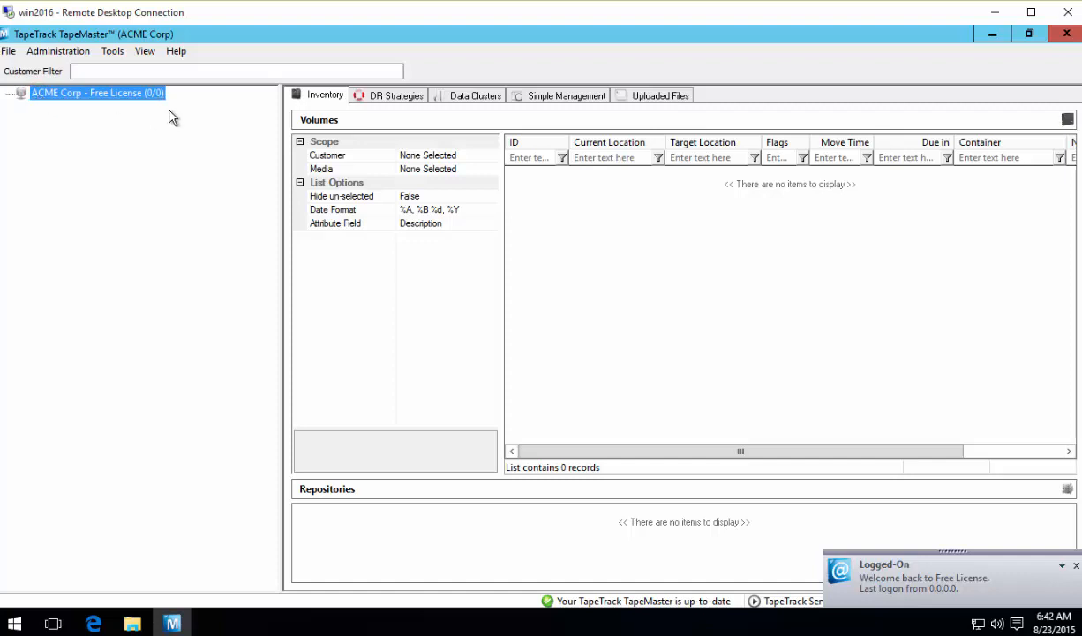
click(174, 53)
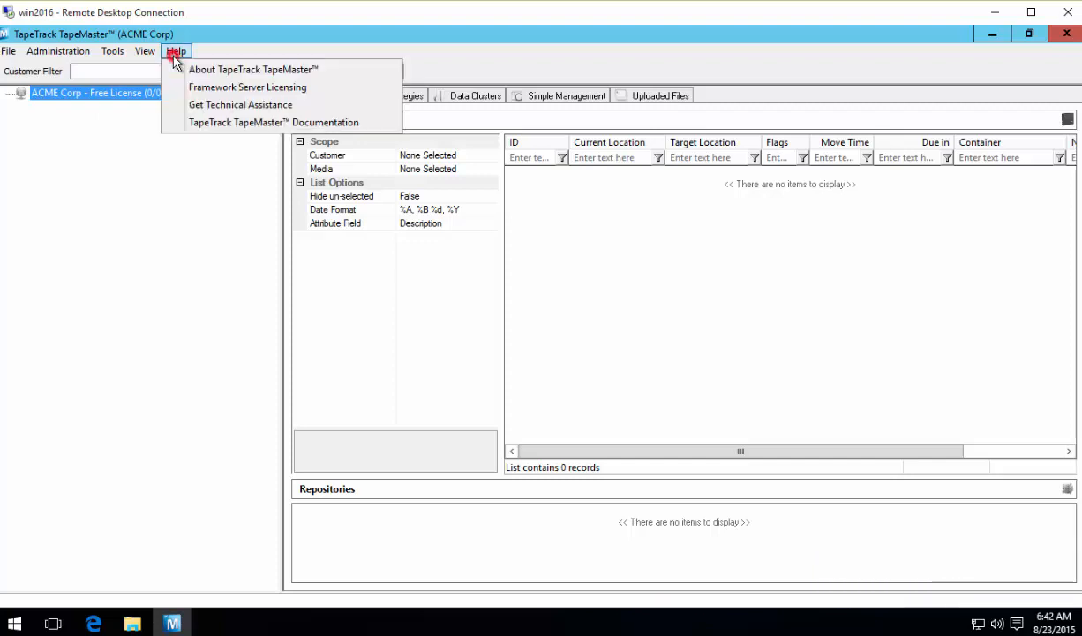
click(276, 92)
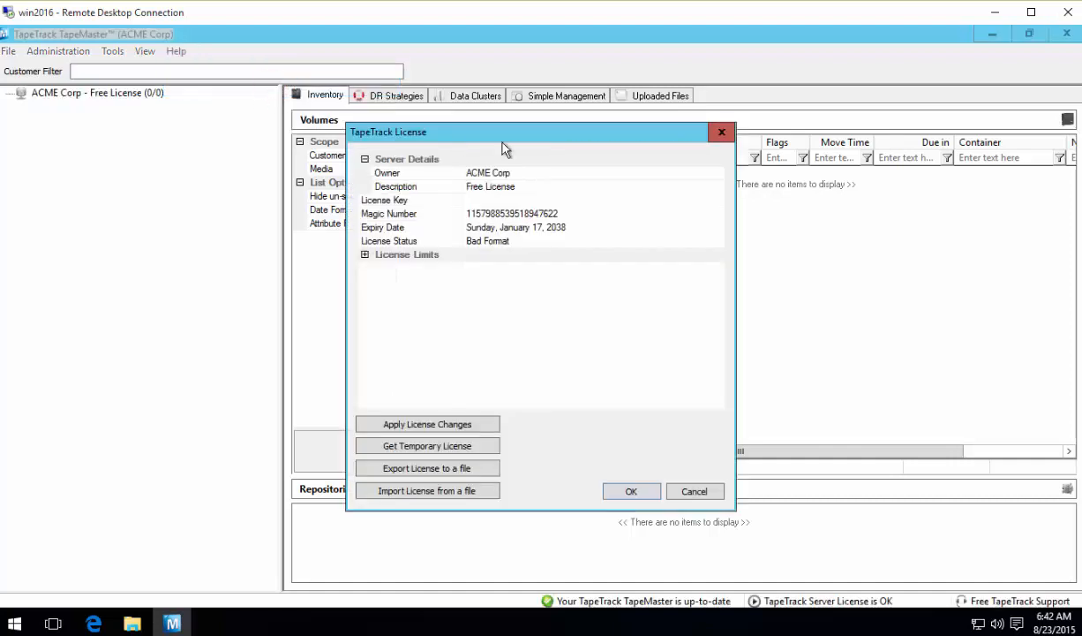
click(723, 134)
In the Framework Server license, set the owner to GazillaByte LLC and the description to Production
click(175, 51)
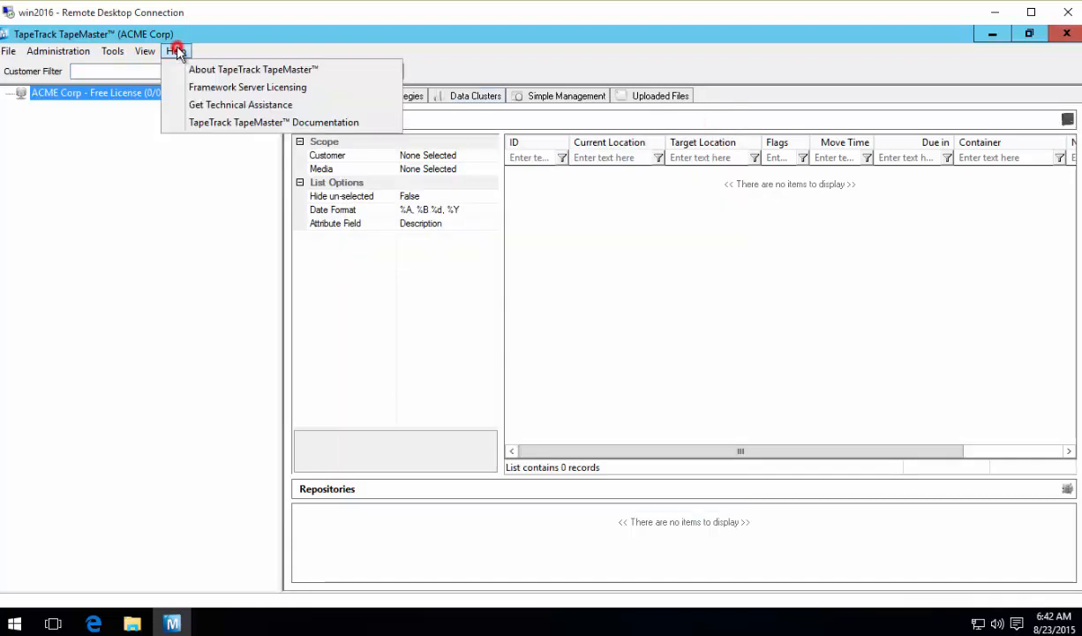
click(236, 89)
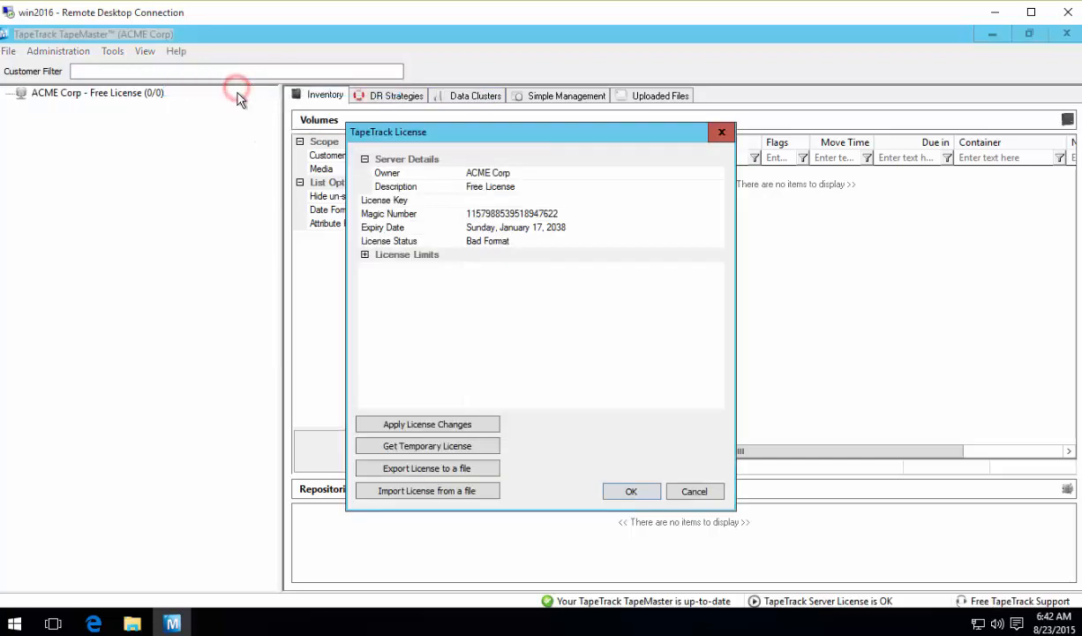
click(491, 174)
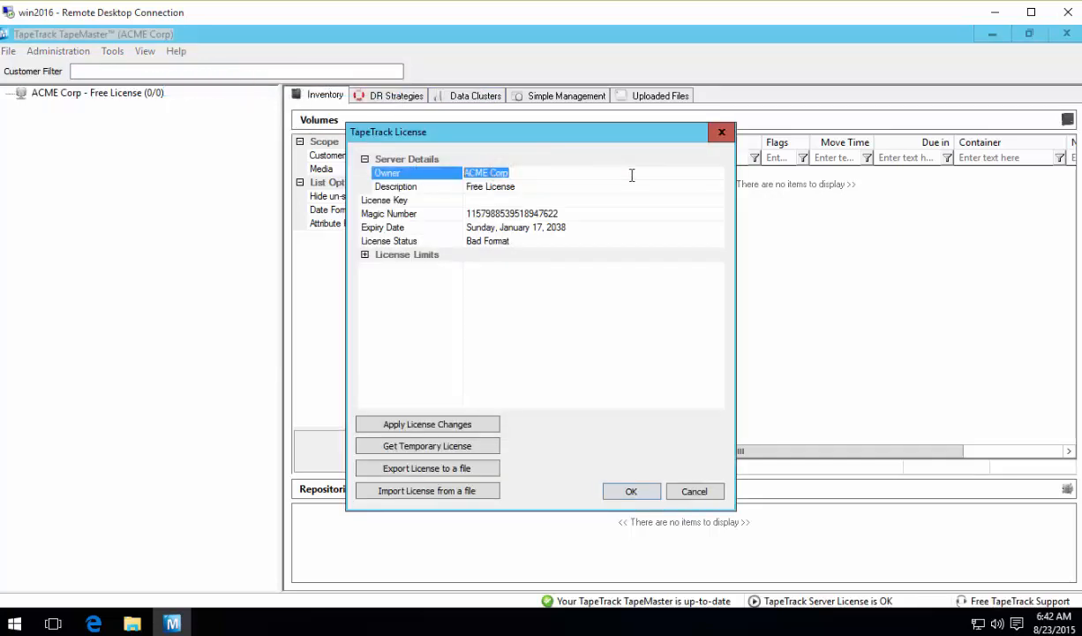
text(GazillaByte LLC)
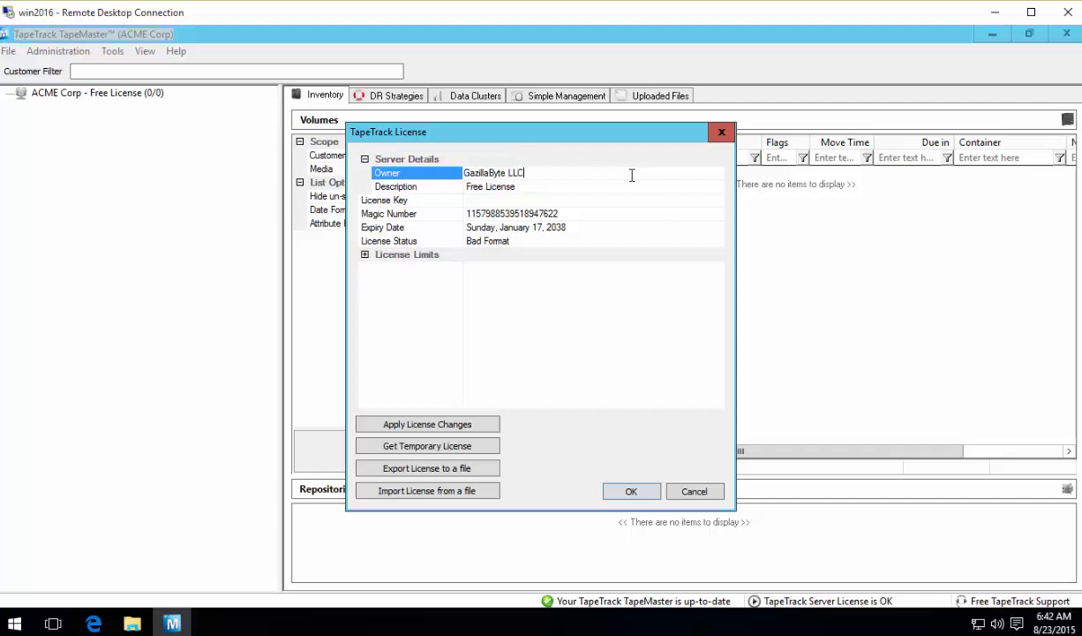
click(602, 197)
click(575, 186)
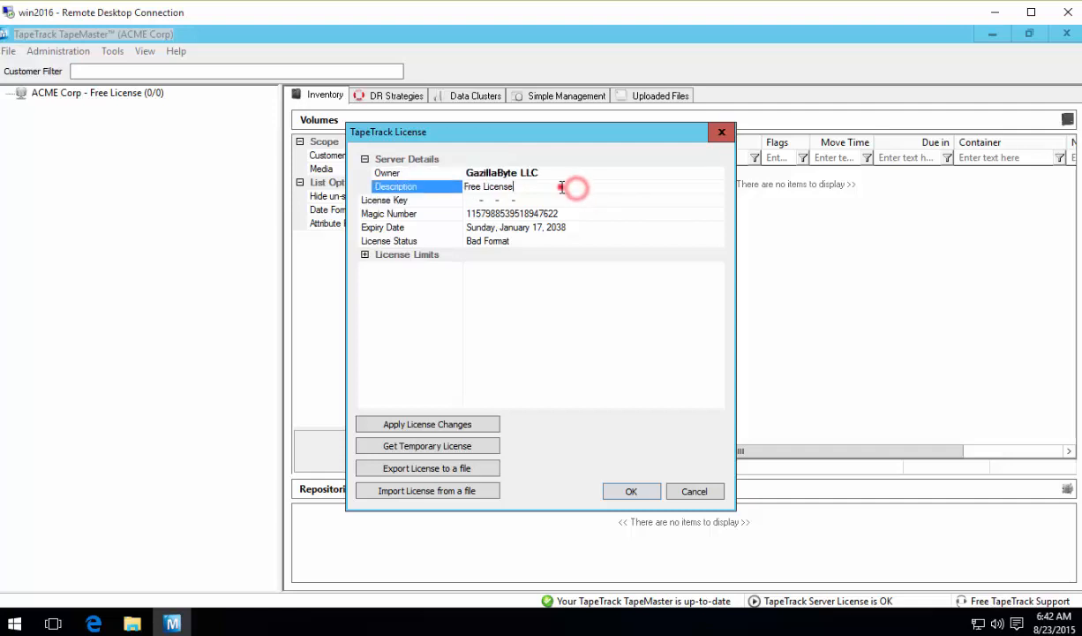
drag(561, 187, 412, 186)
text(Produc)
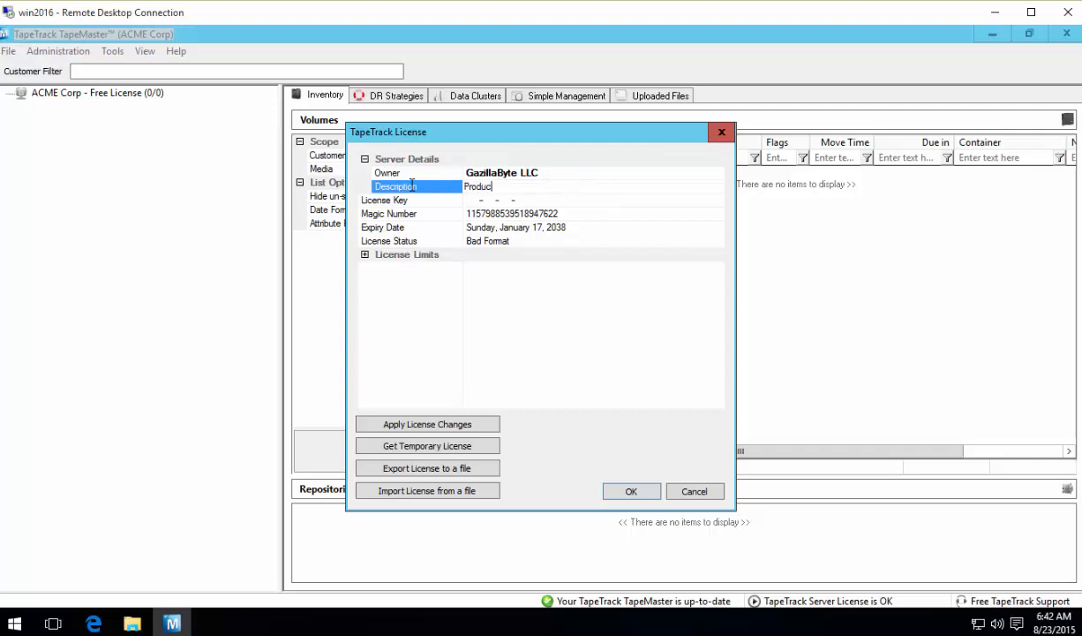
text(tion)
key(Return)
Set the license limit for volumes to 0 and apply the license changes
click(364, 255)
click(502, 295)
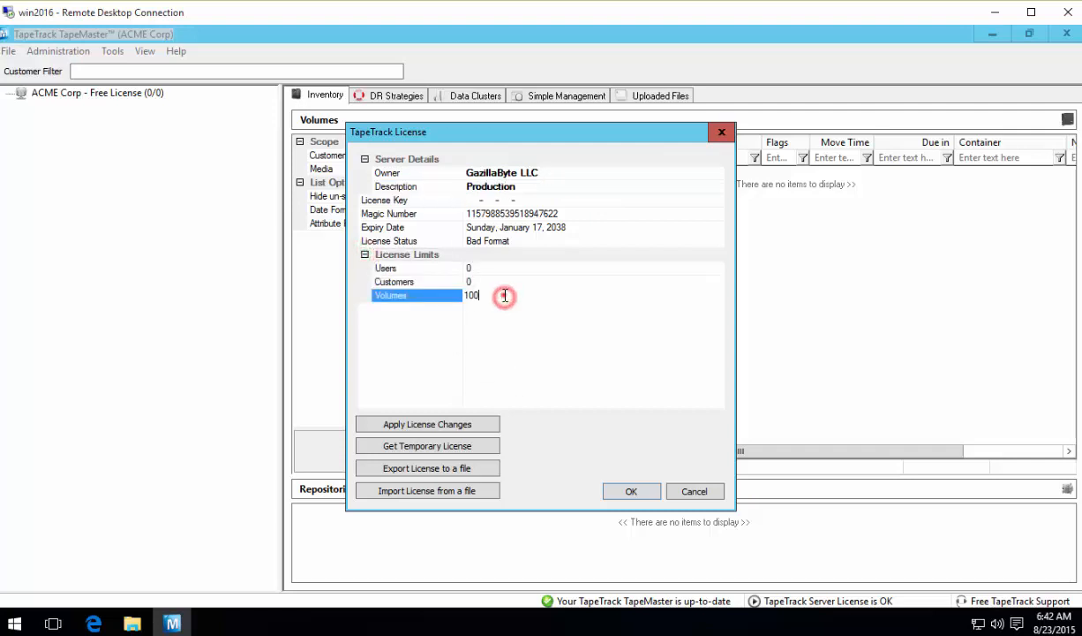
text(0)
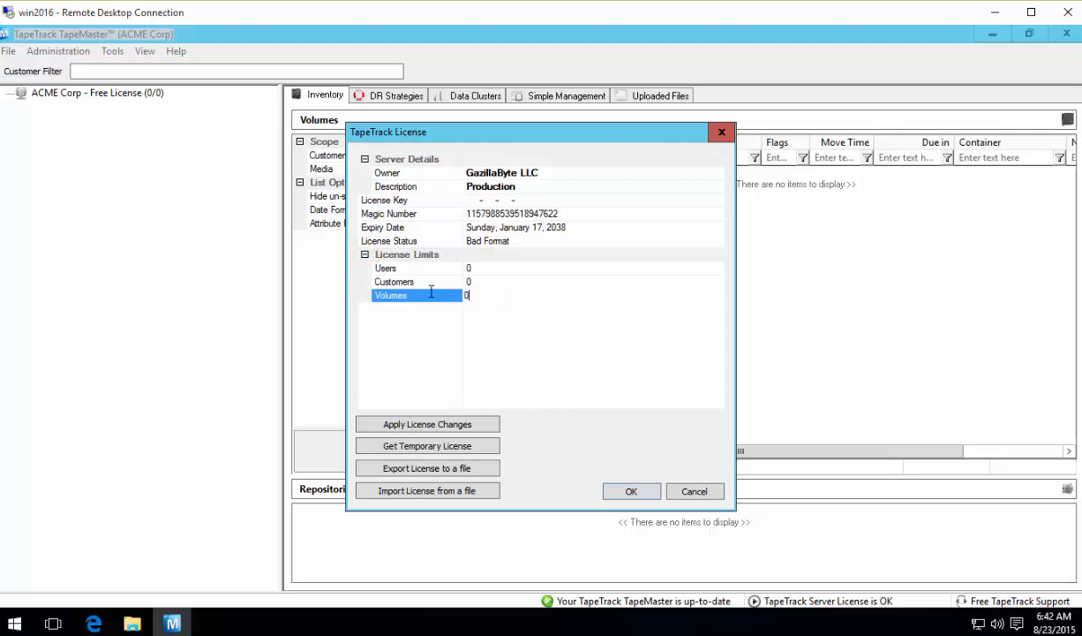
key(Return)
click(444, 424)
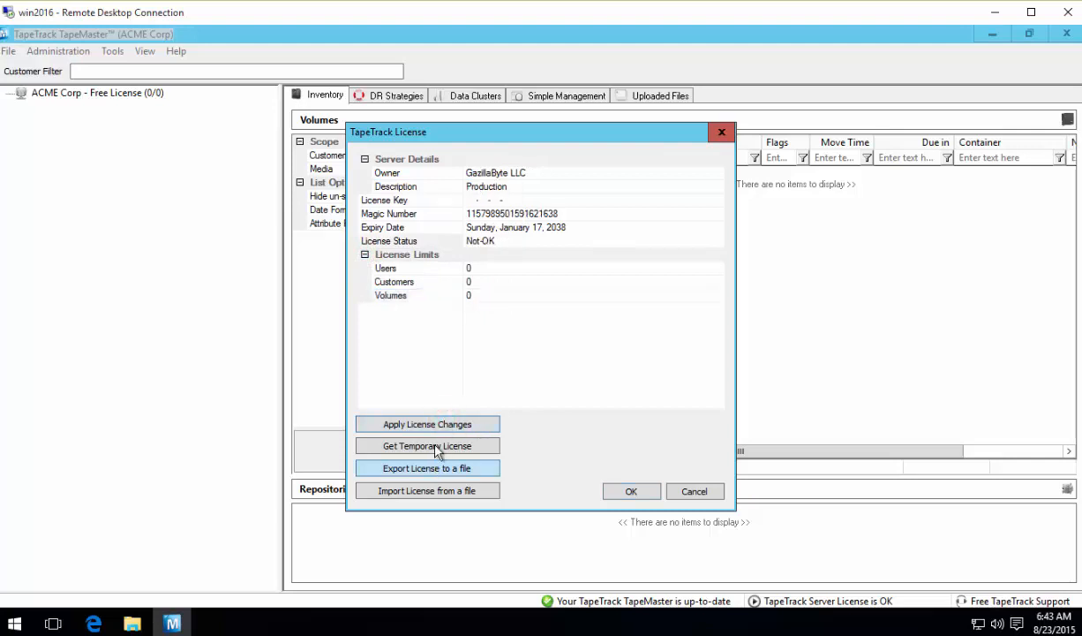
Get a temporary license, accept the license details and refresh the server tree
click(437, 448)
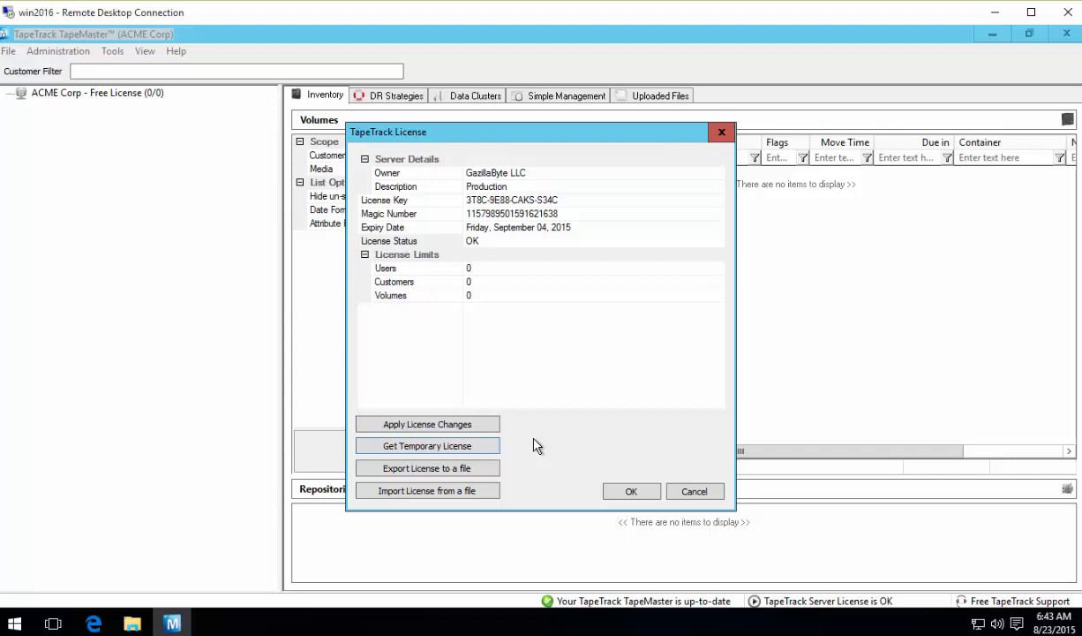
click(629, 491)
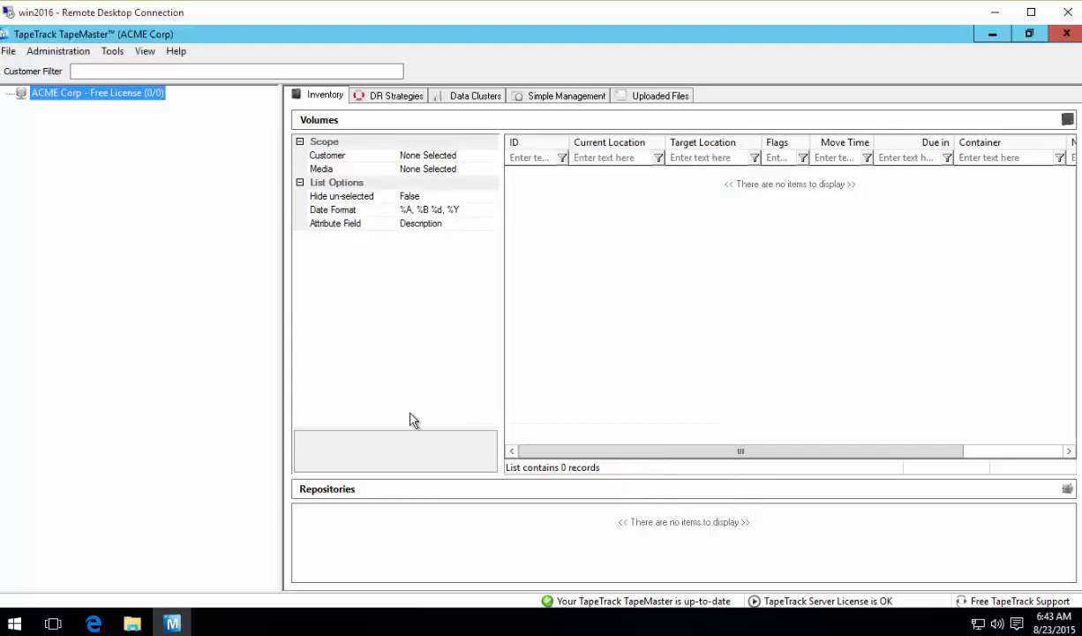
click(183, 276)
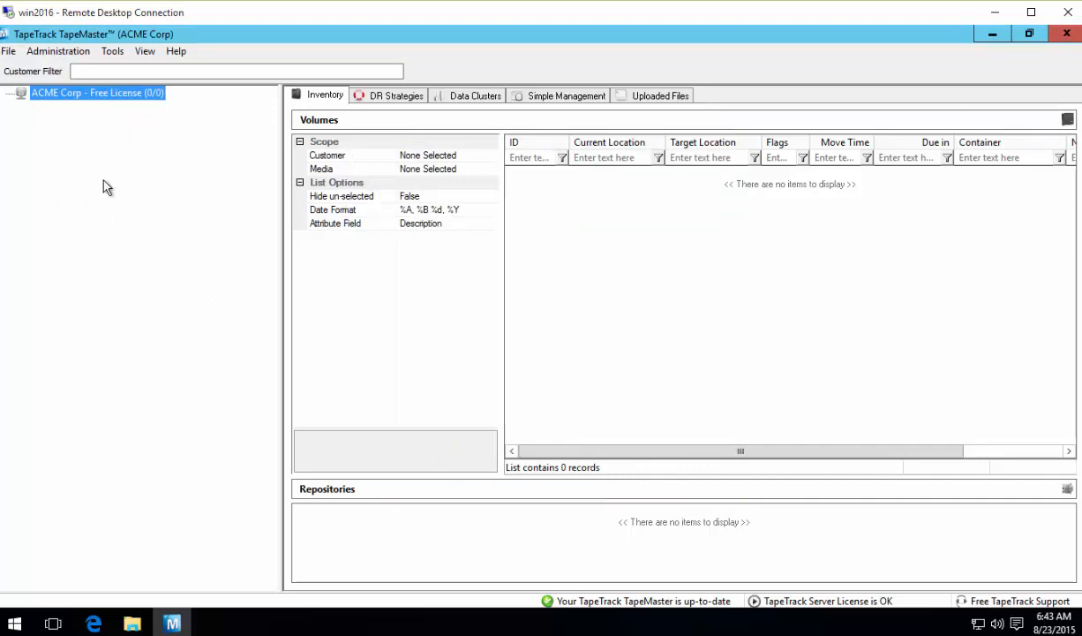
key(F5)
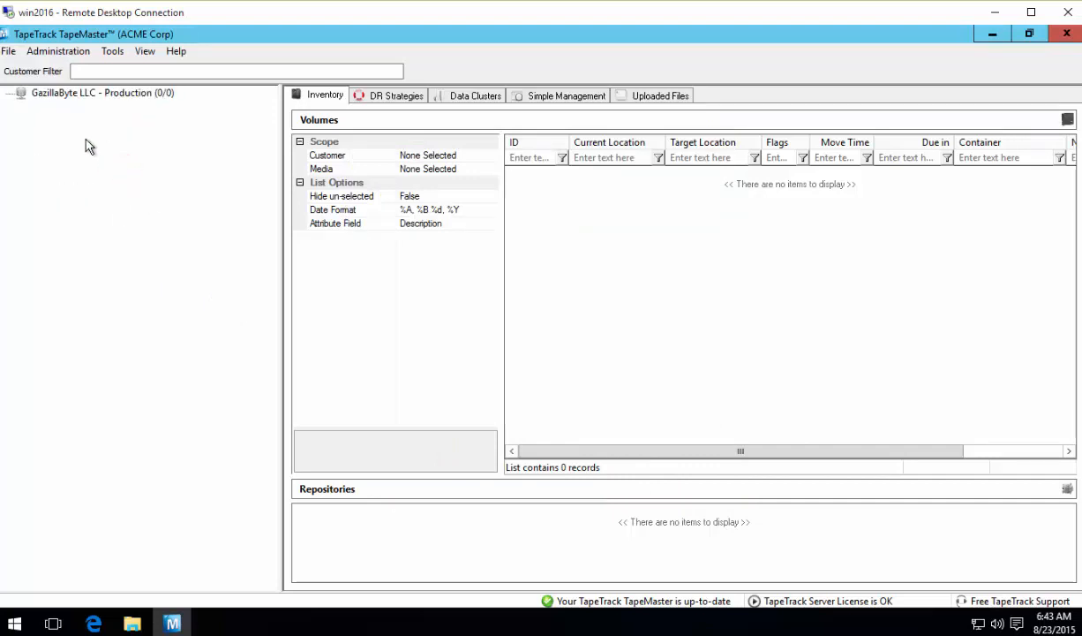
Add a customer to the GazillaByte LLC server with ID USCO and description Denver Data Center, and save it
right_click(50, 97)
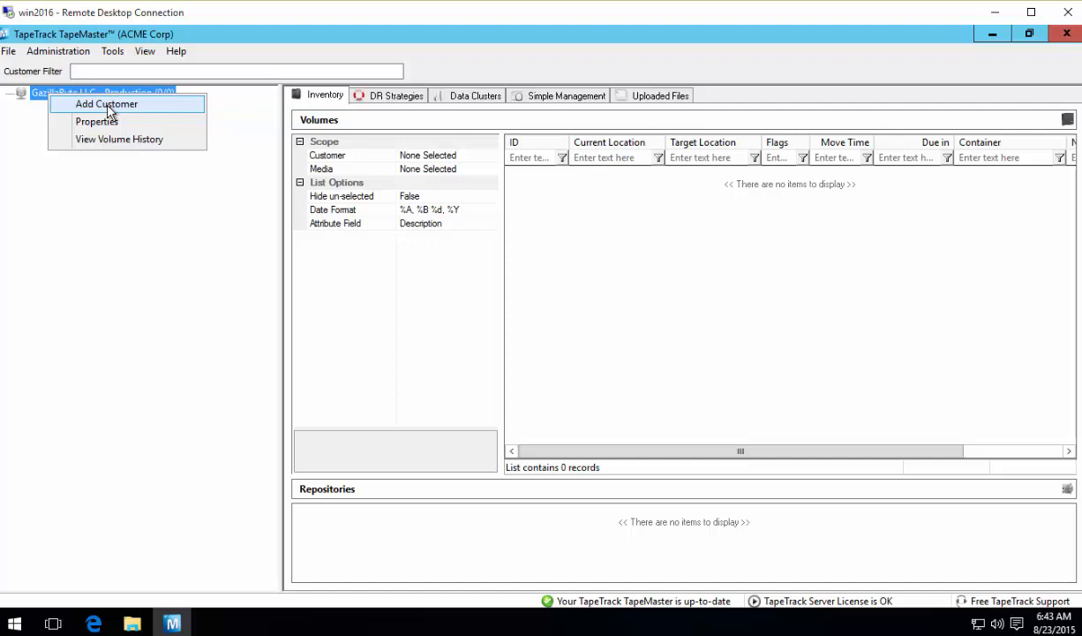
click(106, 105)
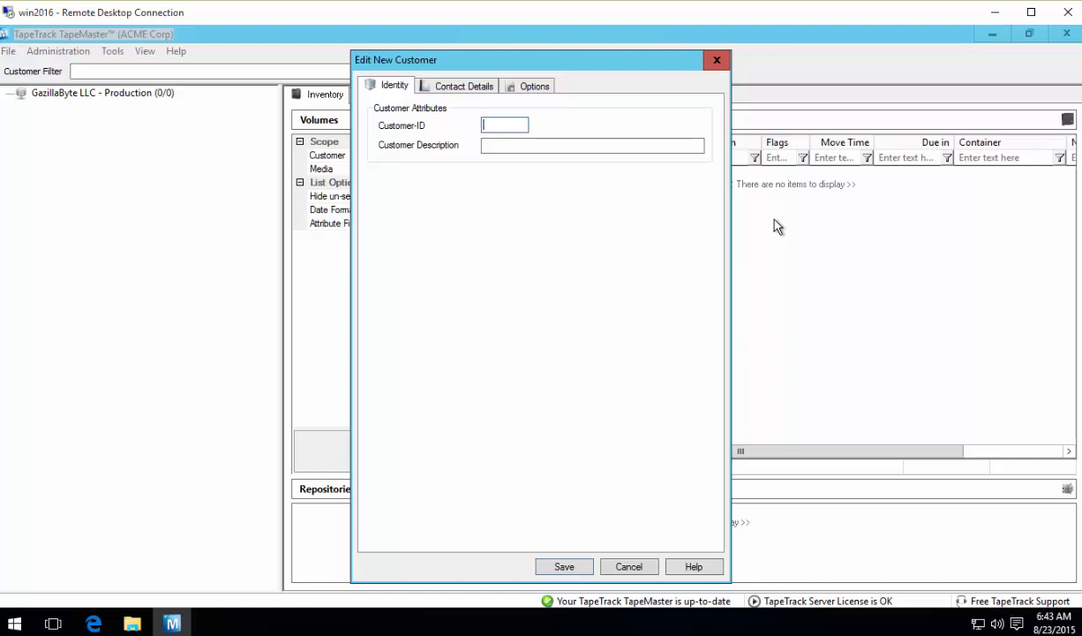
text(USCO)
key(Tab)
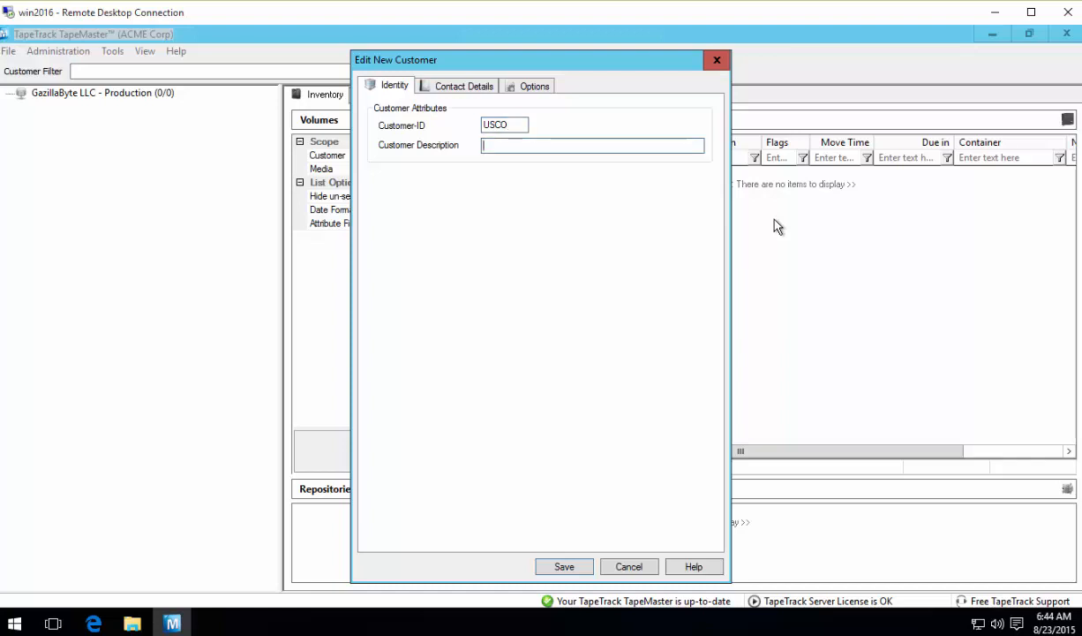
text(Denver Data Center)
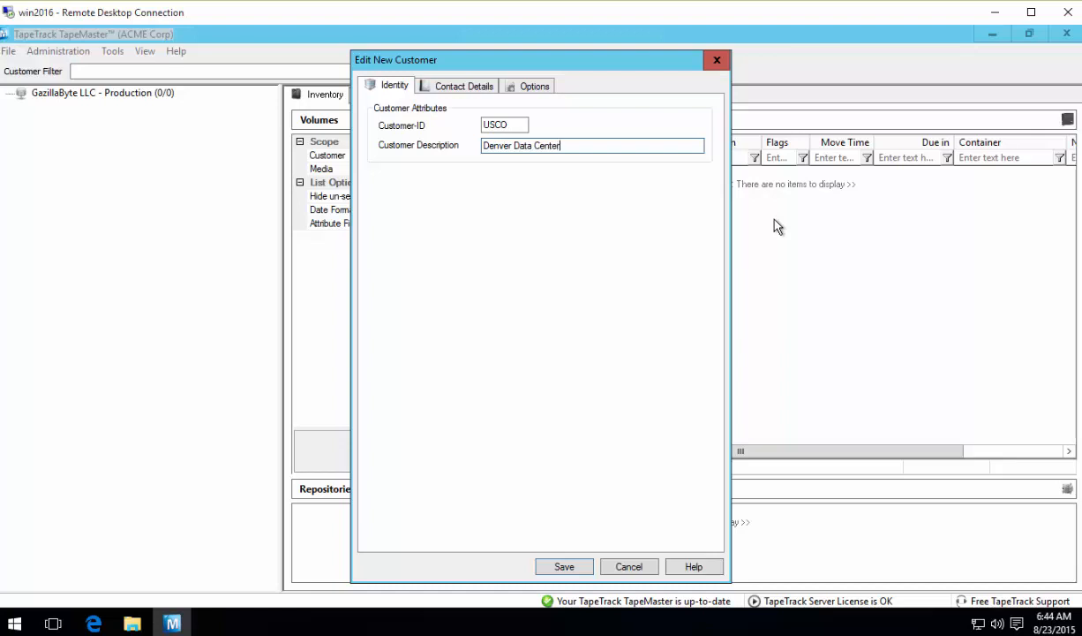
key(Return)
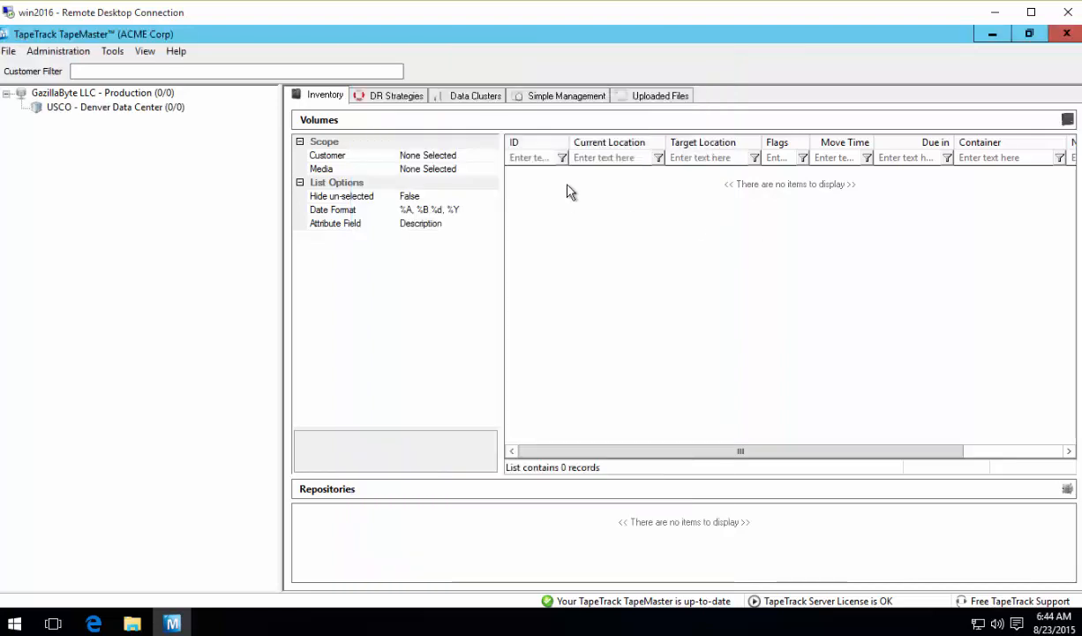
Add a media type with ID LTO and description LTO Cartridge to the Denver Data Center customer
click(122, 113)
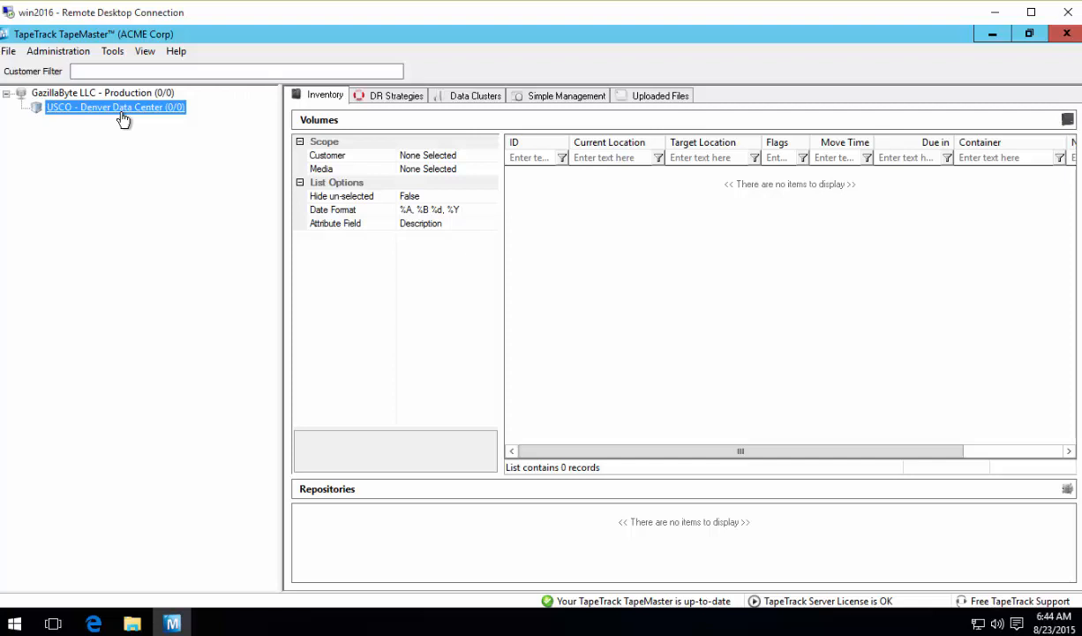
right_click(122, 111)
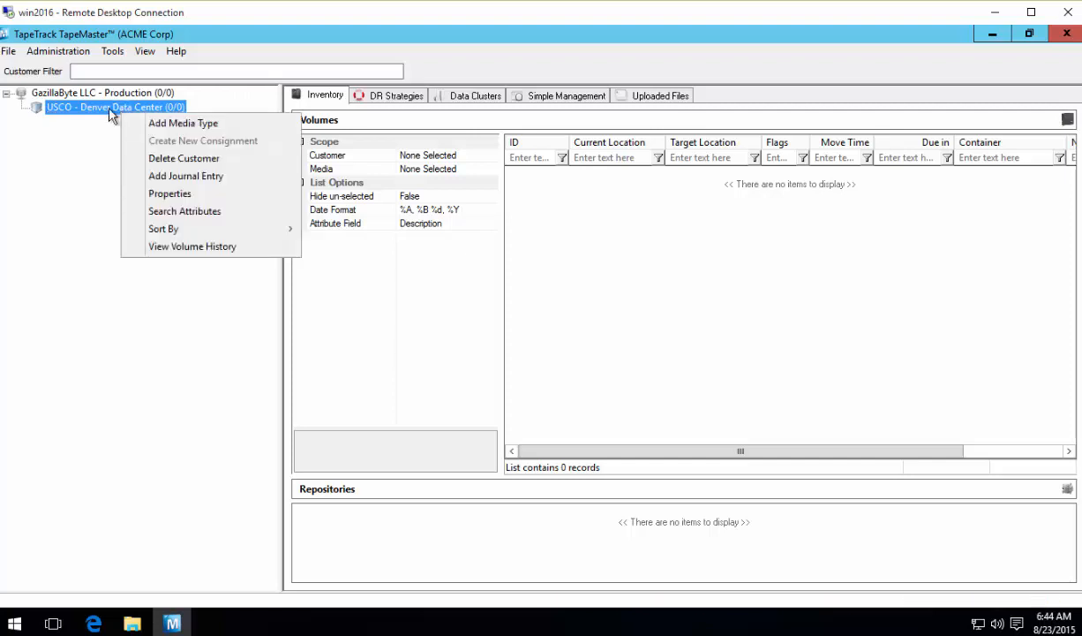
right_click(98, 107)
click(152, 116)
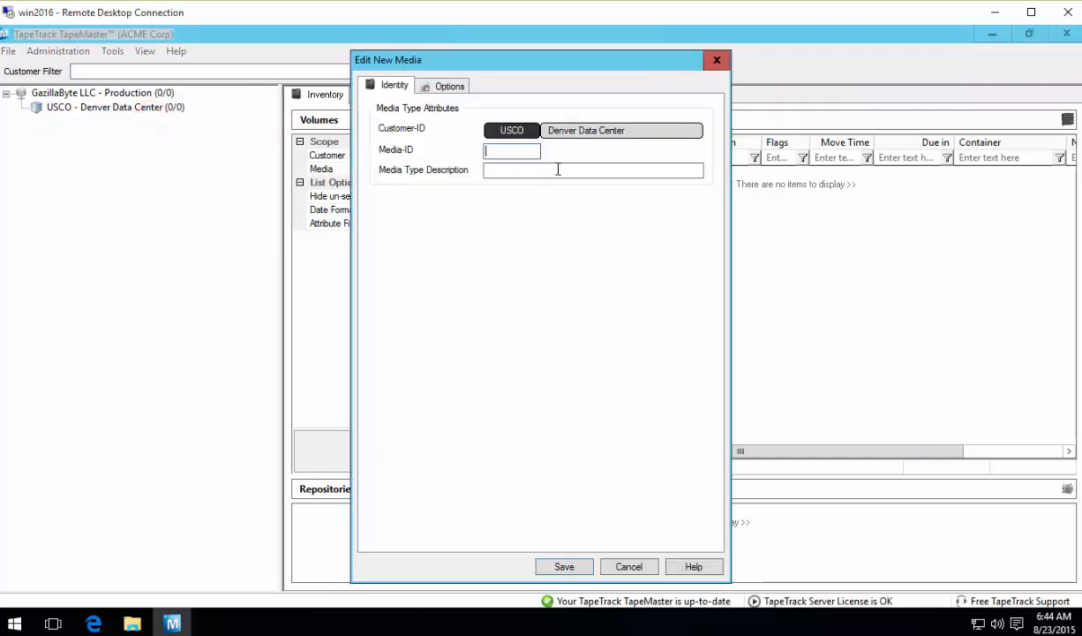
text(LTO)
key(Tab)
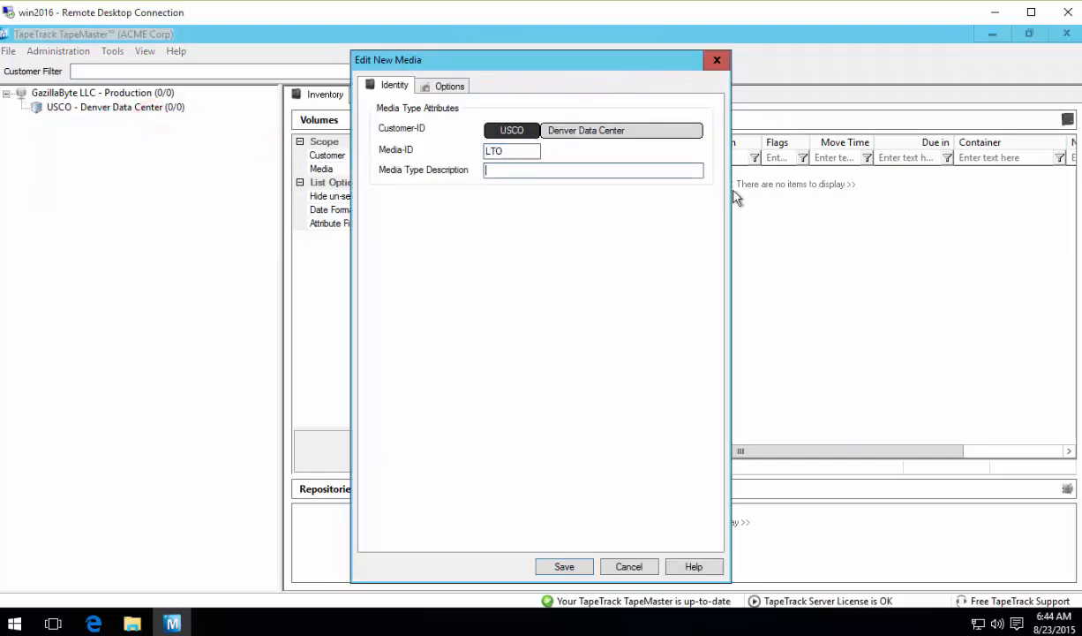
text(LTO Cartridge)
key(Return)
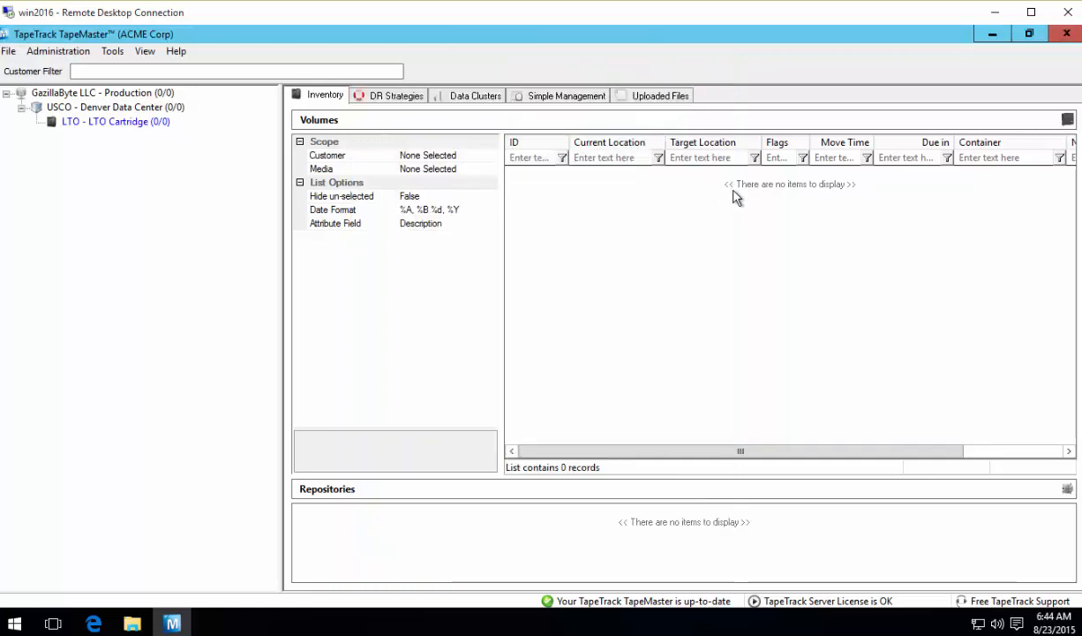
Add a second media type to Denver Data Center with ID 3592 and description IBM 3592 Cartridge
right_click(125, 111)
click(183, 119)
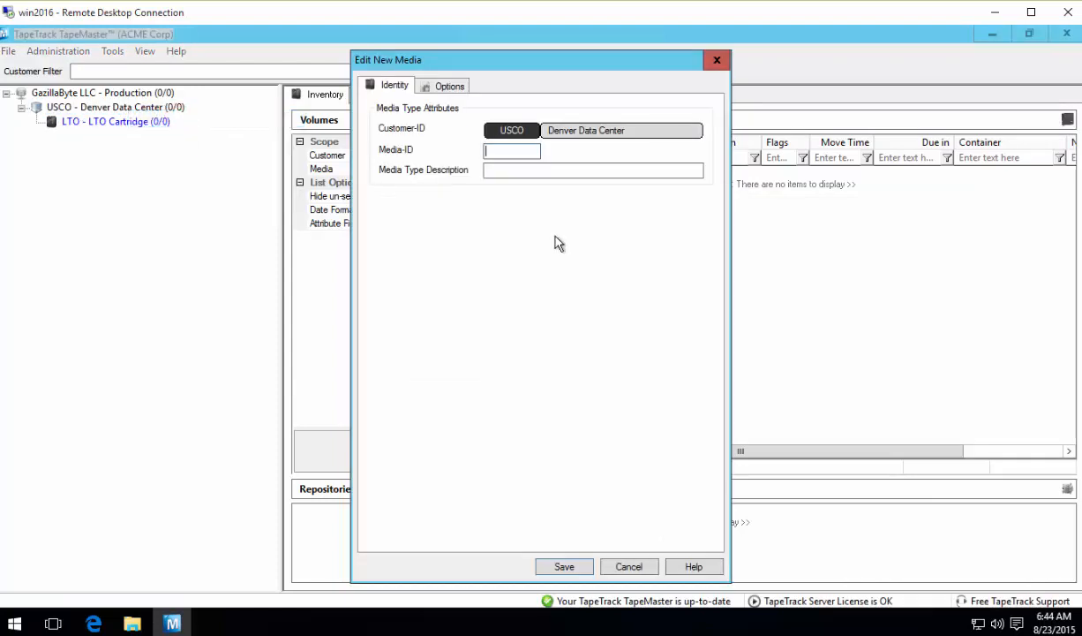
text(3592)
key(Tab)
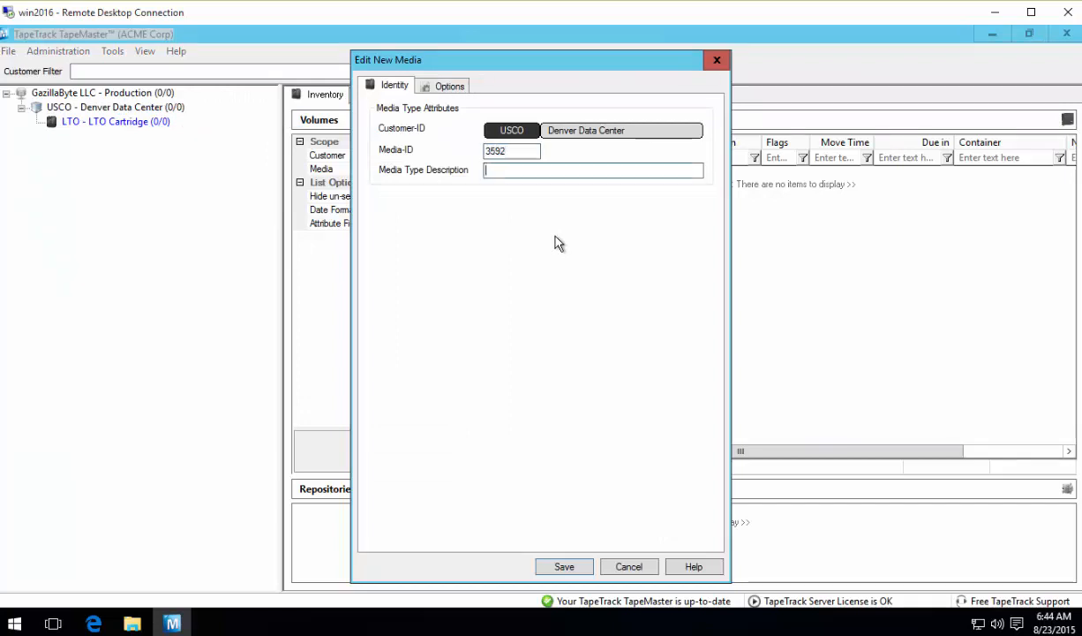
text(IBM 3)
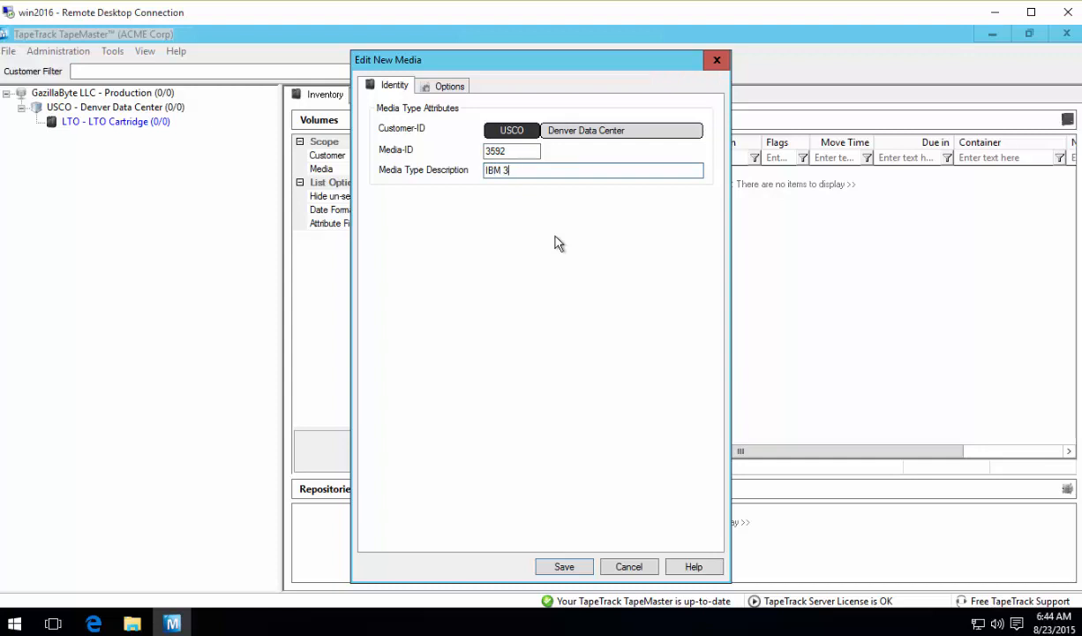
text(592 Cartridge)
key(Return)
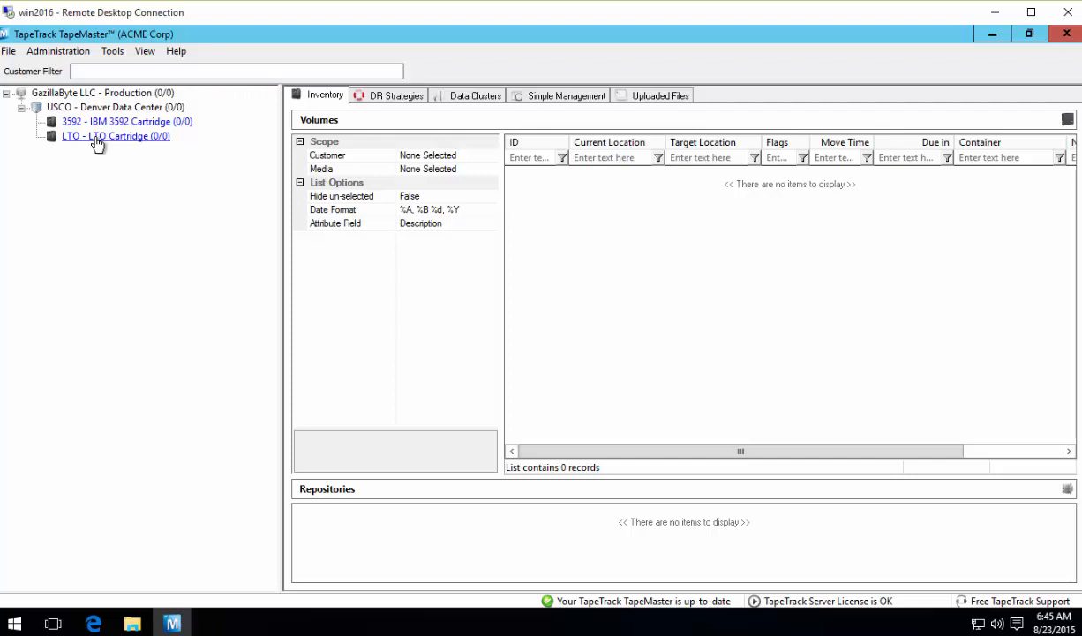
Select the LTO Cartridge media type and hide the pane with its scope, list options and library health
click(97, 139)
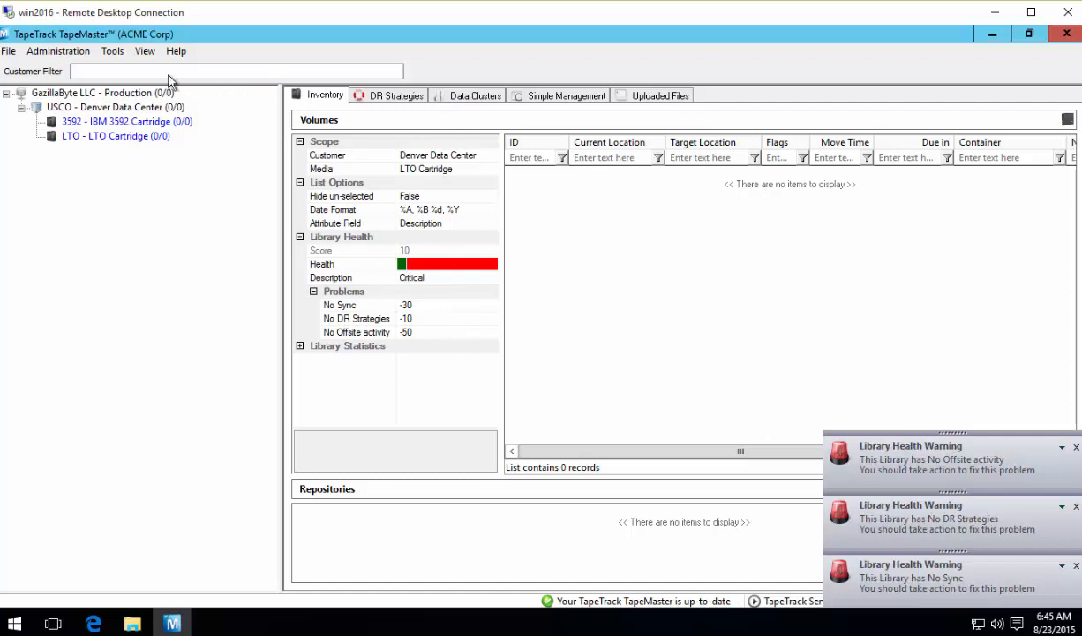
click(145, 52)
click(180, 87)
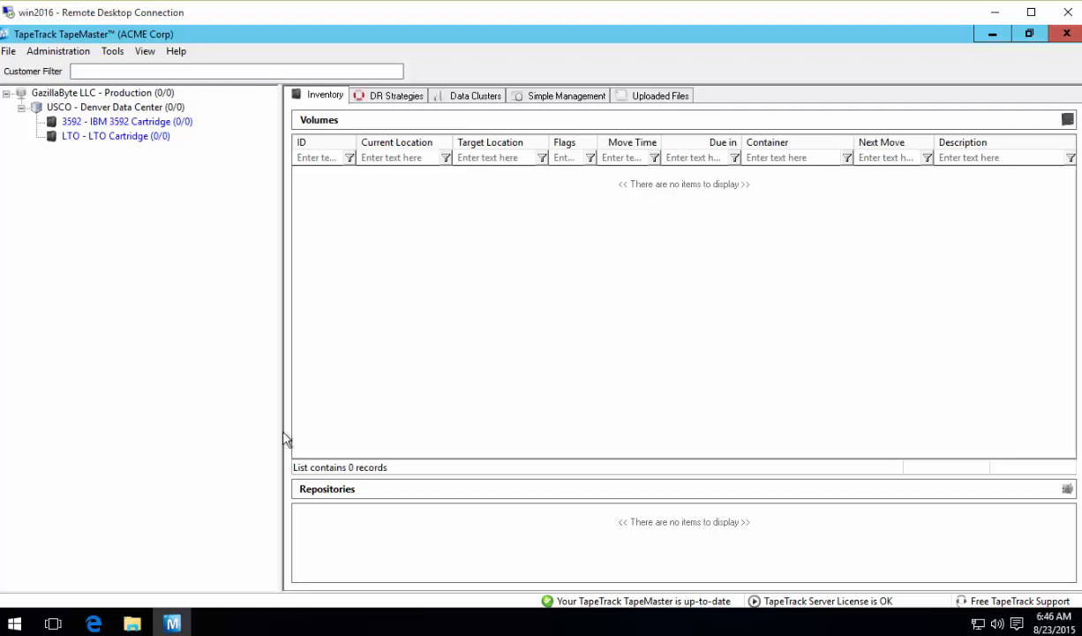
Start a new repository for the LTO Cartridge media type with ID OFFS and description Iron Mountain
right_click(360, 535)
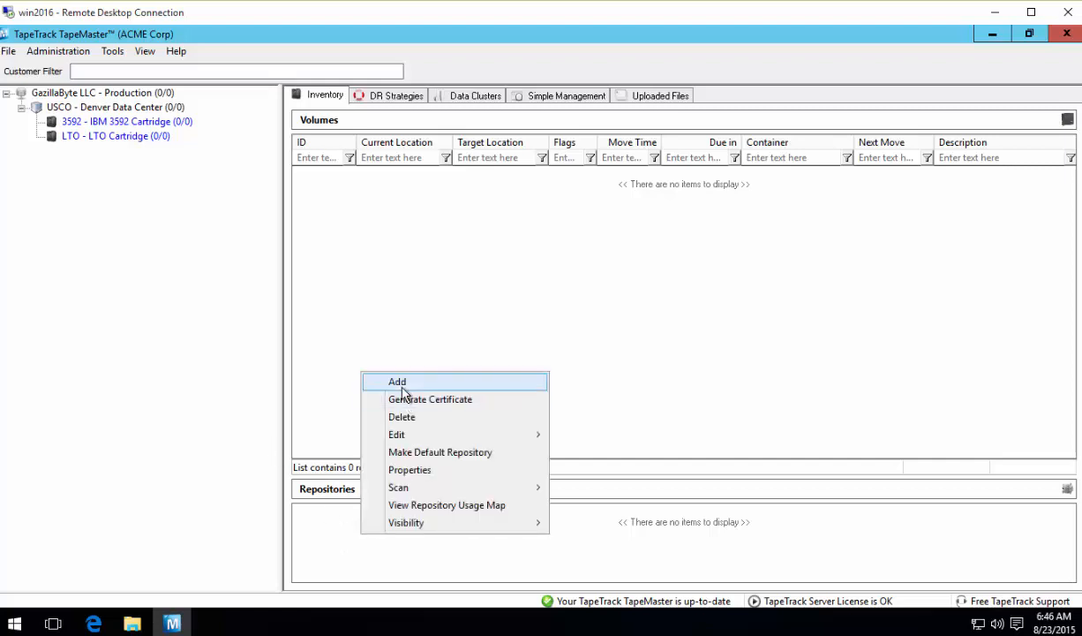
right_click(85, 135)
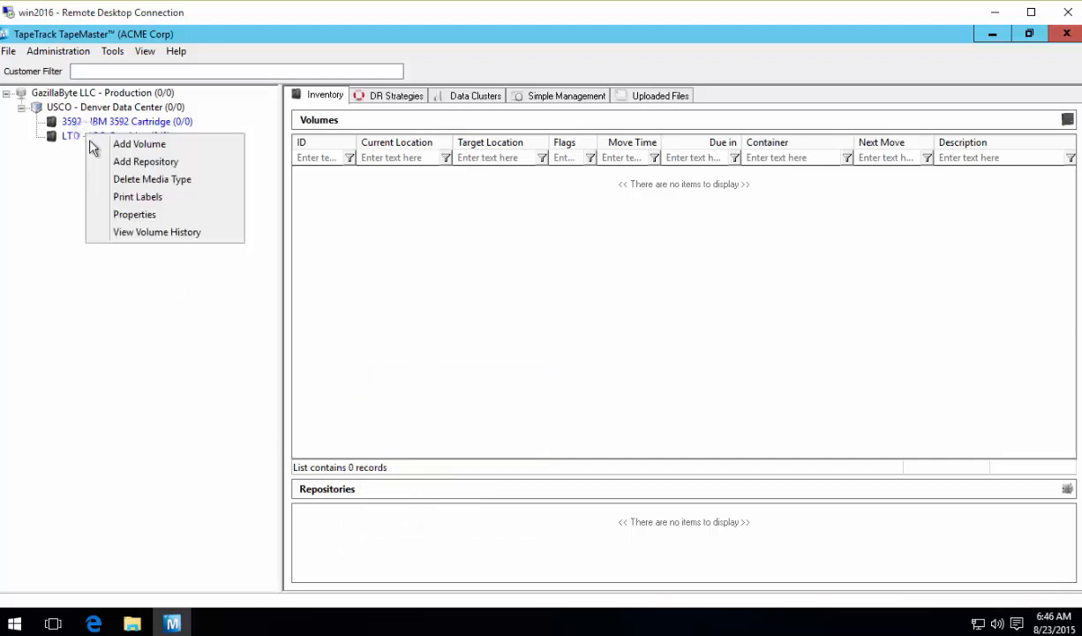
click(146, 164)
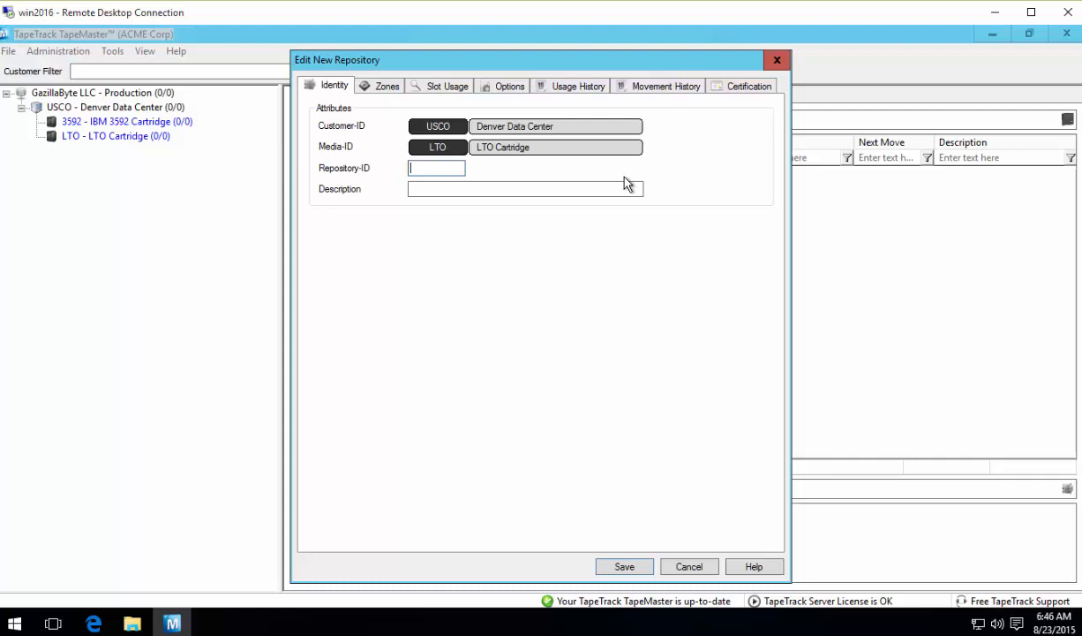
text(OFFS)
key(Tab)
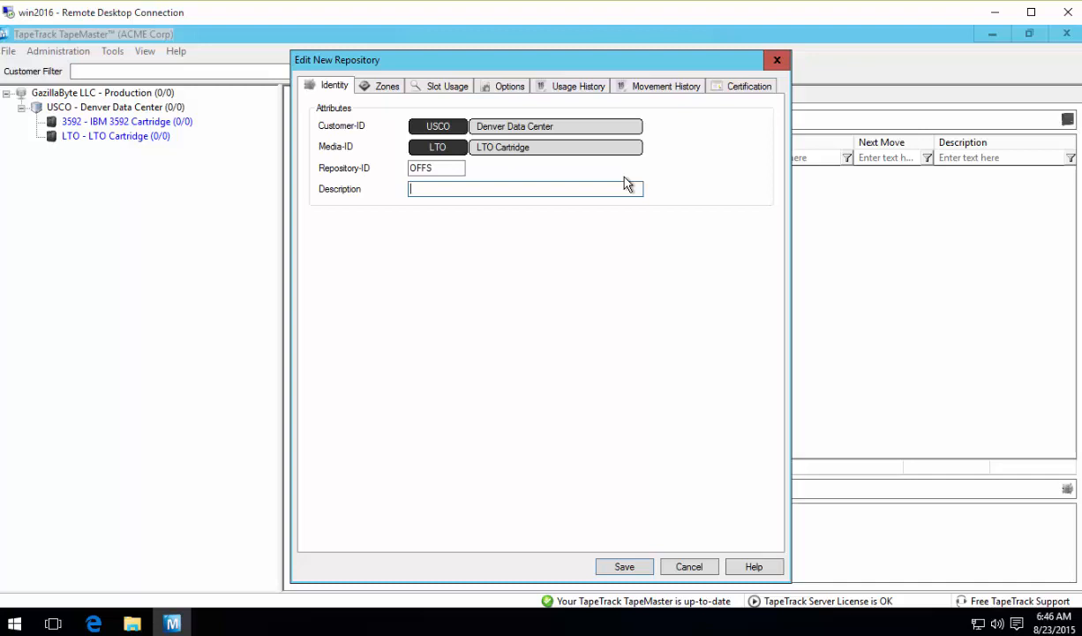
text(Iron Mountain)
Set the Iron Mountain repository's type to Vault and its Offsite option to True
click(507, 86)
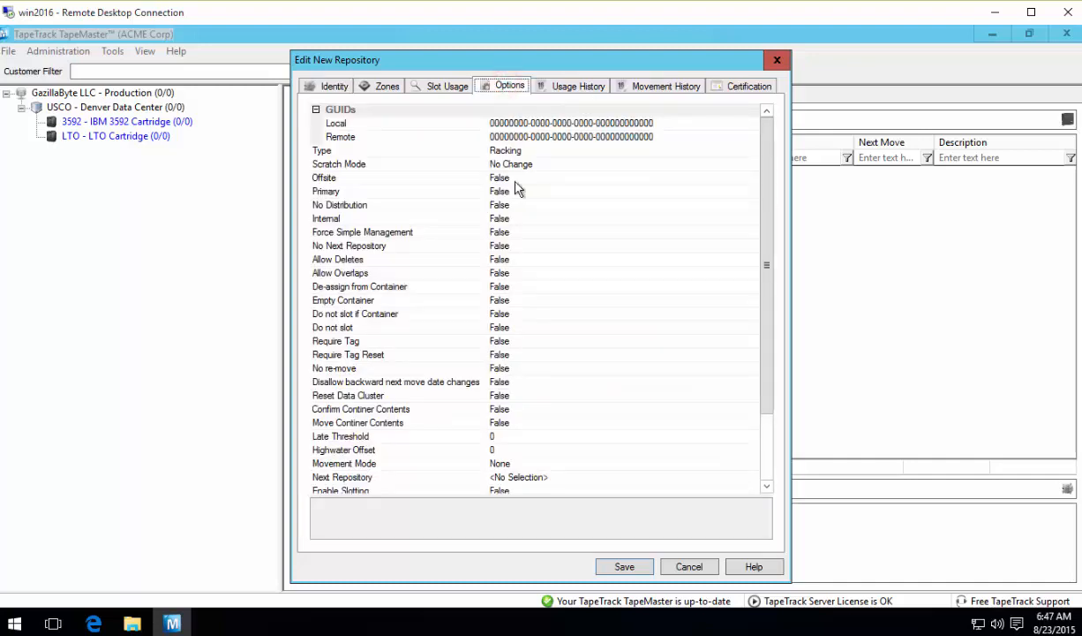
click(555, 149)
click(755, 151)
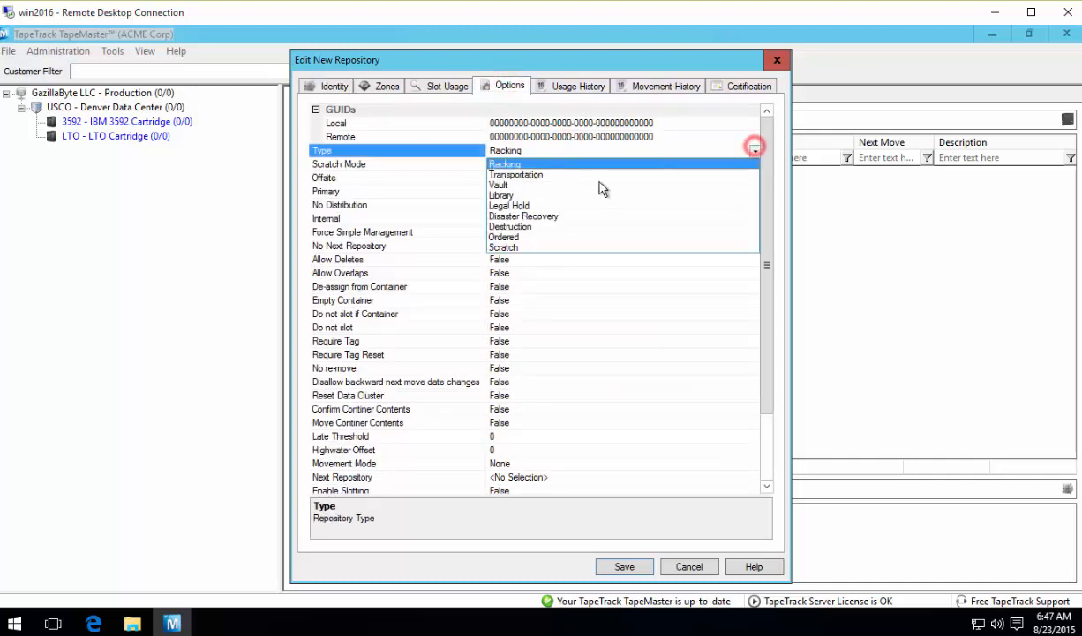
click(565, 186)
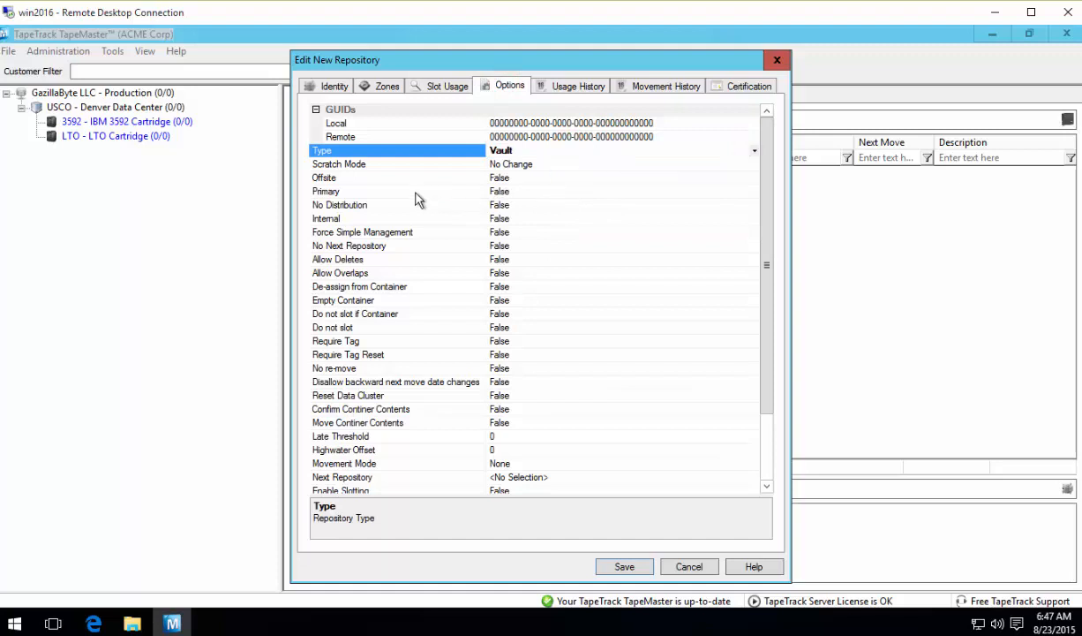
click(364, 177)
click(755, 177)
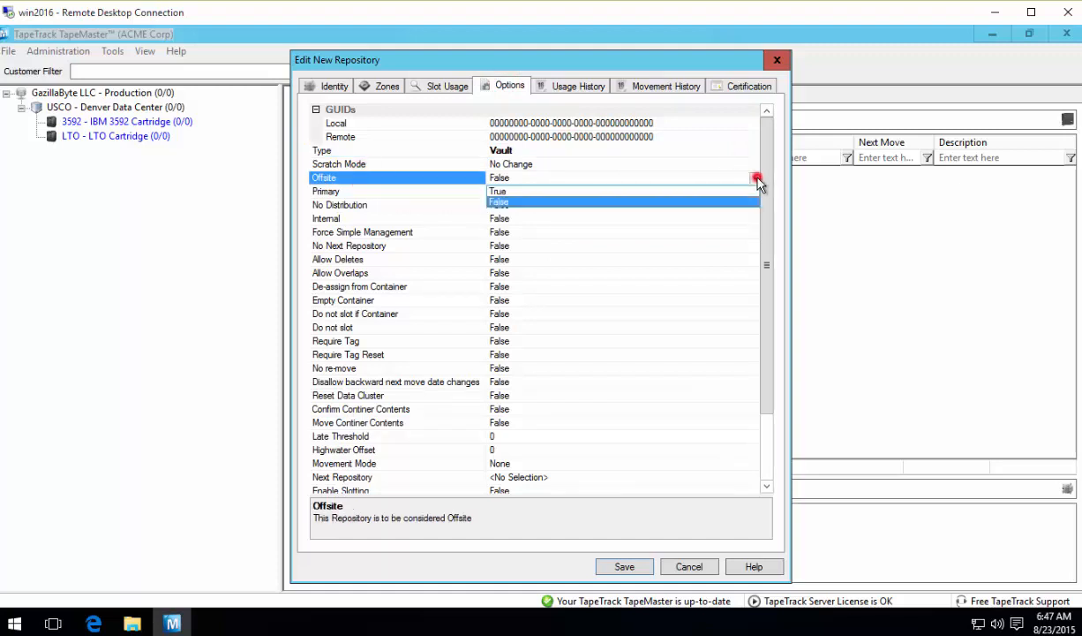
click(568, 190)
Set the Iron Mountain repository's Primary option to True and save it without making it the default repository
click(515, 190)
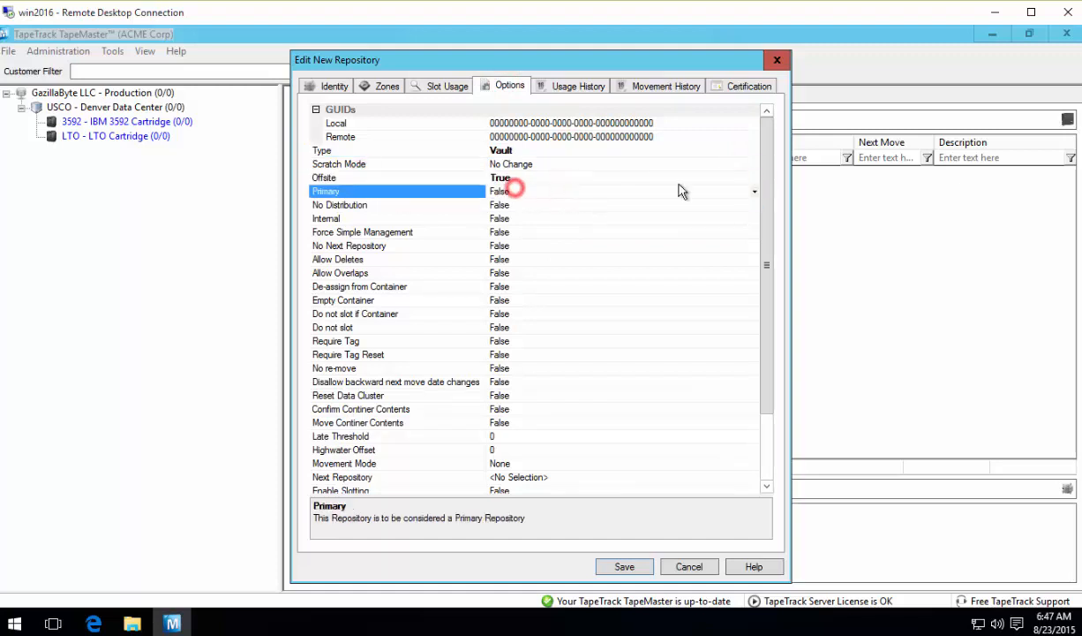
click(754, 192)
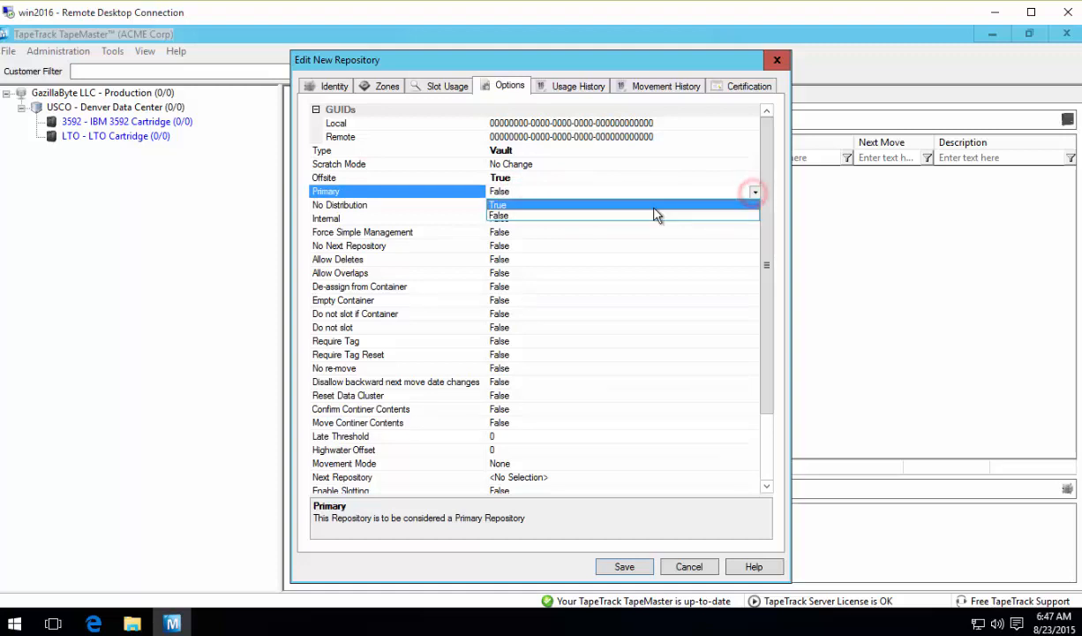
click(653, 206)
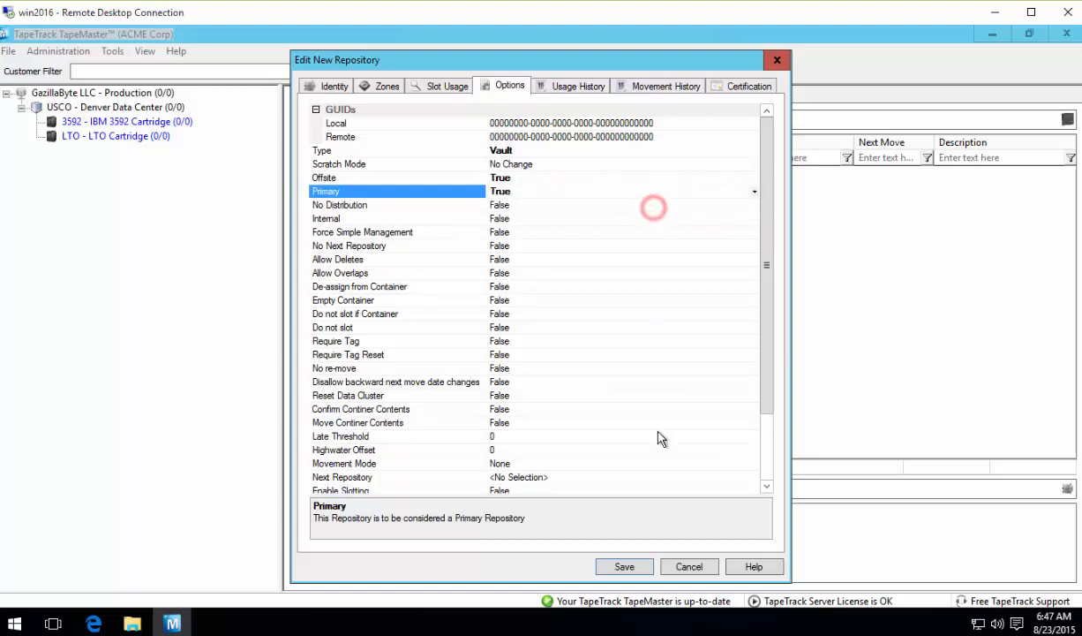
click(637, 568)
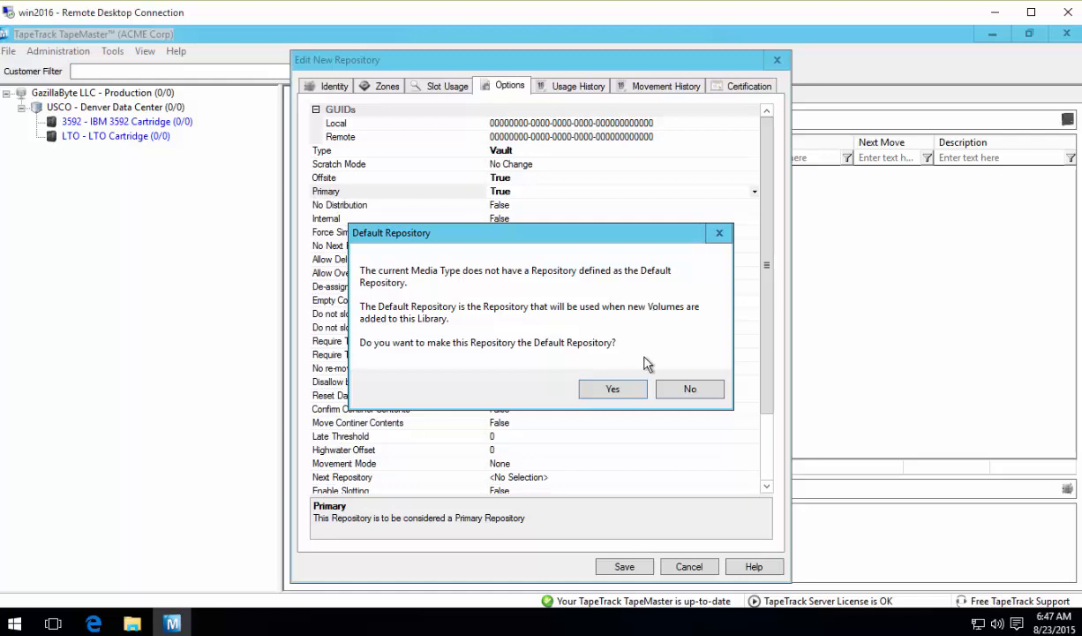
click(693, 390)
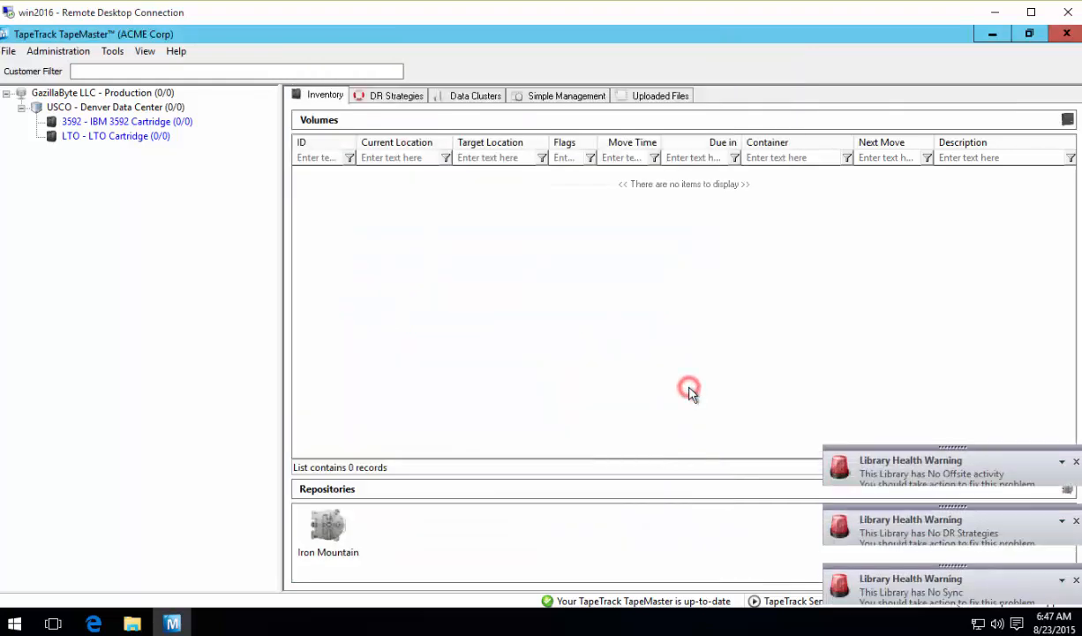
Start a new repository for the LTO Cartridge media type with ID LIBR and description TS3500 Library
click(329, 519)
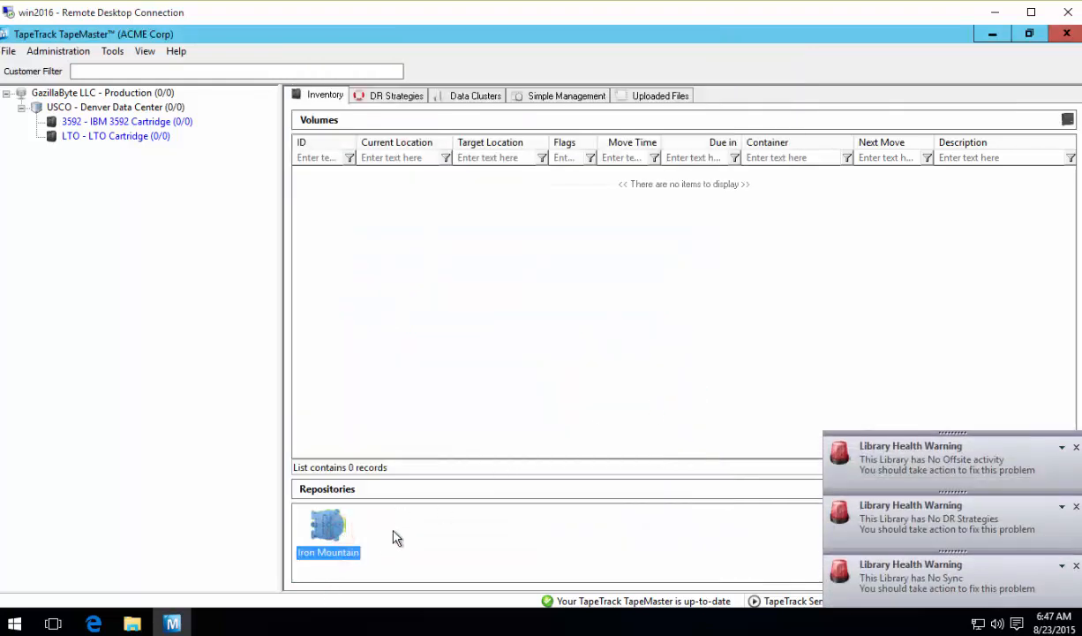
click(429, 558)
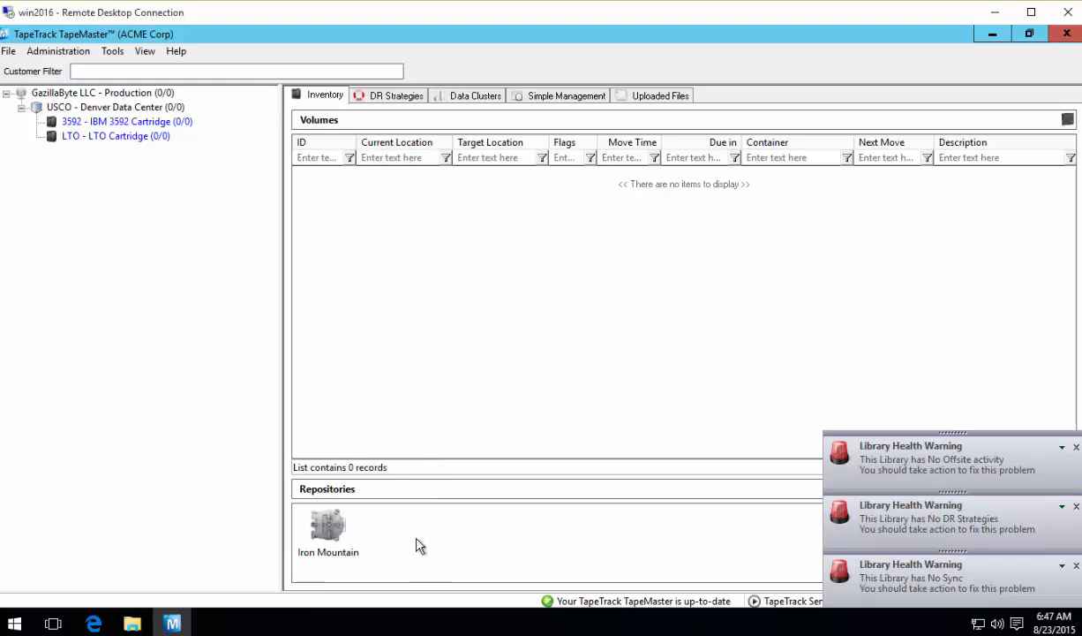
right_click(420, 545)
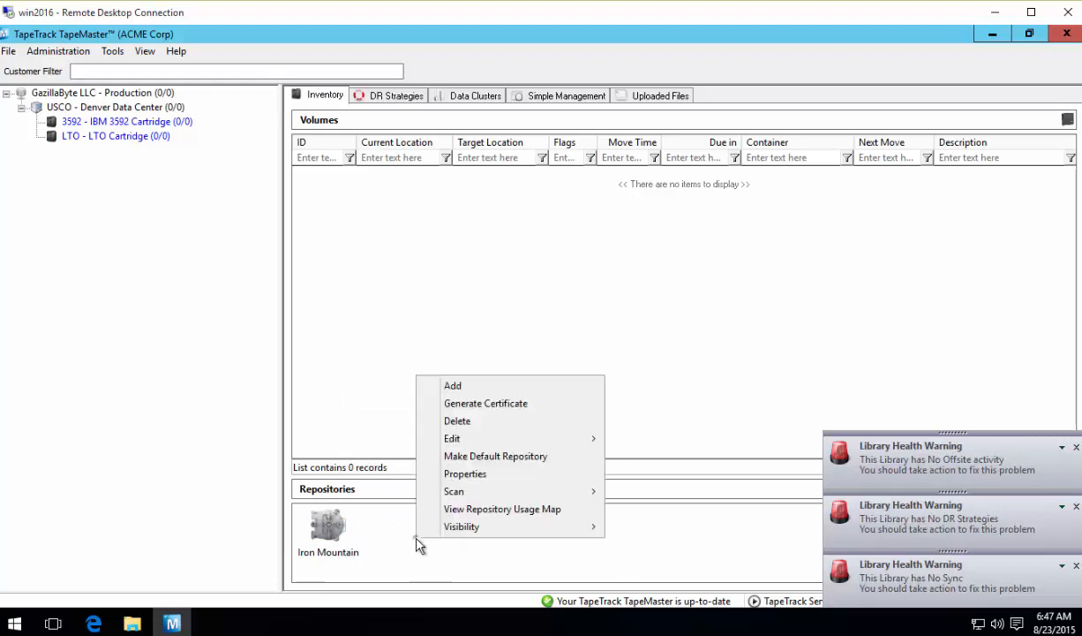
click(492, 385)
text(LI)
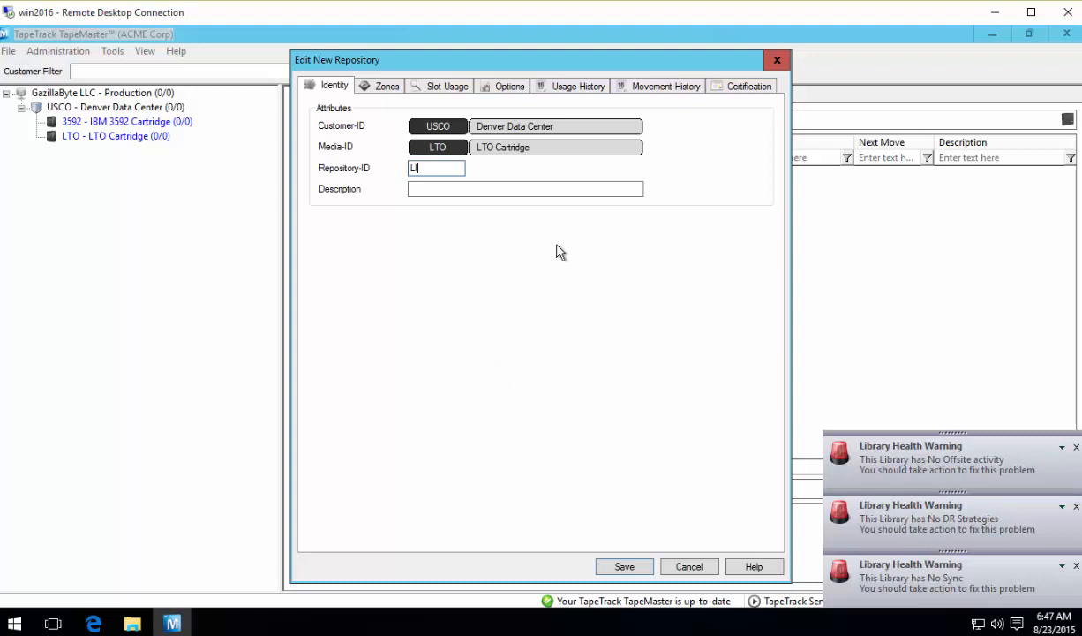
text(BR)
key(Tab)
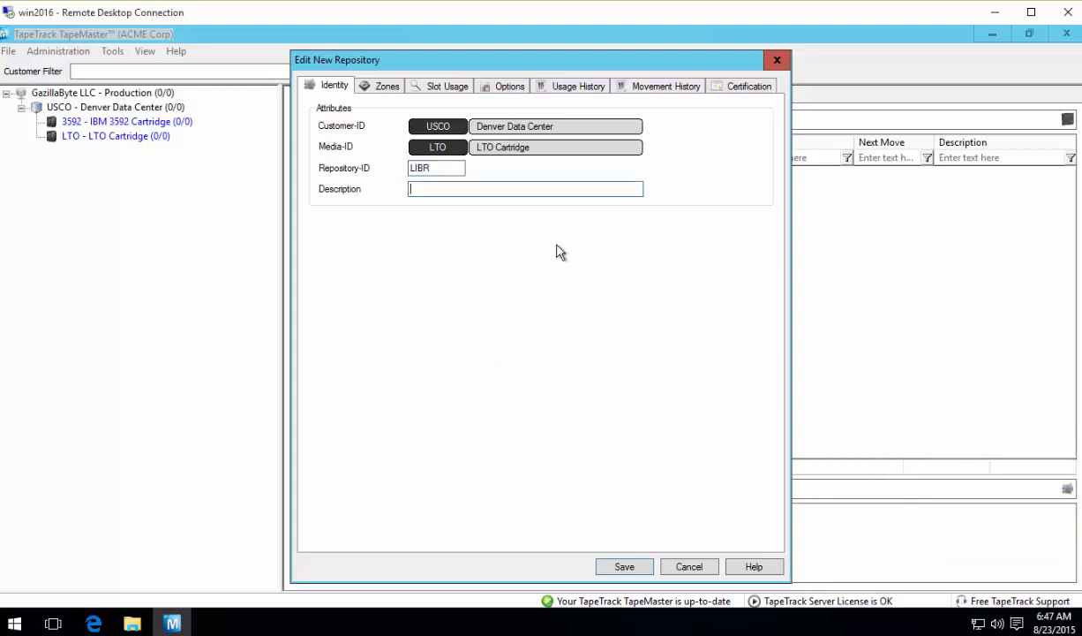
text(TS3500 Library)
Set the TS3500 Library repository's type to Library and save it as the default repository
click(532, 89)
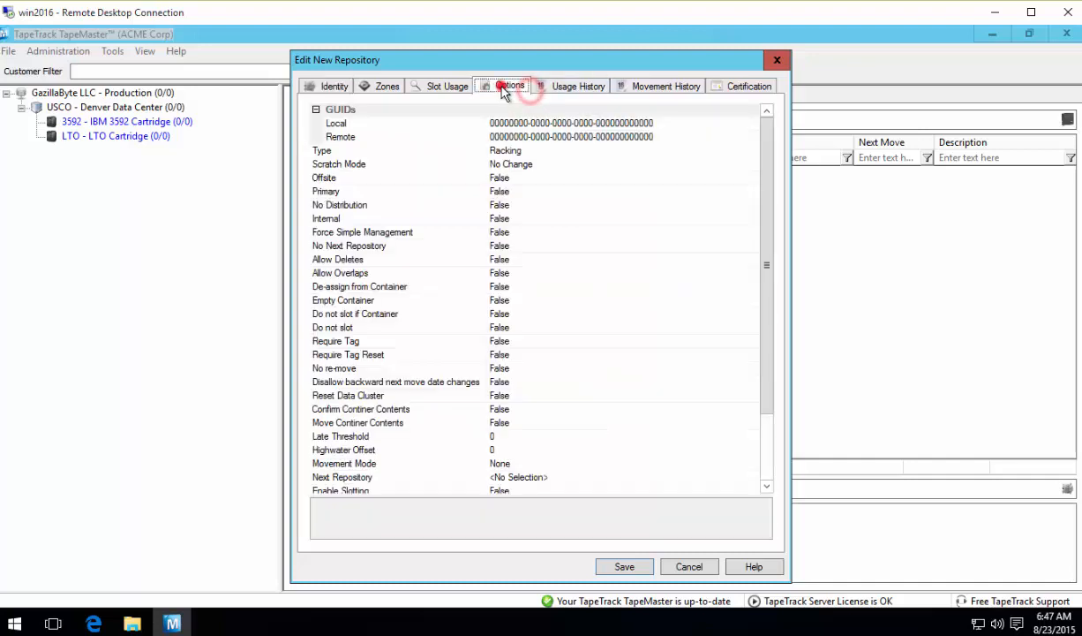
click(547, 150)
click(754, 150)
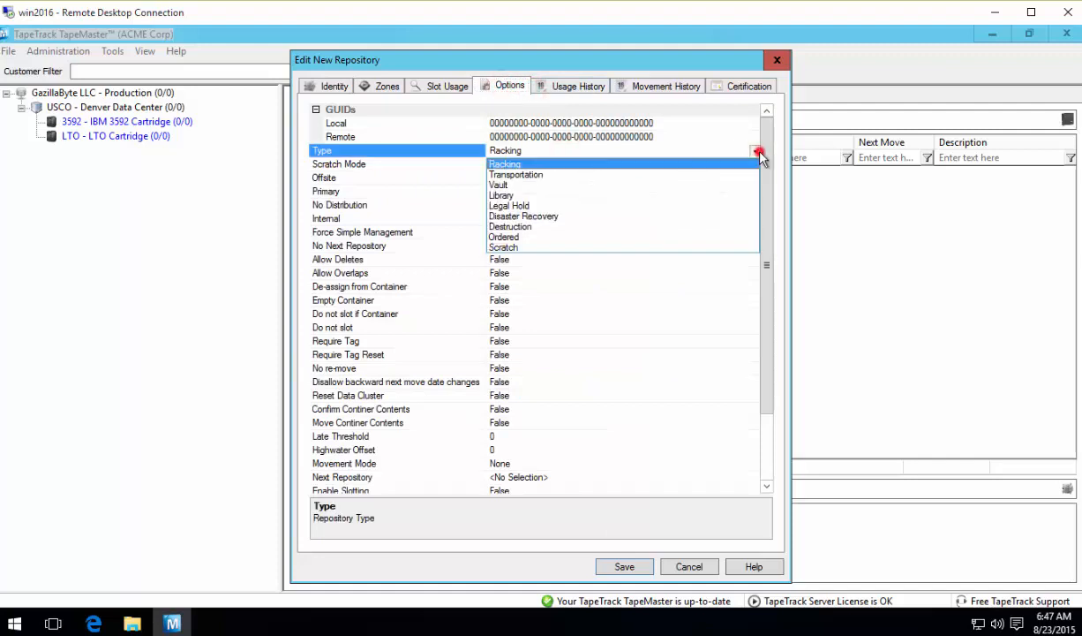
click(538, 193)
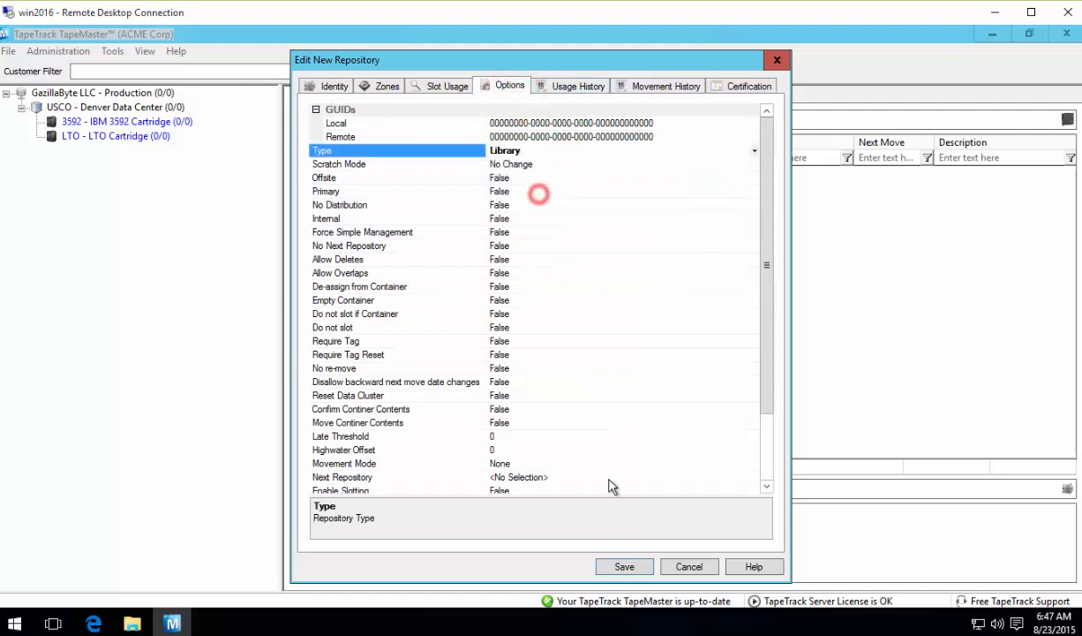
click(626, 566)
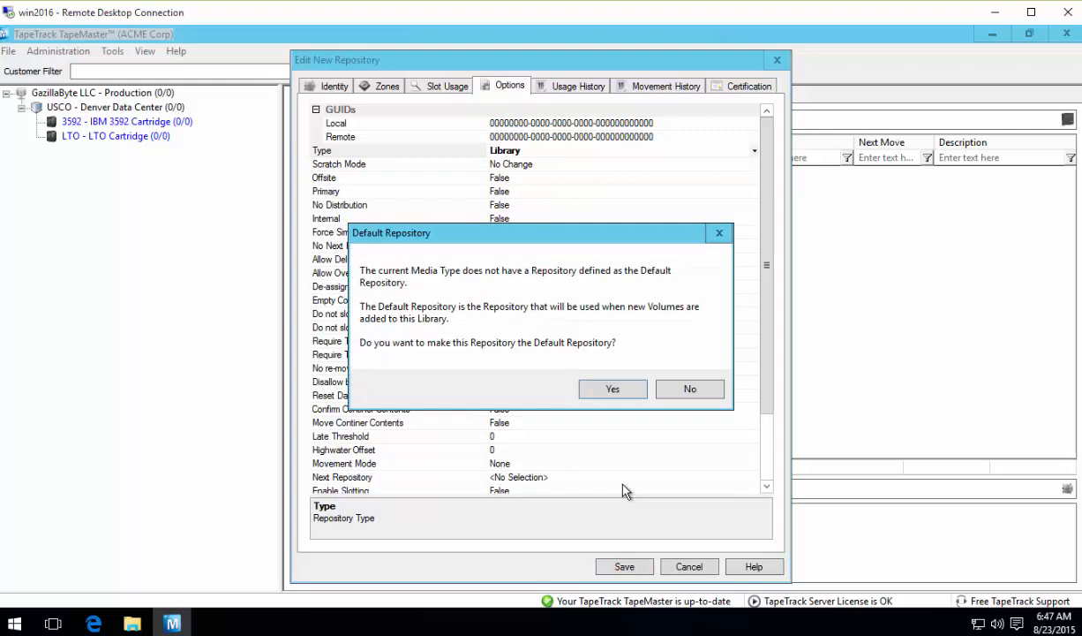
click(609, 390)
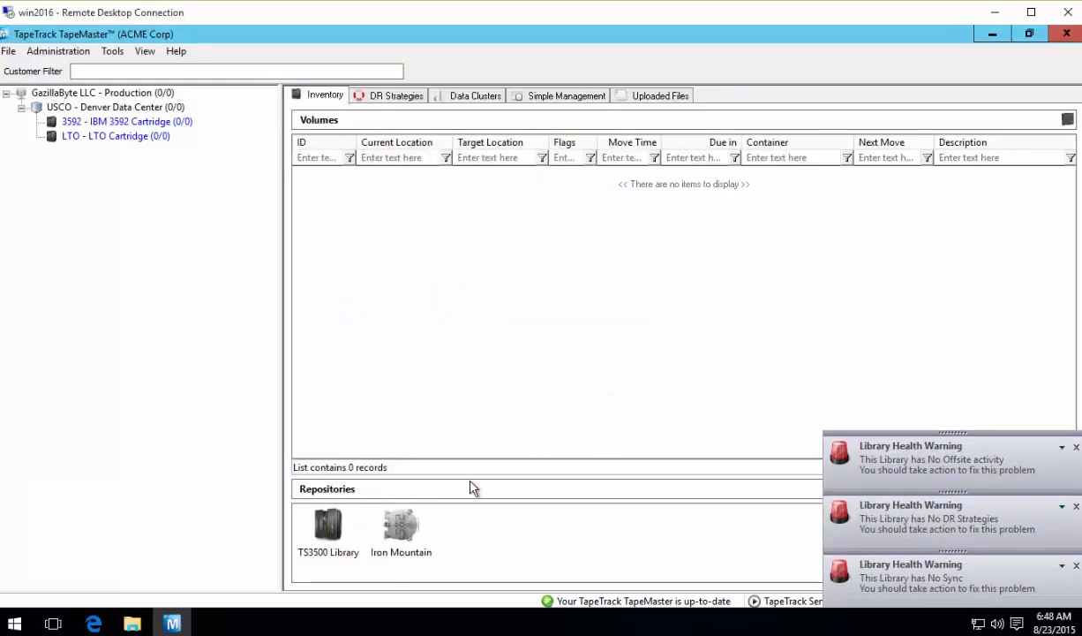
Add a repository to the LTO Cartridge media type with ID RACK and description GermTrac Rack
click(342, 530)
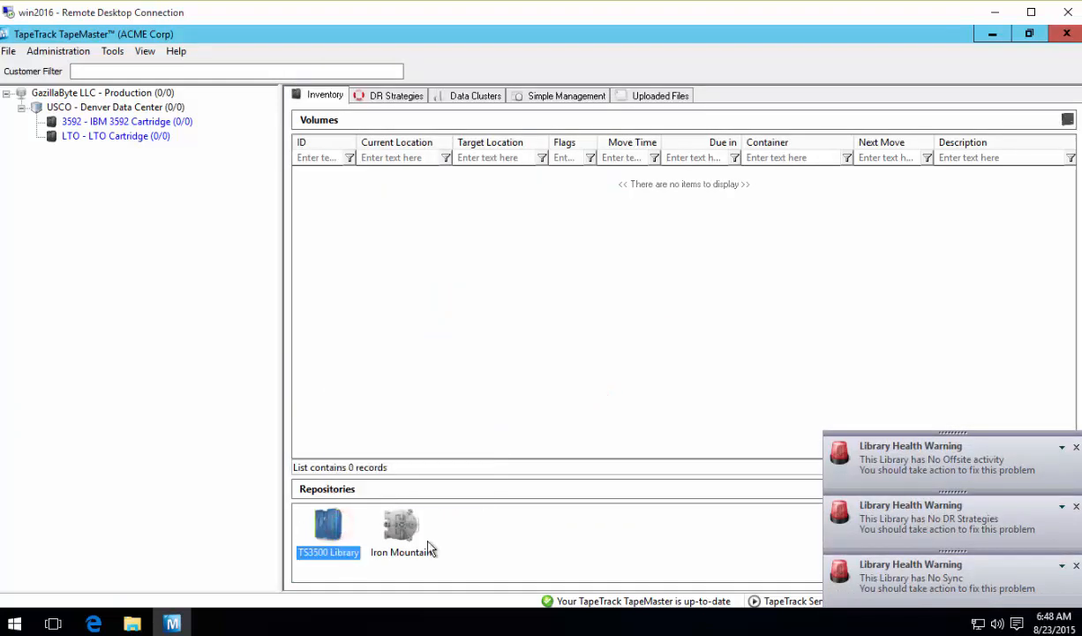
click(399, 530)
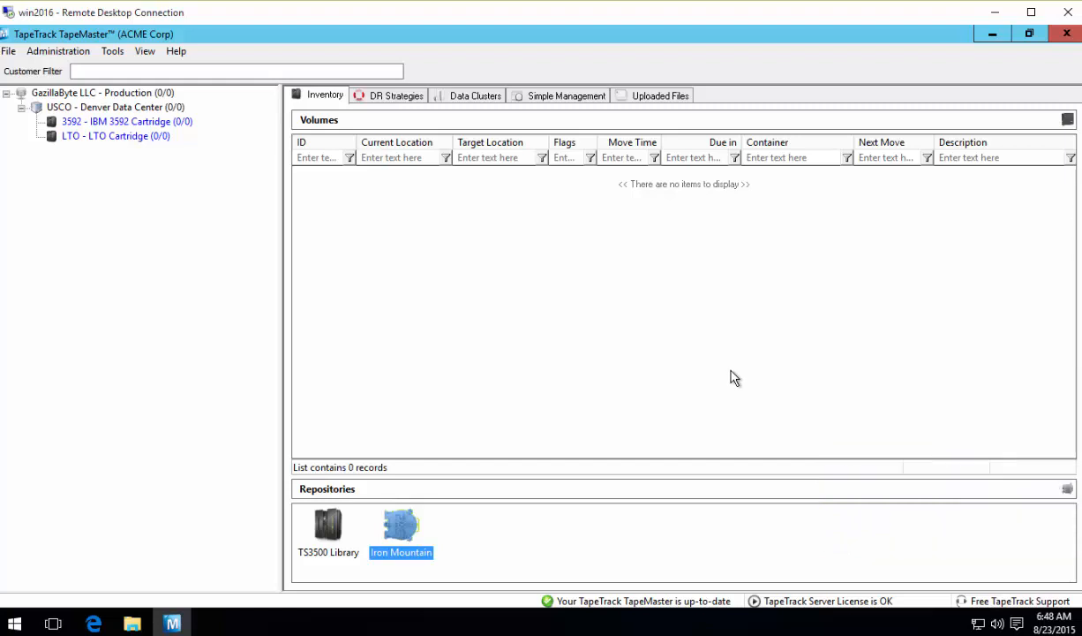
right_click(496, 540)
click(551, 386)
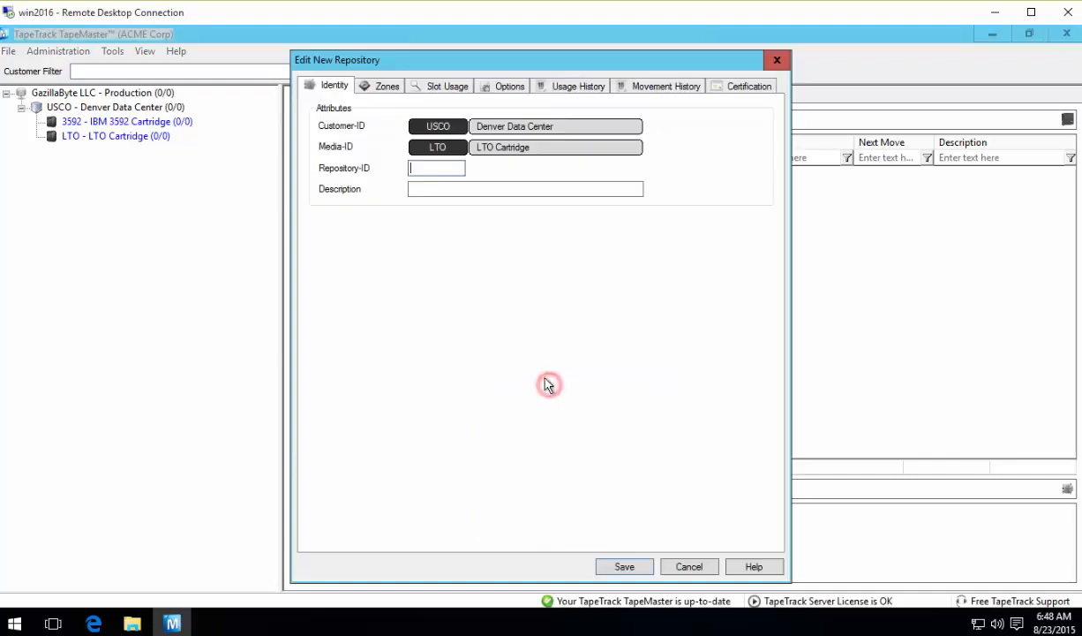
text(RACK)
key(Tab)
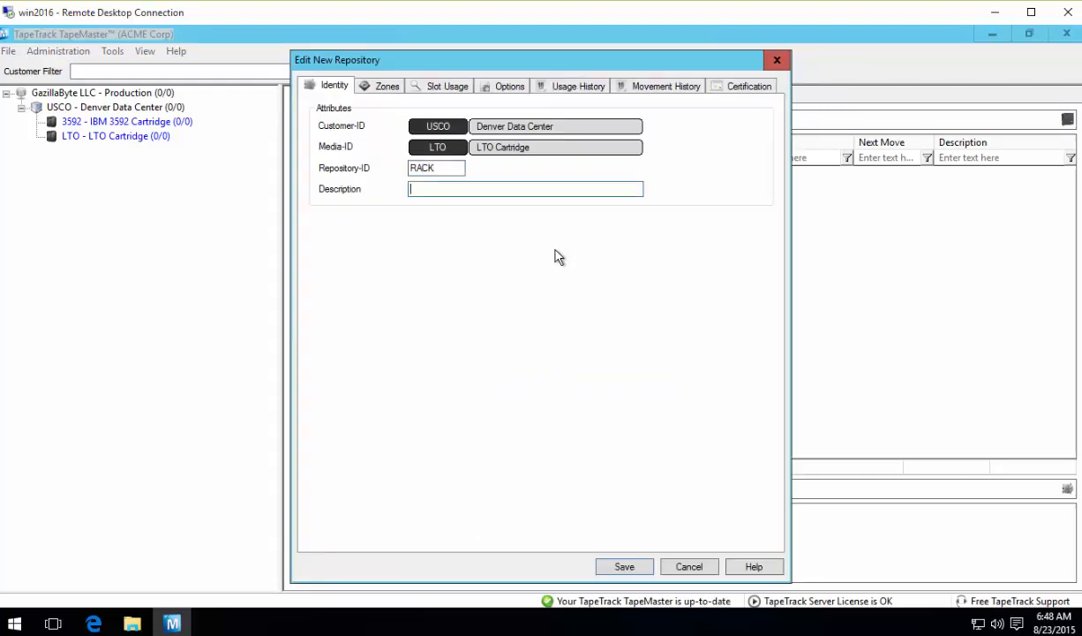
text(GermTrac Rack)
key(Return)
Start a new repository for the LTO Cartridge media type with ID PO and description Purchase Order
right_click(580, 545)
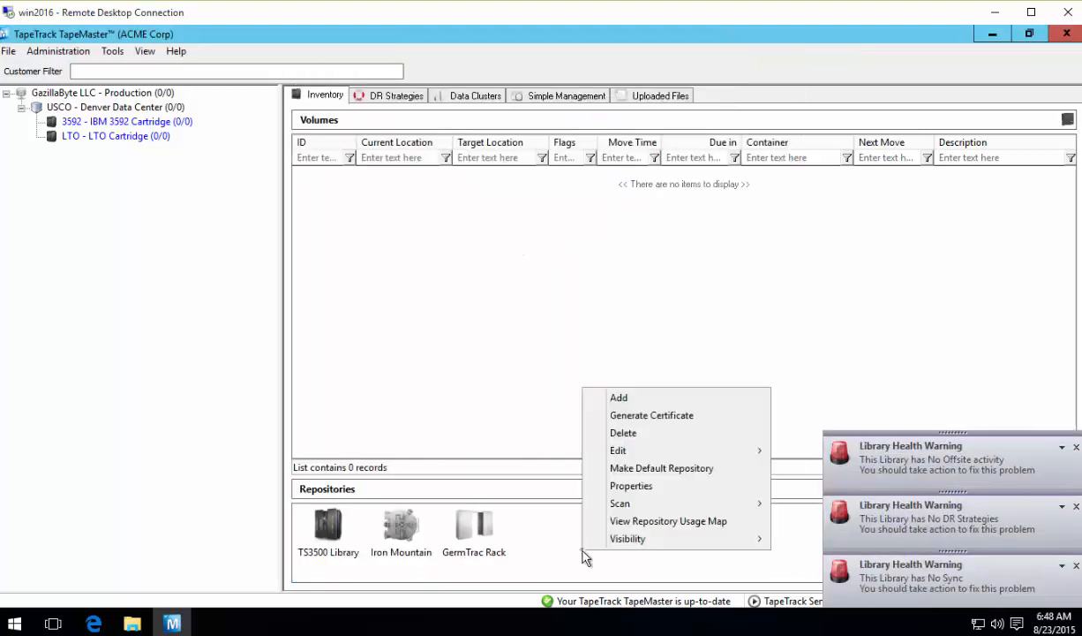
click(631, 398)
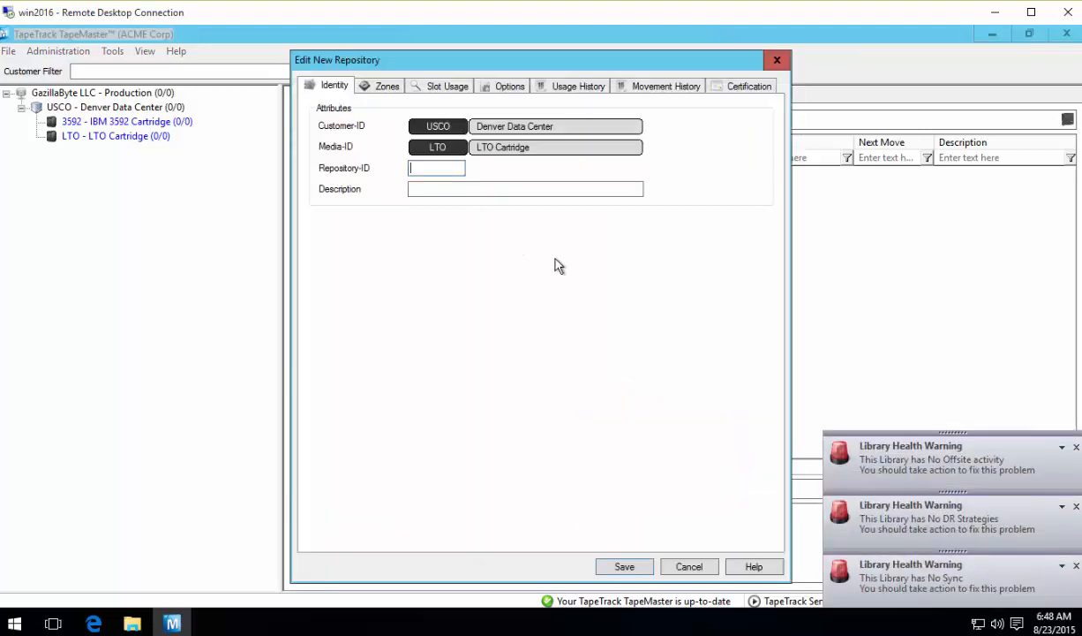
text(PO)
key(Tab)
text(Pur)
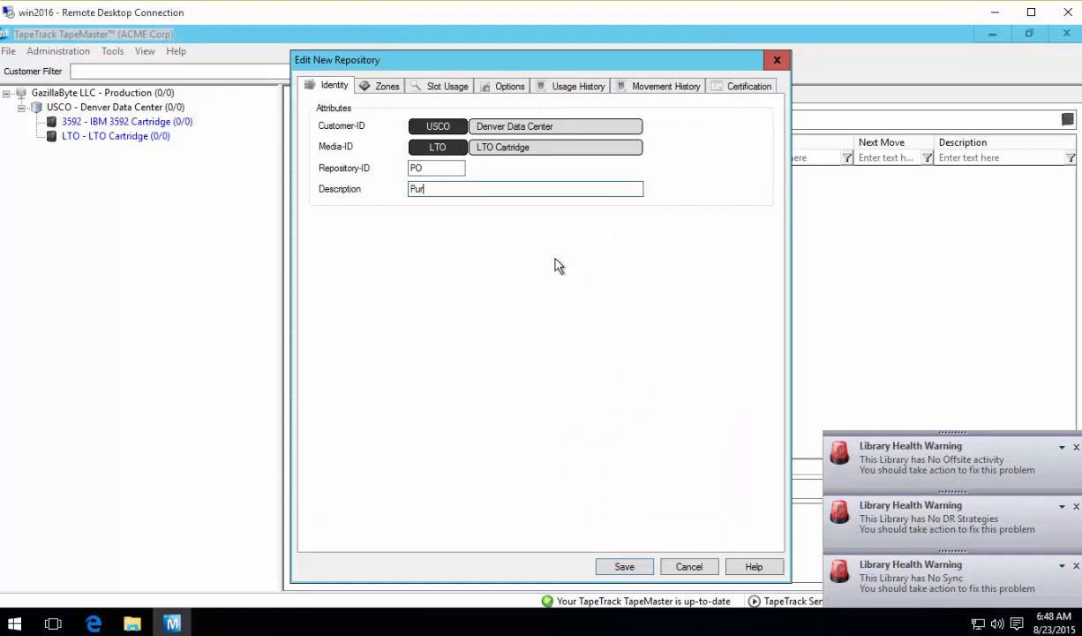
text(chase Order)
Set the Purchase Order repository's type to Ordered and save it
click(492, 90)
click(525, 149)
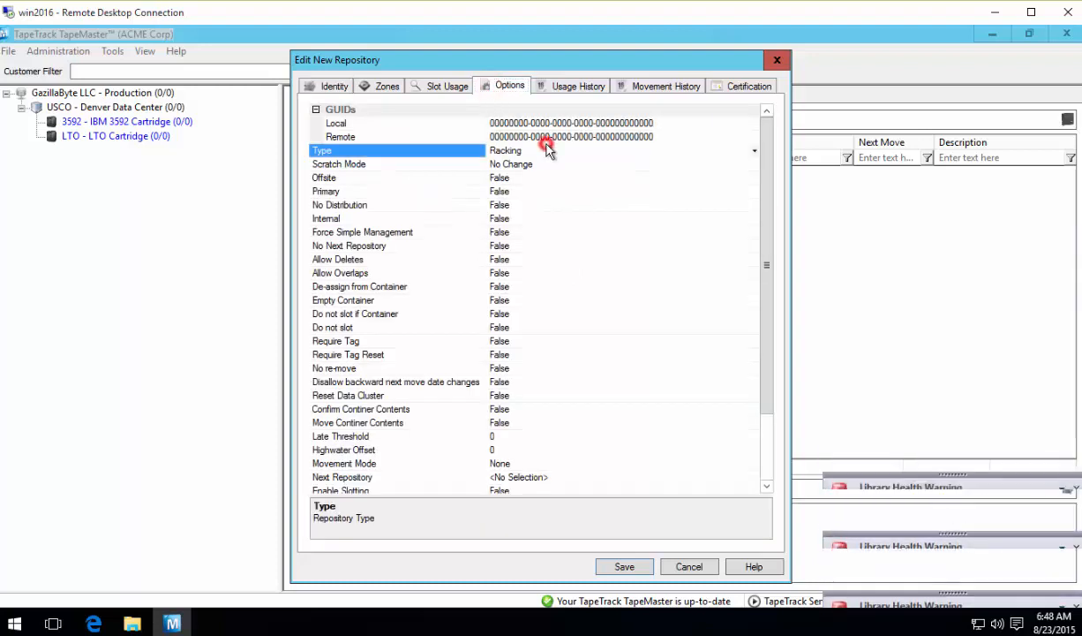
click(754, 151)
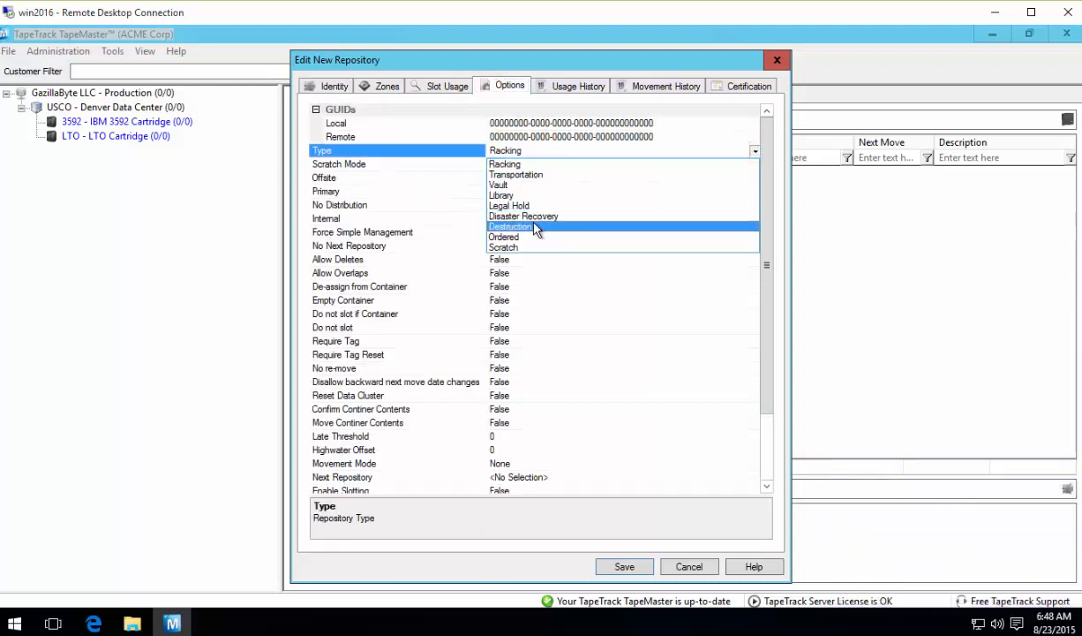
click(528, 238)
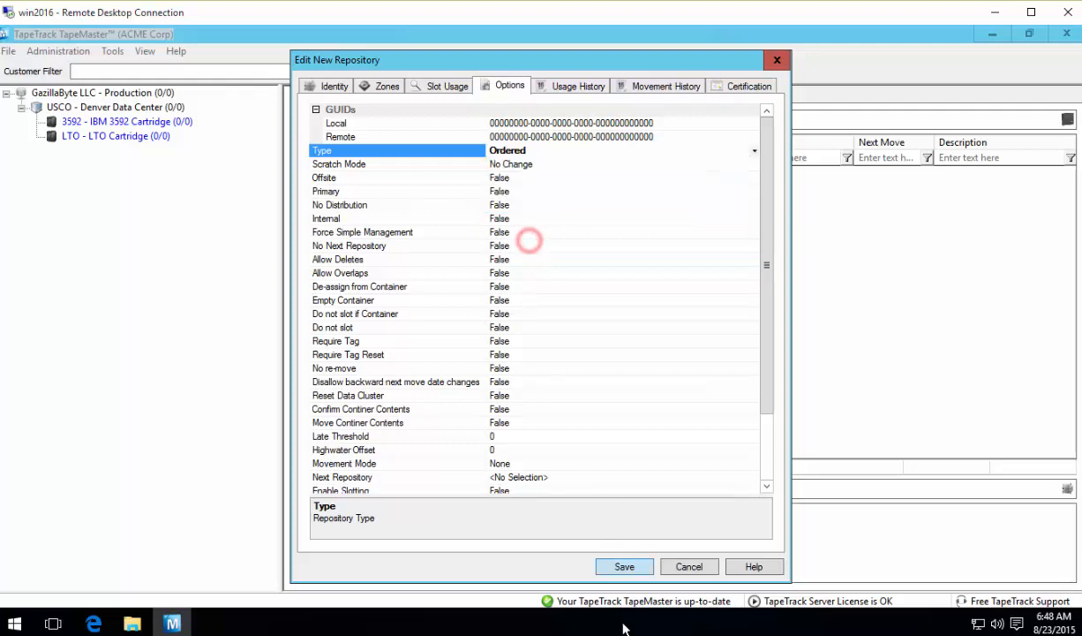
click(619, 566)
Start a new repository for the LTO Cartridge media type with ID SCRA and description Scratch Rack
right_click(621, 553)
click(655, 387)
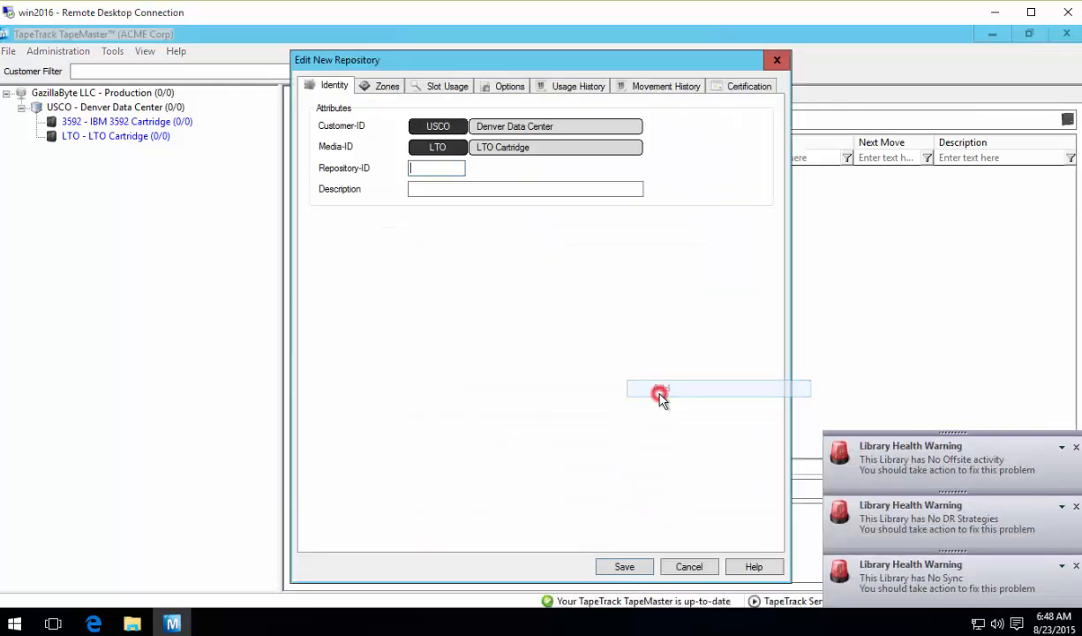
text(SCRA)
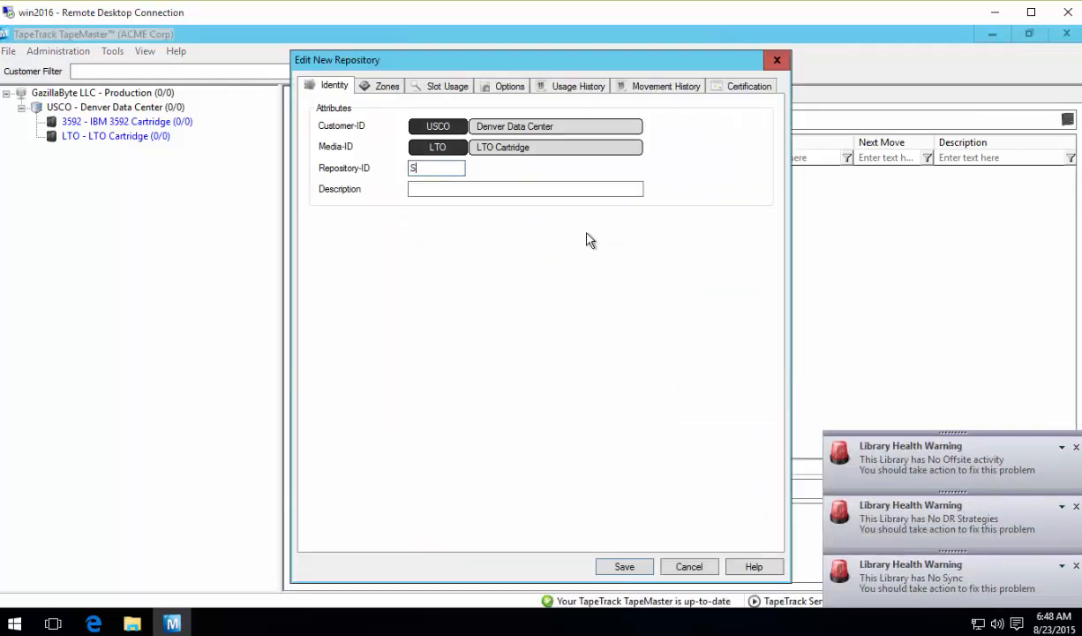
key(Tab)
text(Scratch Rack)
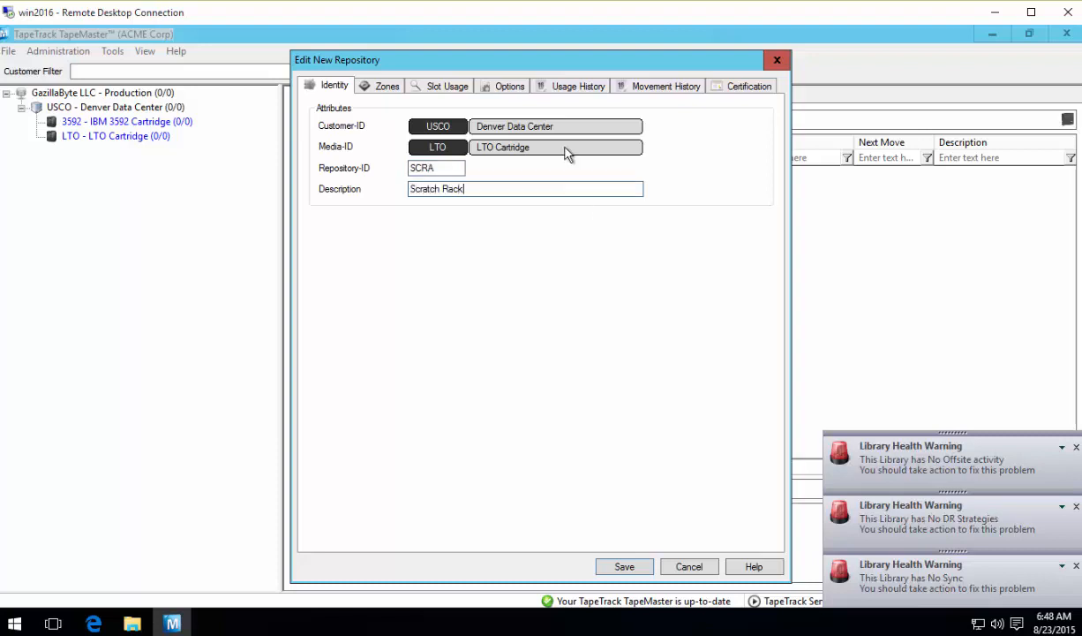
Set the Scratch Rack repository's type to Scratch and save it
click(506, 86)
click(573, 152)
click(752, 153)
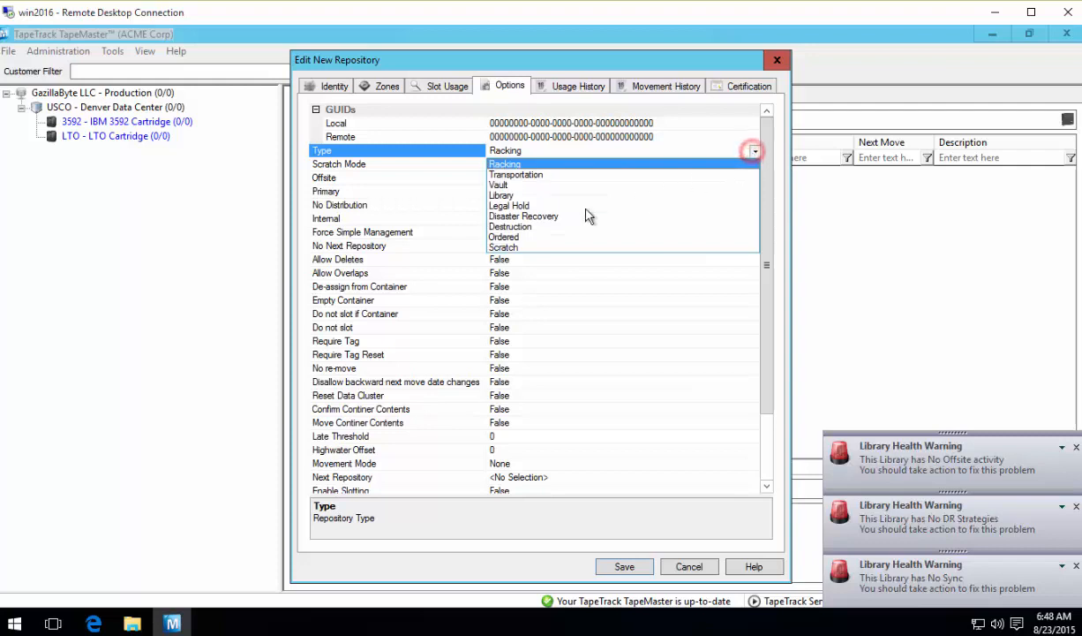
click(521, 248)
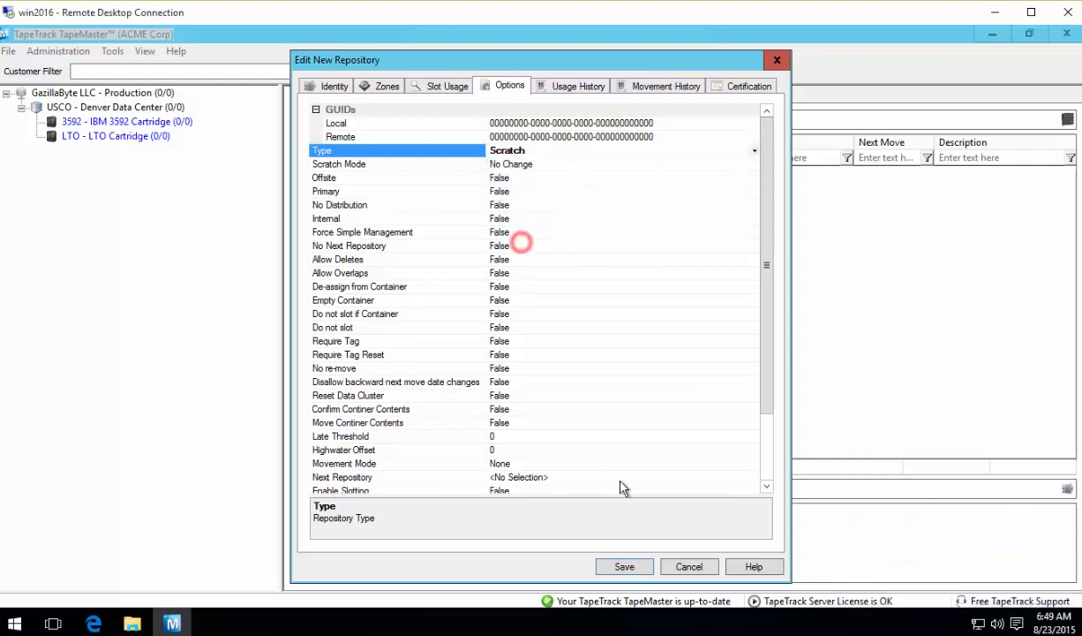
click(625, 566)
Start a new repository for the LTO Cartridge media type with ID DR and description Disaster Recovery
right_click(713, 532)
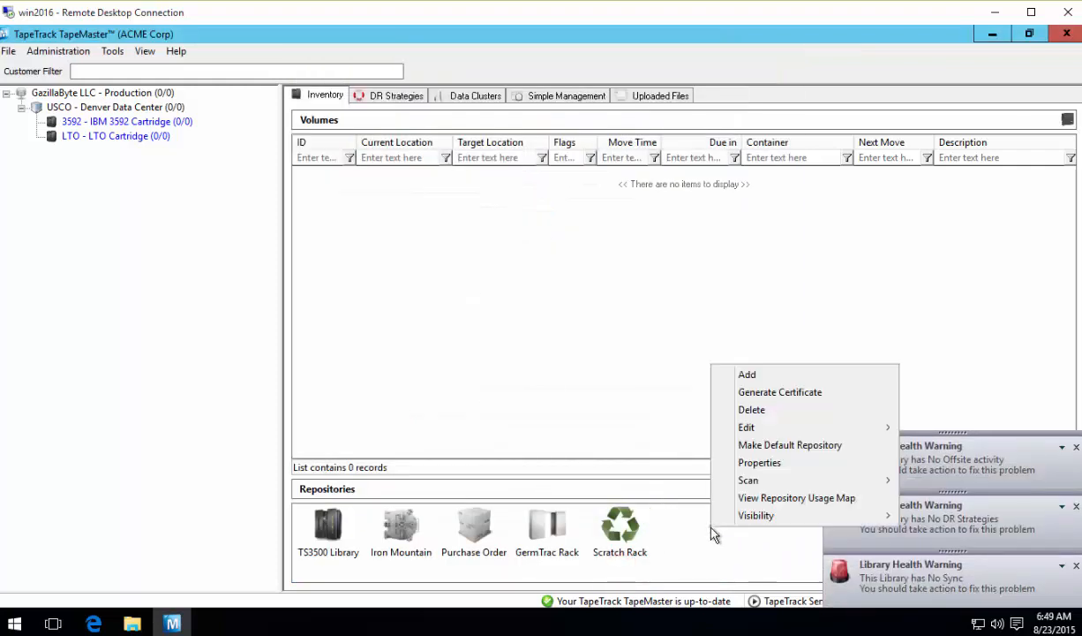
click(747, 375)
text(DR)
key(Tab)
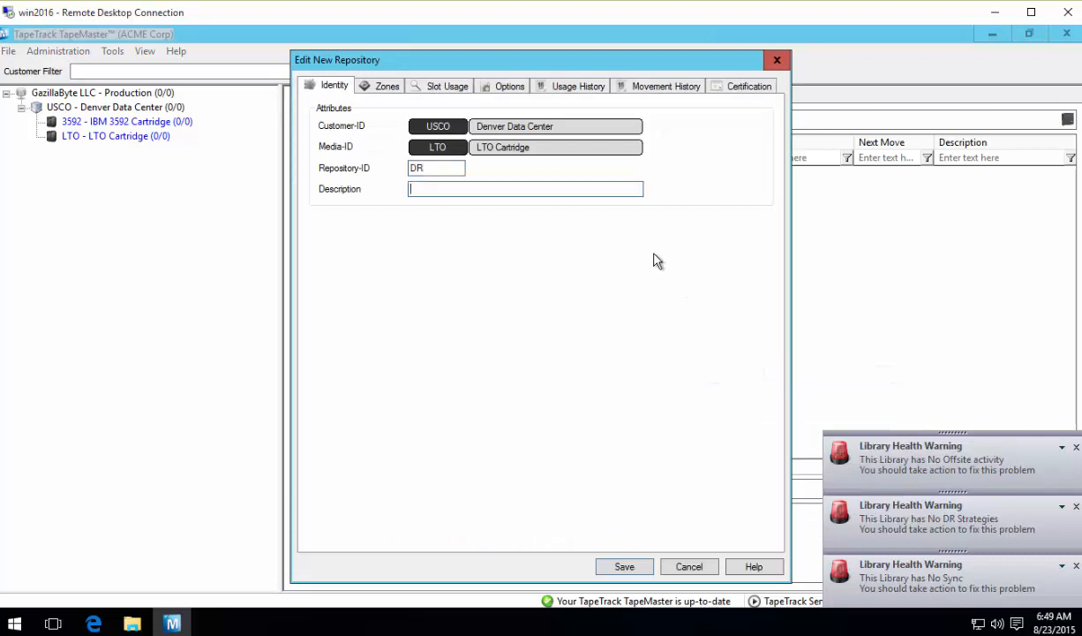
text(Disaster Recovery)
Set the new DR repository's type to Disaster Recovery and save it
click(532, 84)
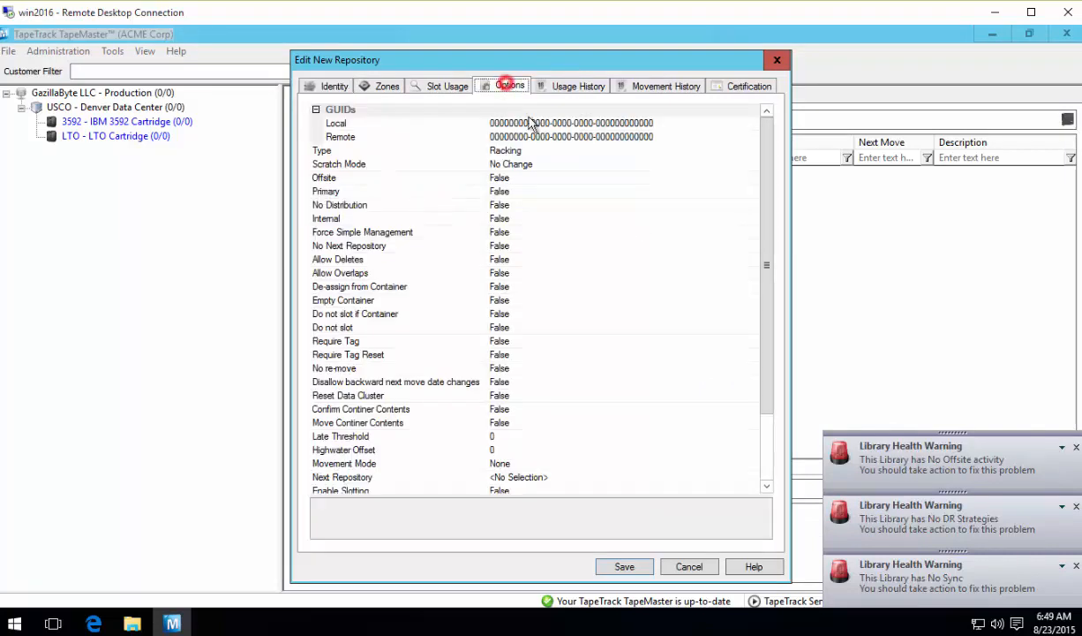
click(533, 151)
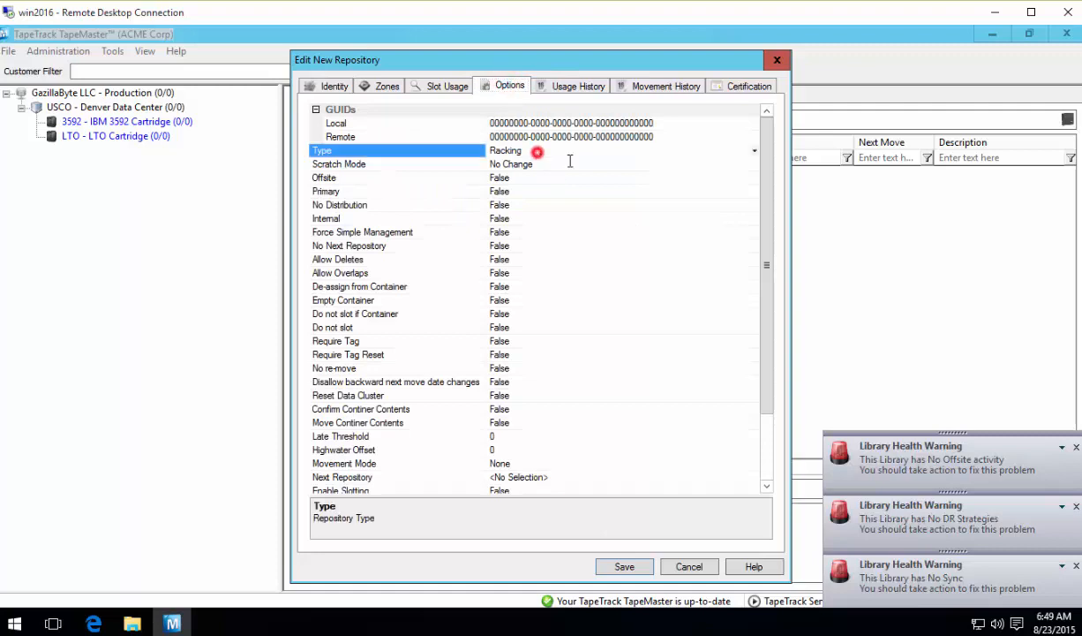
click(750, 150)
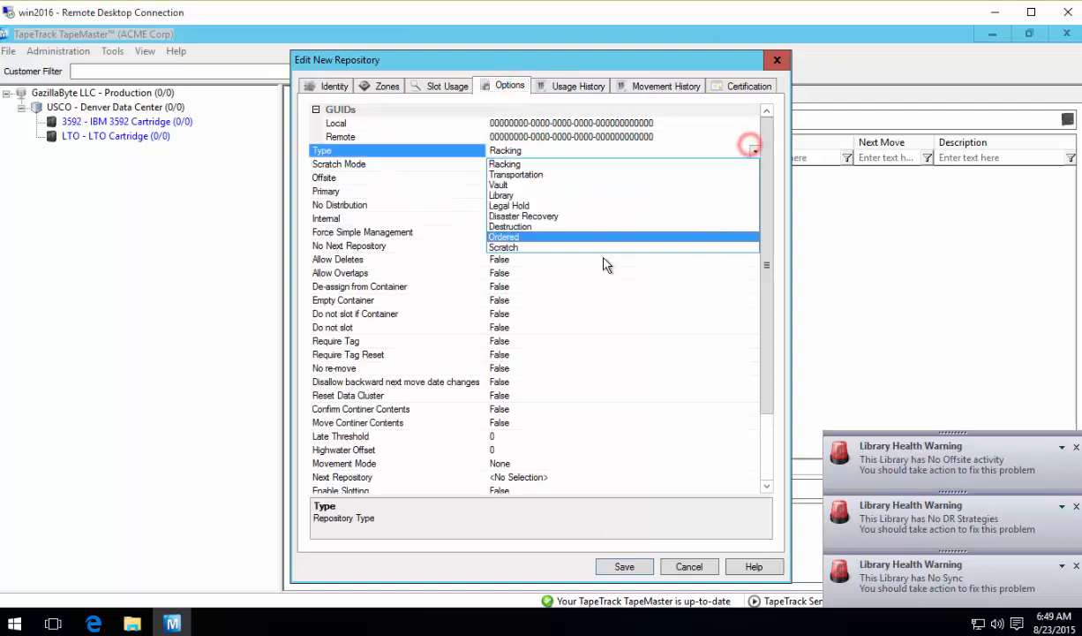
click(546, 215)
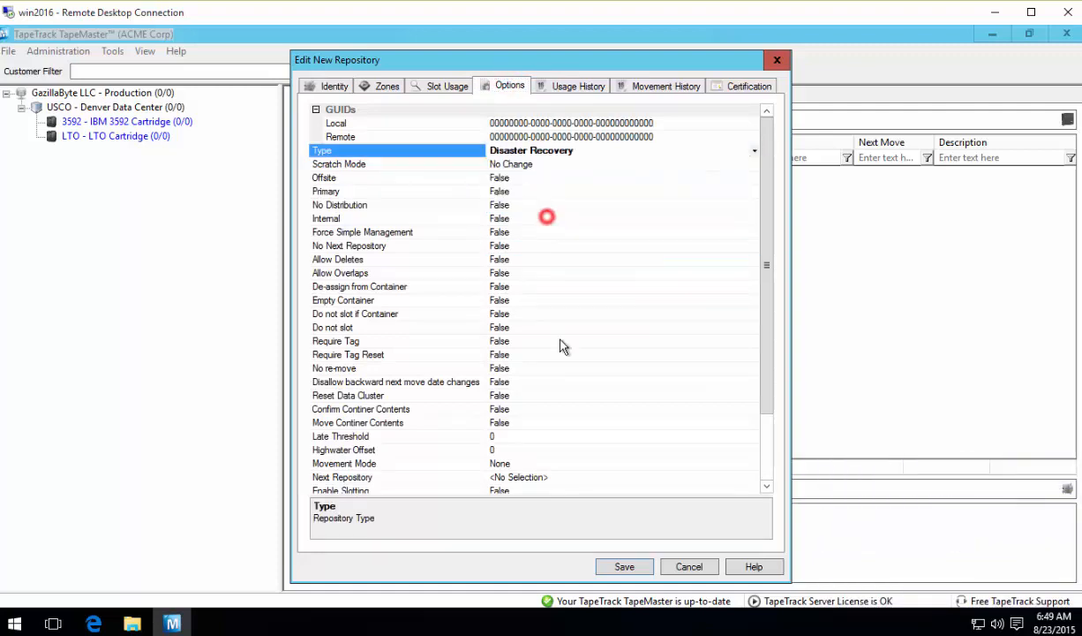
click(628, 569)
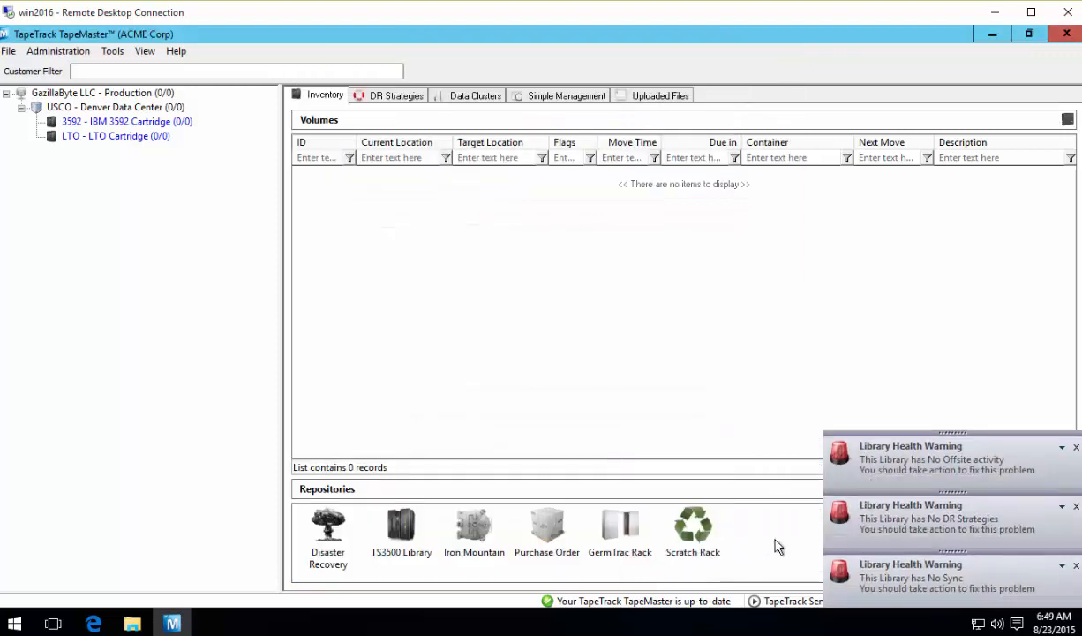
click(634, 523)
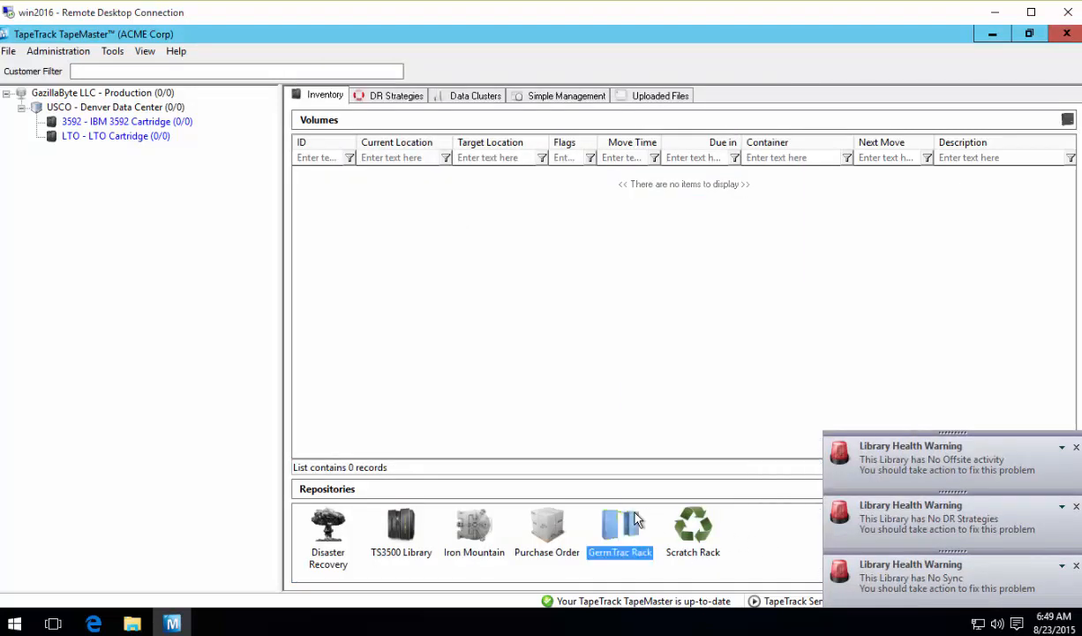
click(521, 525)
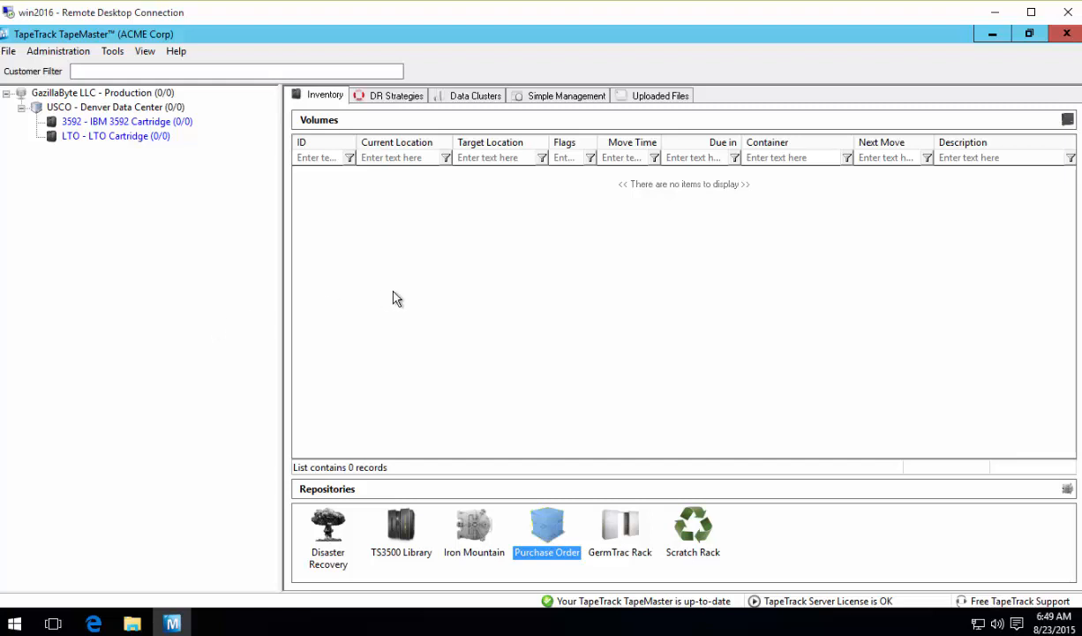
Restore the TapeMaster window to a smaller size, move it aside, and open the Documents folder in File Explorer
click(1026, 33)
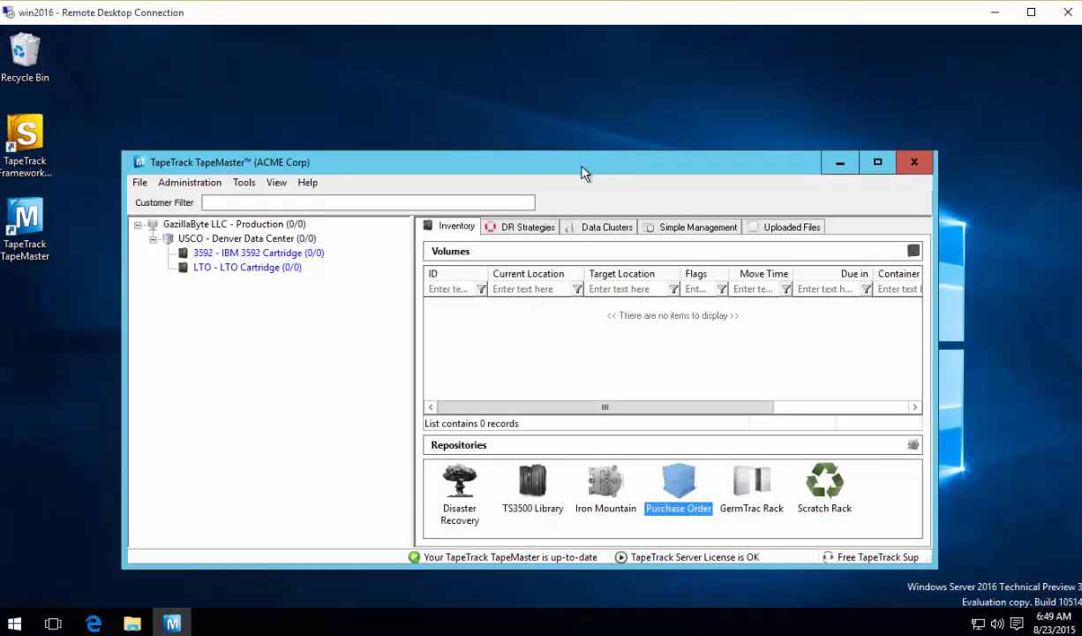
drag(586, 166, 684, 86)
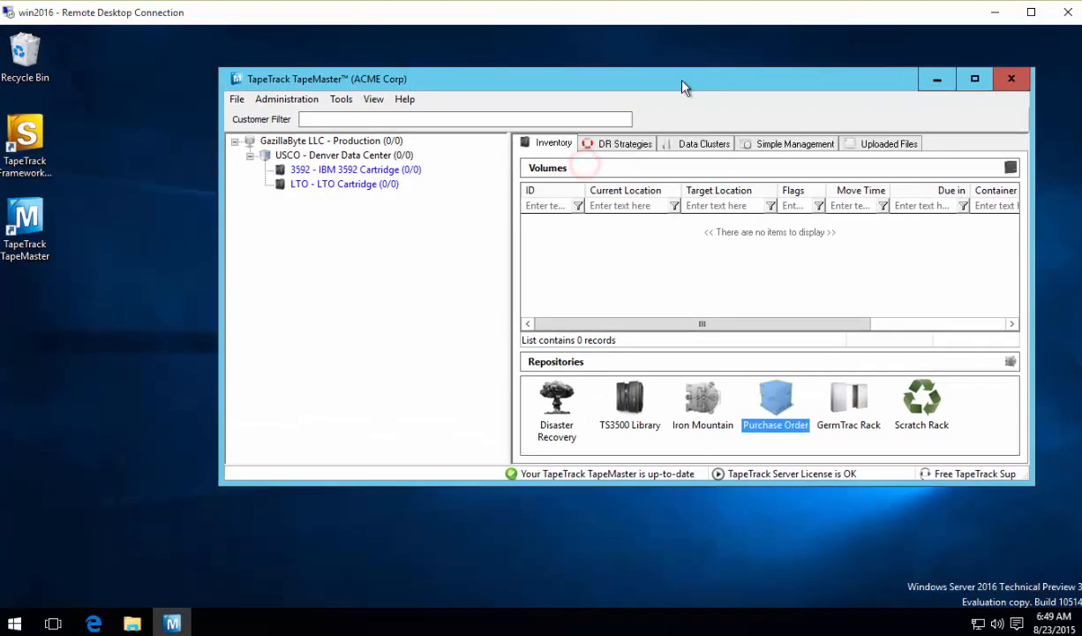
click(131, 624)
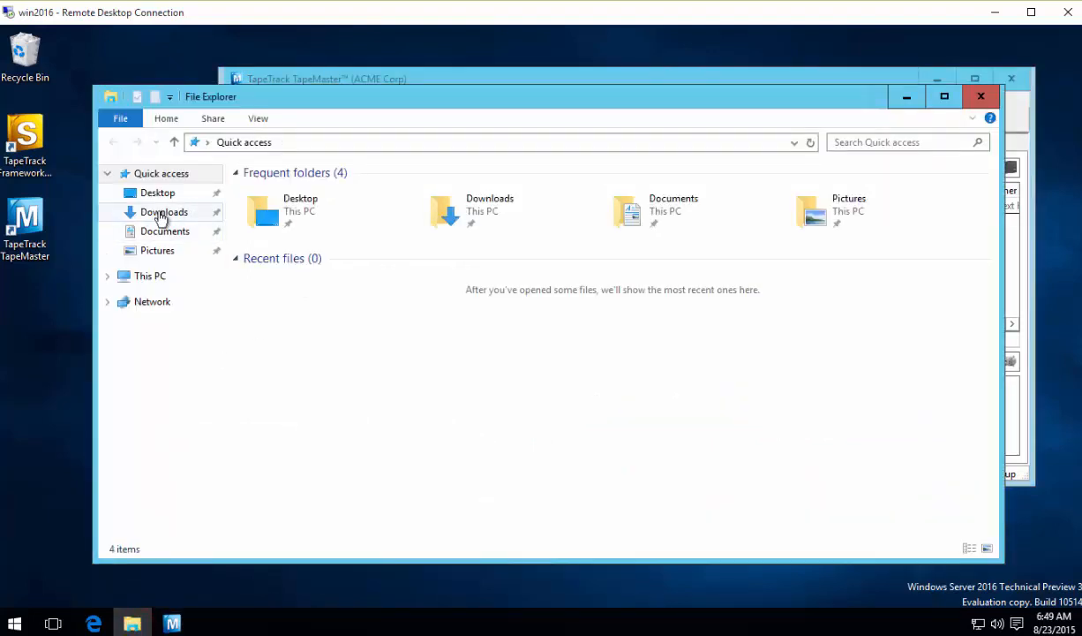
click(146, 231)
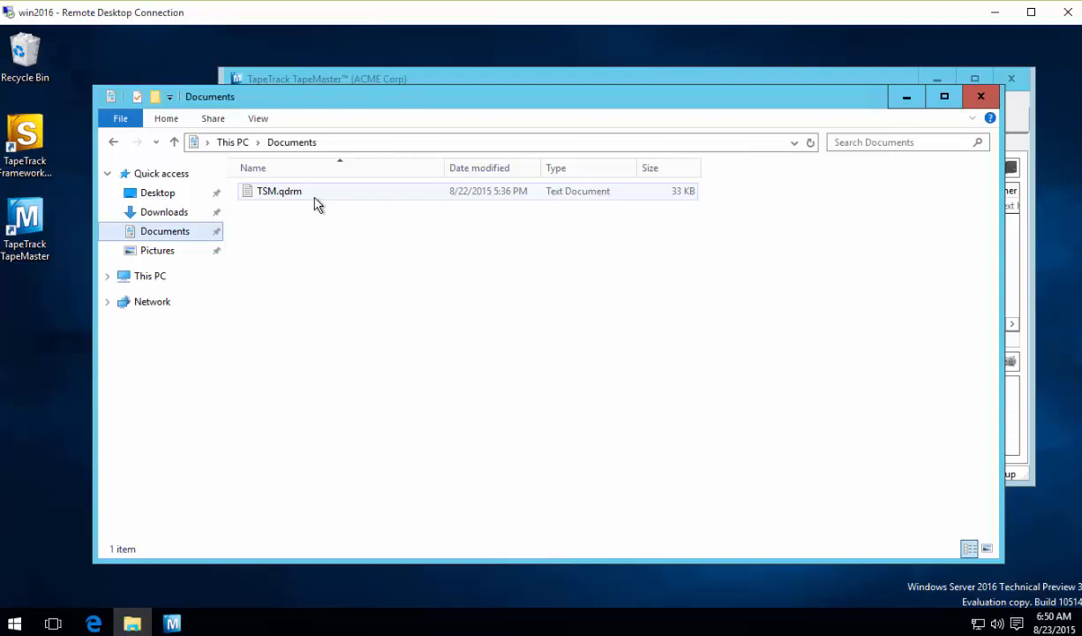
Inspect the contents of TSM.qdrm in Notepad and WordPad, closing each viewer without changes
click(276, 196)
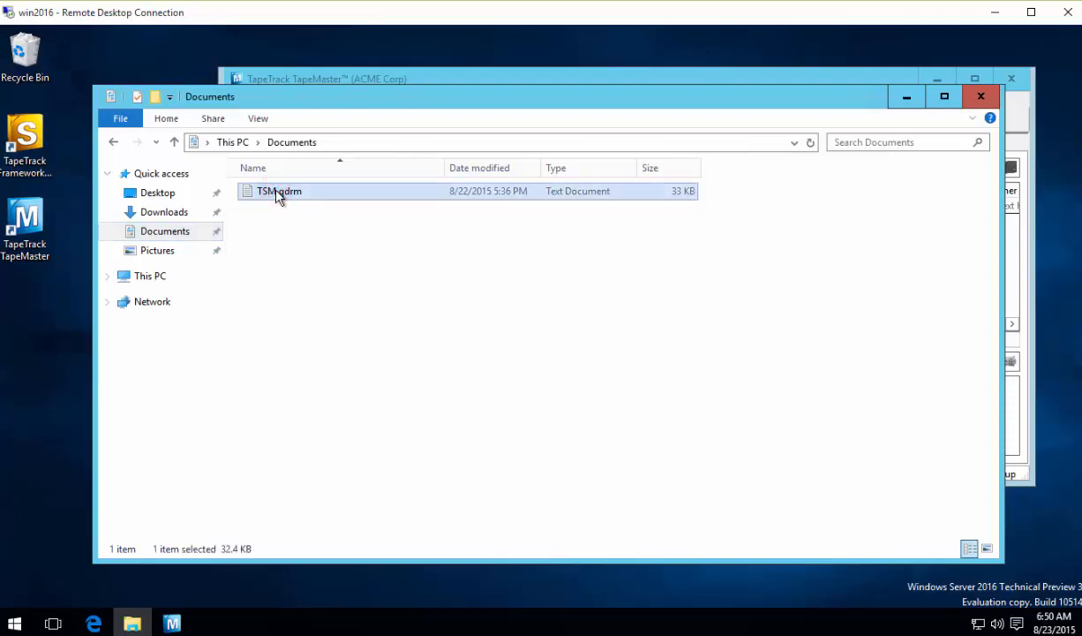
double_click(277, 196)
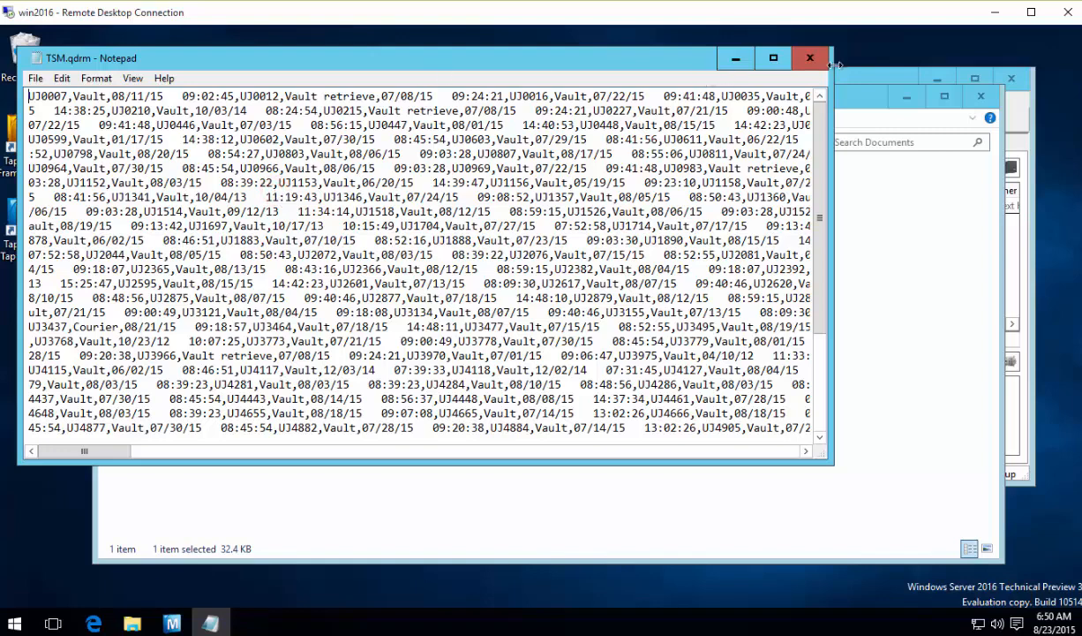
click(817, 62)
right_click(295, 194)
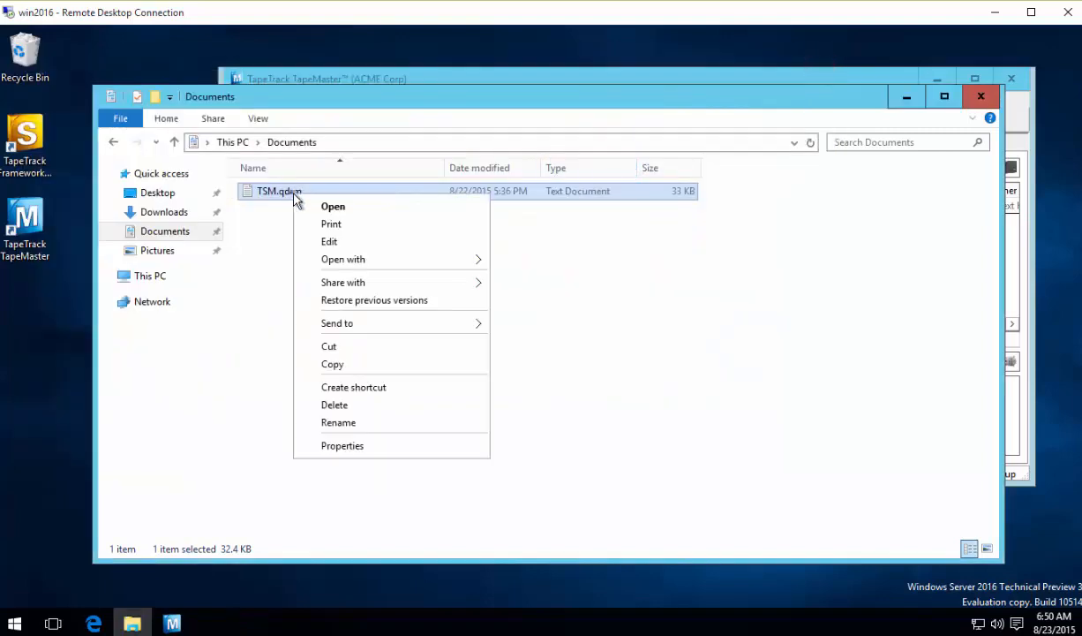
click(446, 260)
click(544, 279)
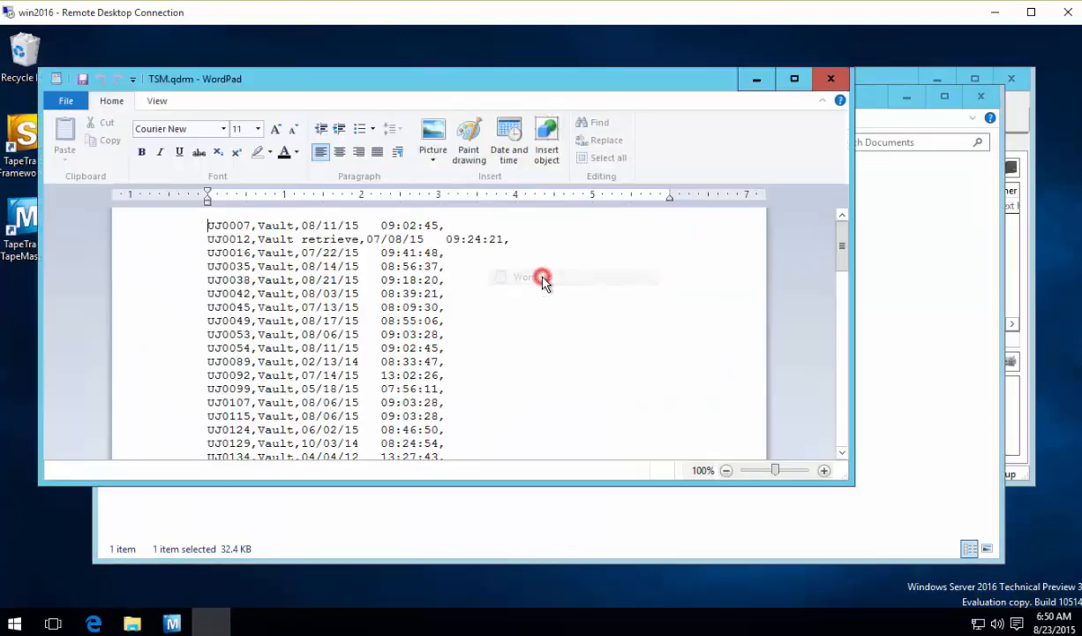
click(833, 79)
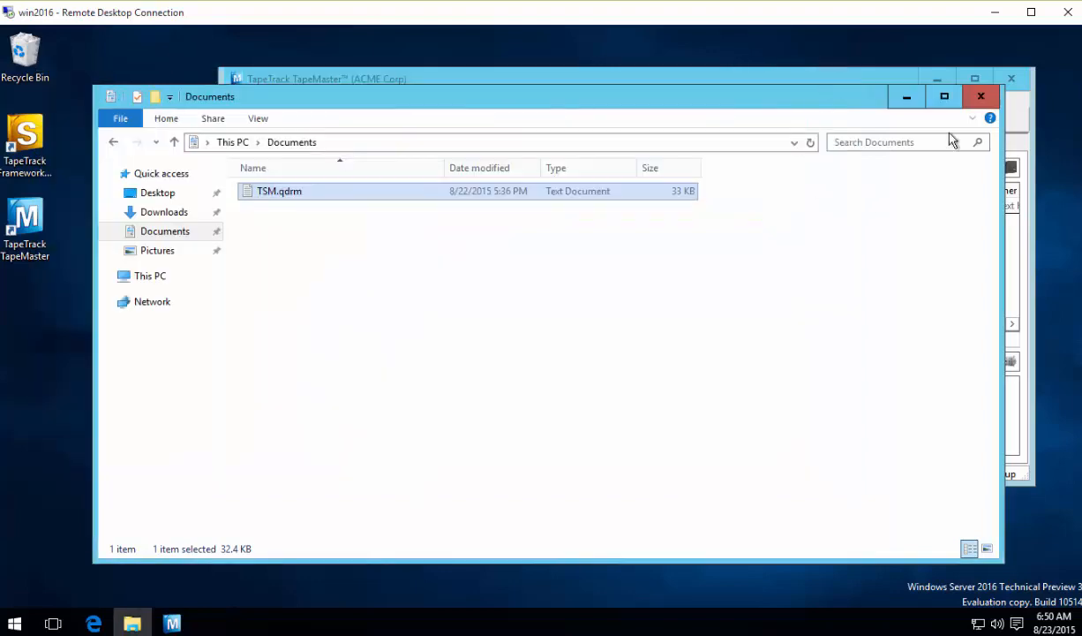
Import the TSM.qdrm file into the LTO Cartridge volume inventory, close File Explorer and maximize TapeMaster
drag(807, 103, 845, 349)
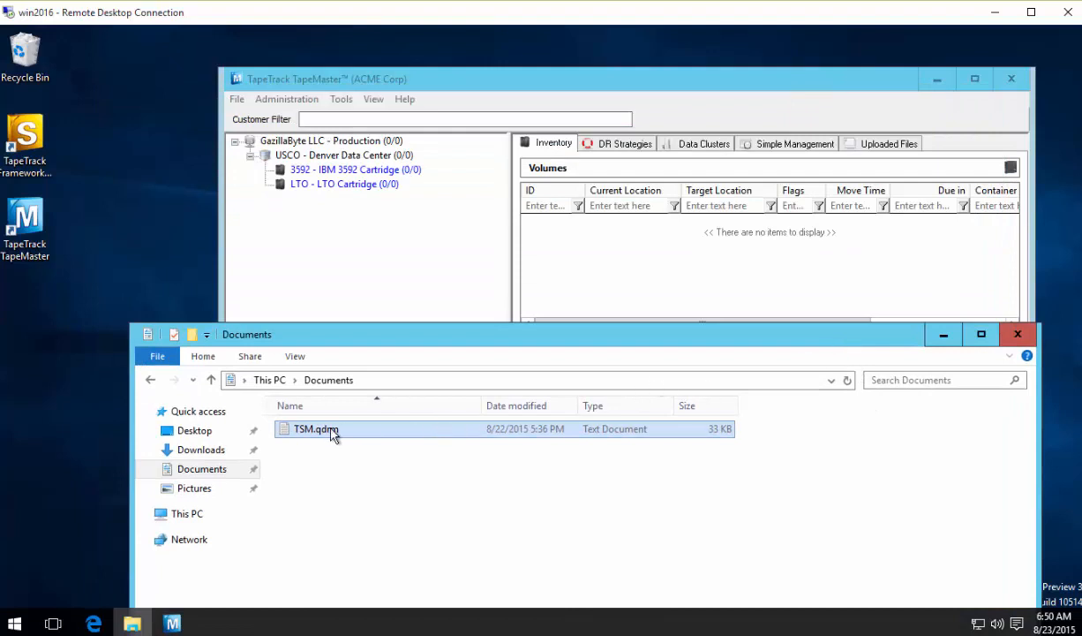
drag(329, 429, 587, 268)
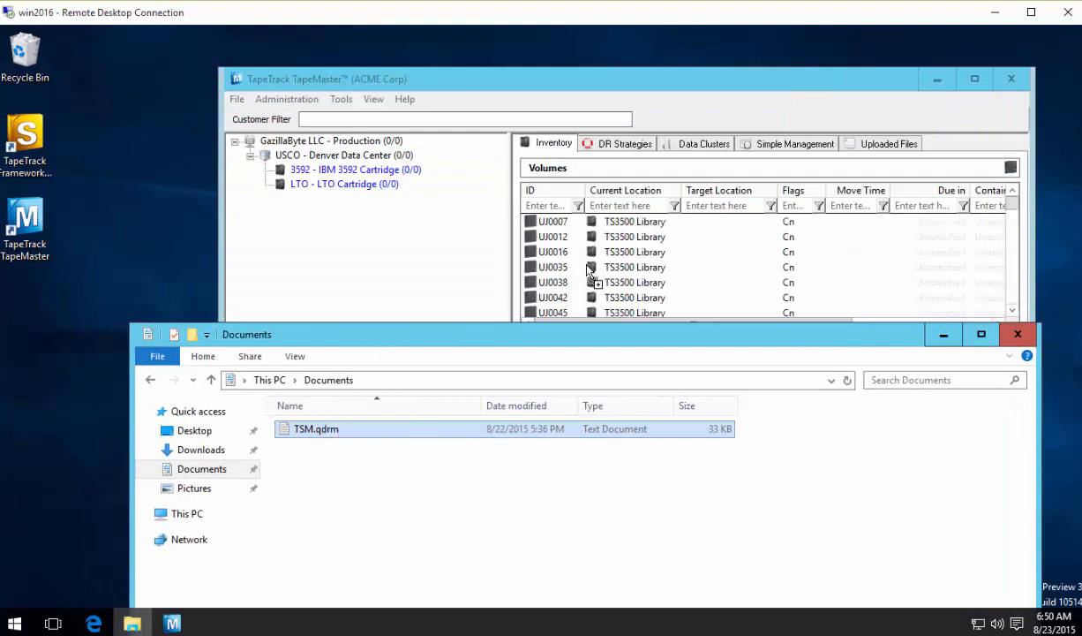
click(1018, 336)
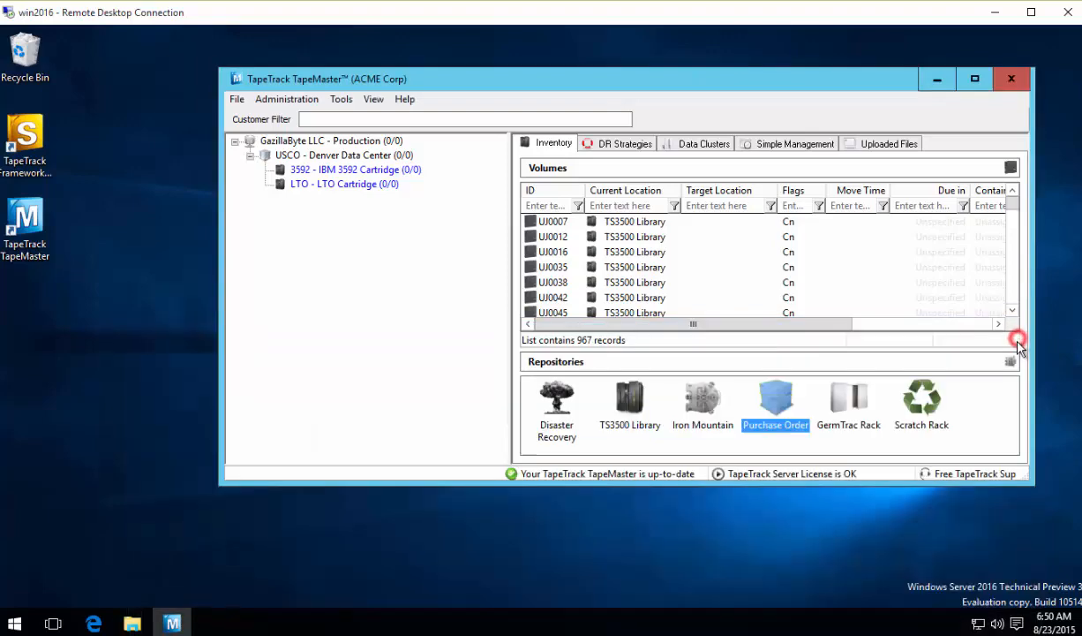
click(966, 86)
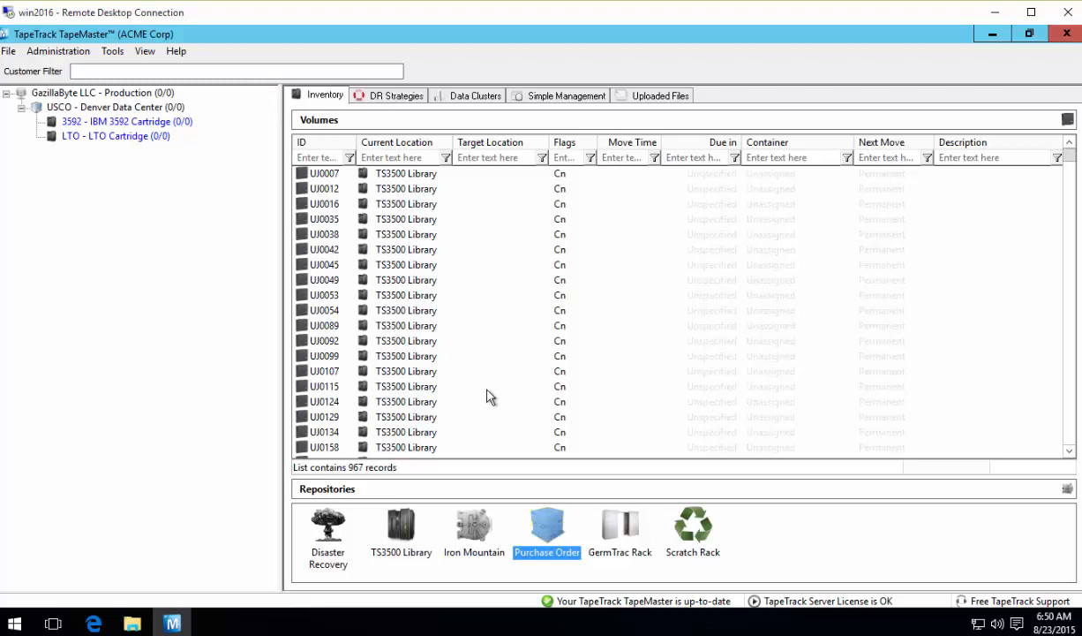
Examine volume UJ0007 and the details of its current repository
click(322, 173)
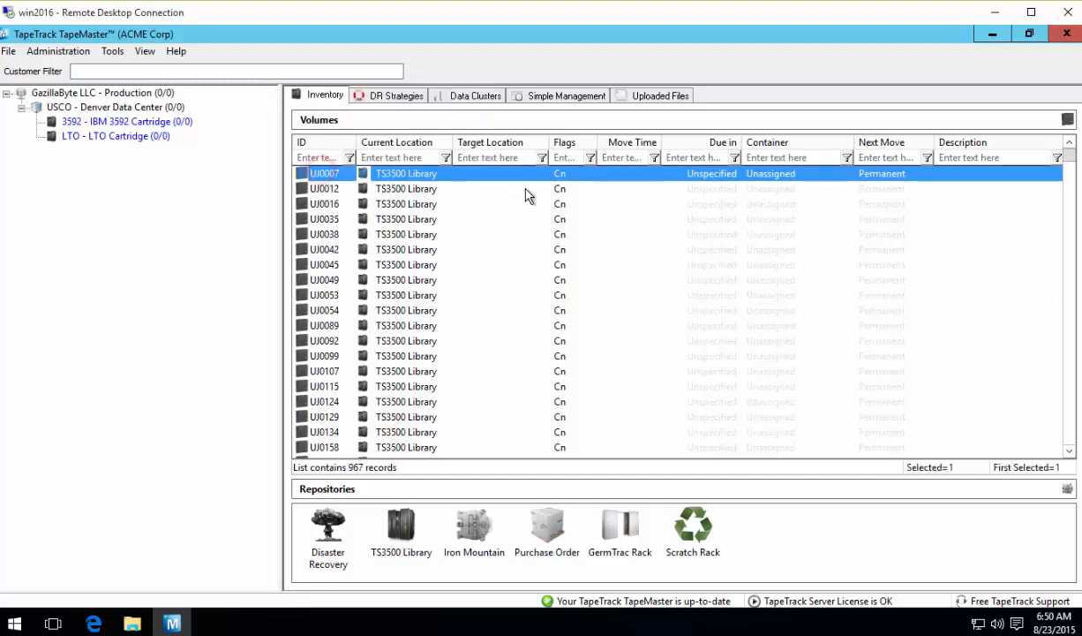
mouse_move(373, 179)
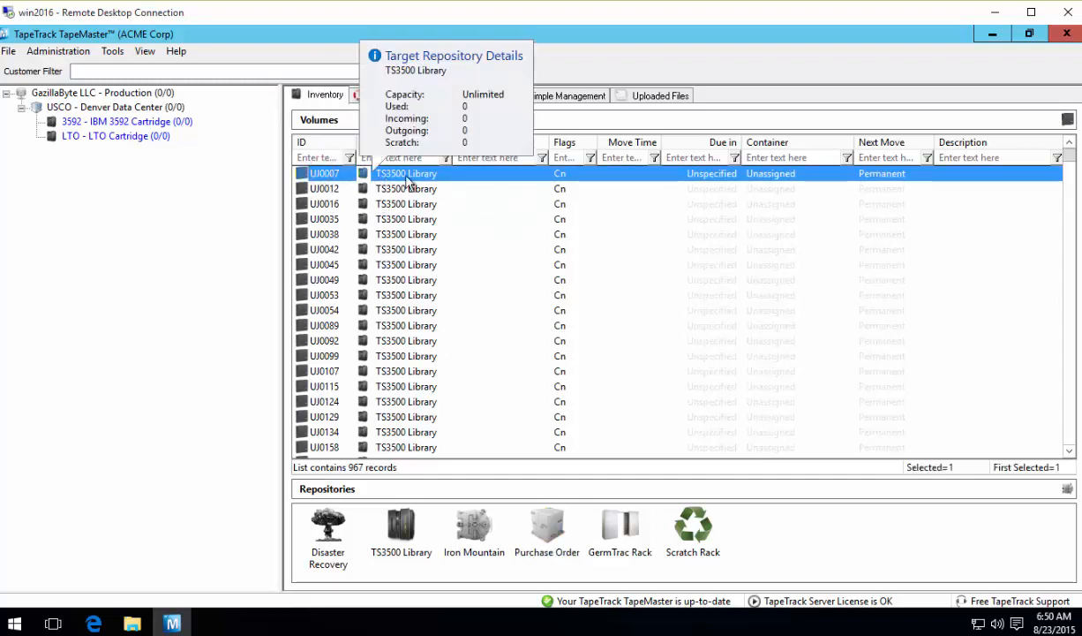
mouse_move(406, 179)
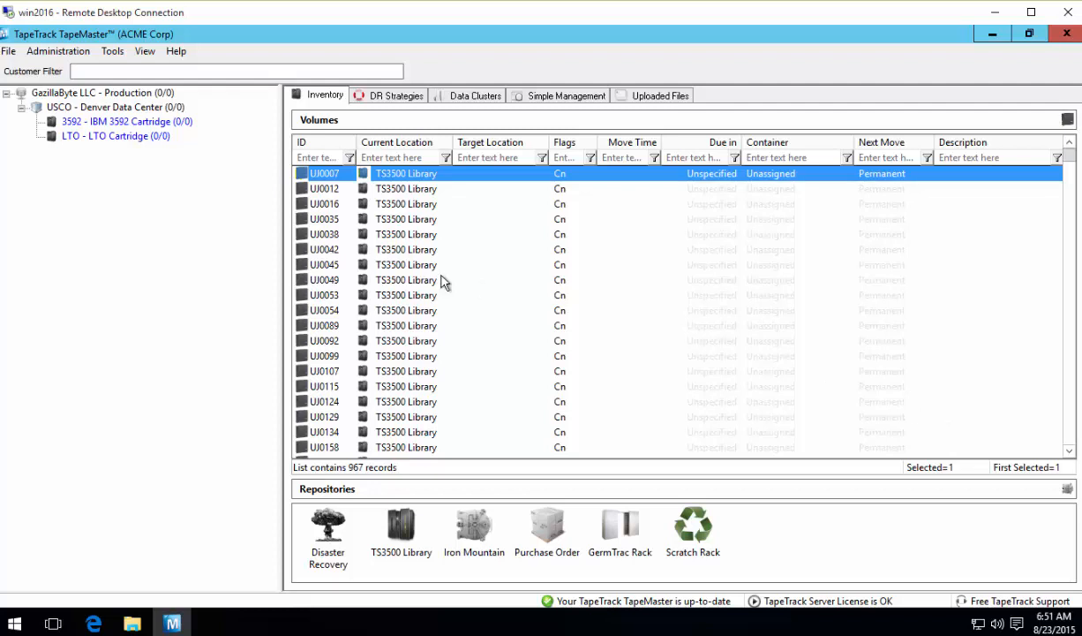
Move volumes UJ0007, UJ0035, UJ0054, UJ0099 and UJ0124 to the Iron Mountain repository
click(315, 219)
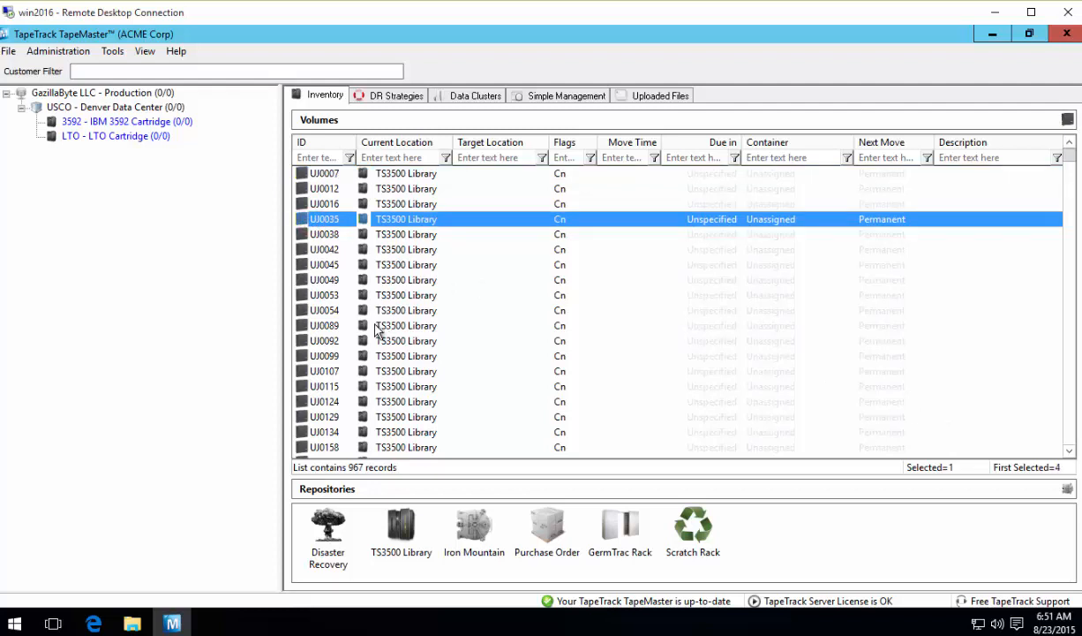
ctrl+click(318, 310)
ctrl+click(318, 356)
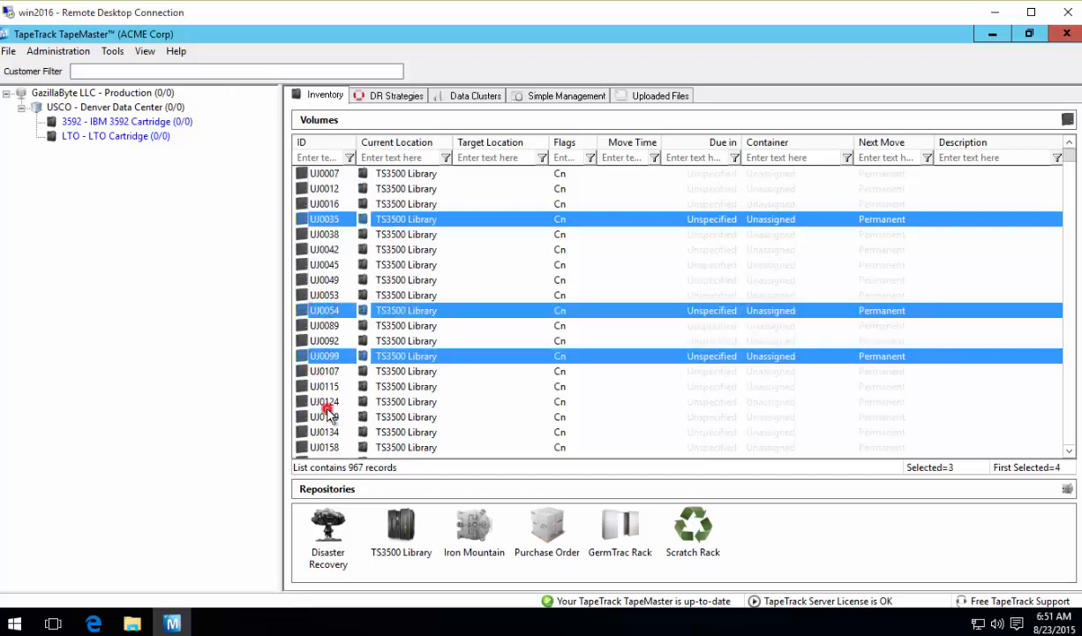
ctrl+click(317, 402)
ctrl+click(318, 173)
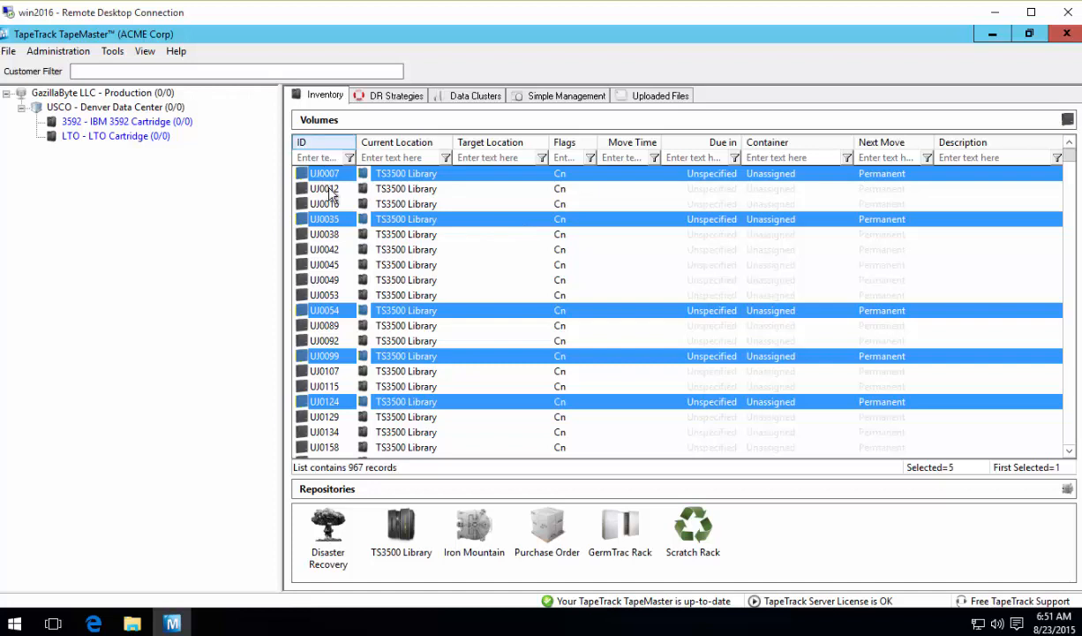
click(324, 173)
drag(331, 193, 468, 535)
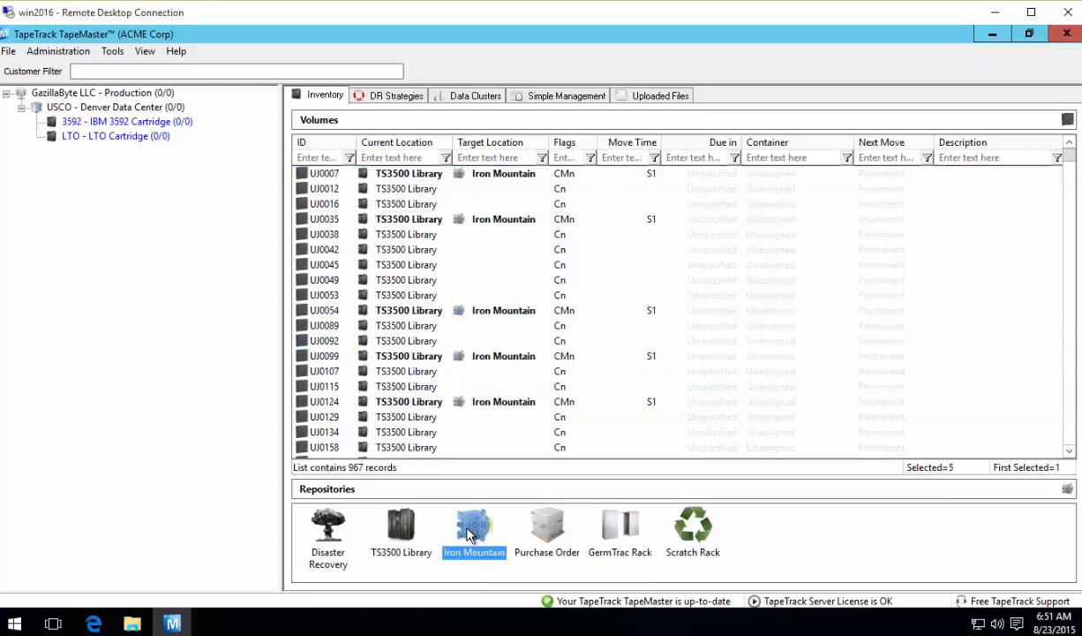
Expand the USCO - Denver Data Center customer and examine its media type counts and the volumes' move times
click(159, 227)
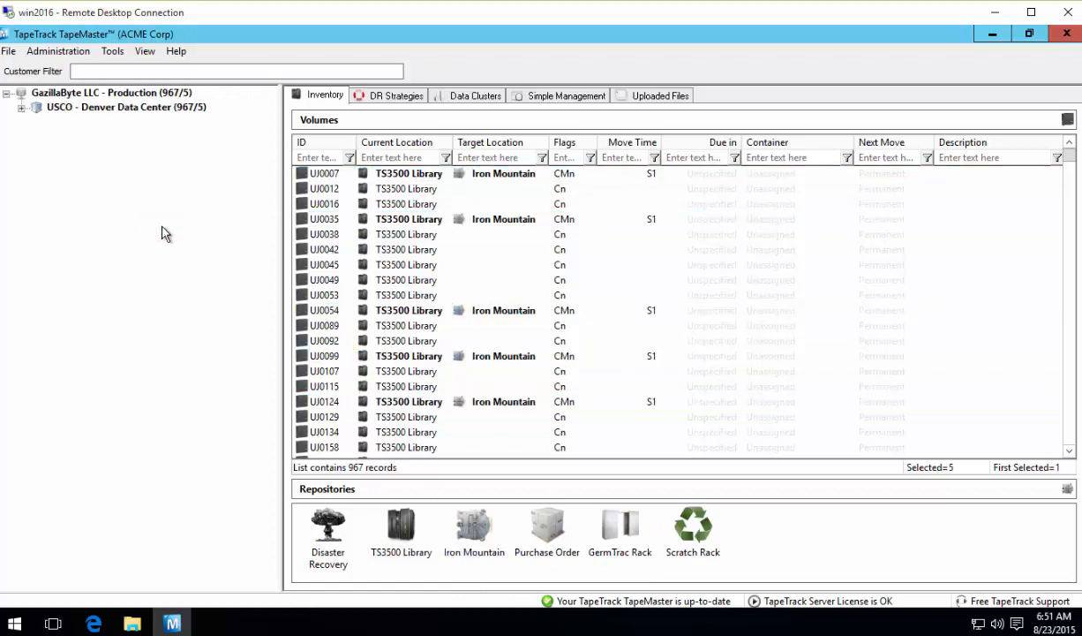
click(20, 108)
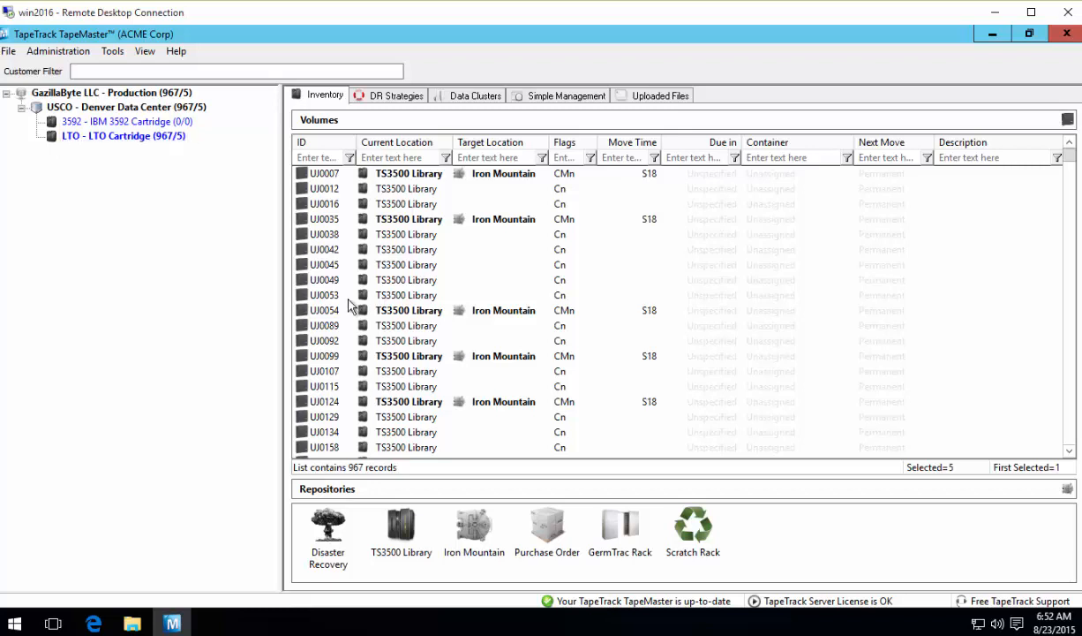
mouse_move(650, 188)
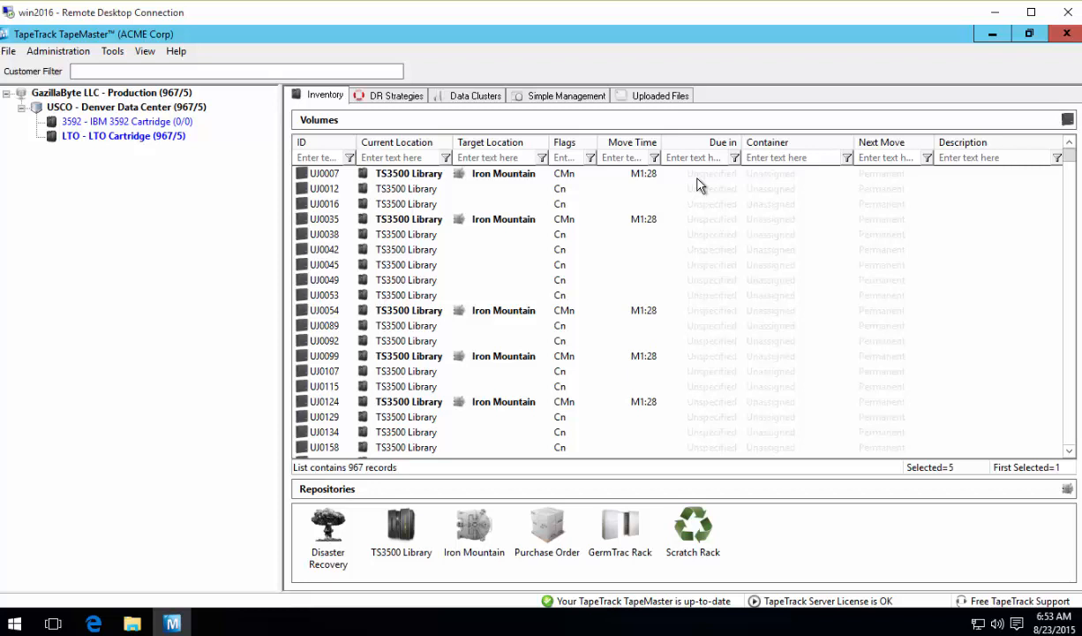
Set the Iron Mountain repository's late threshold to 600 minutes and save it
click(472, 533)
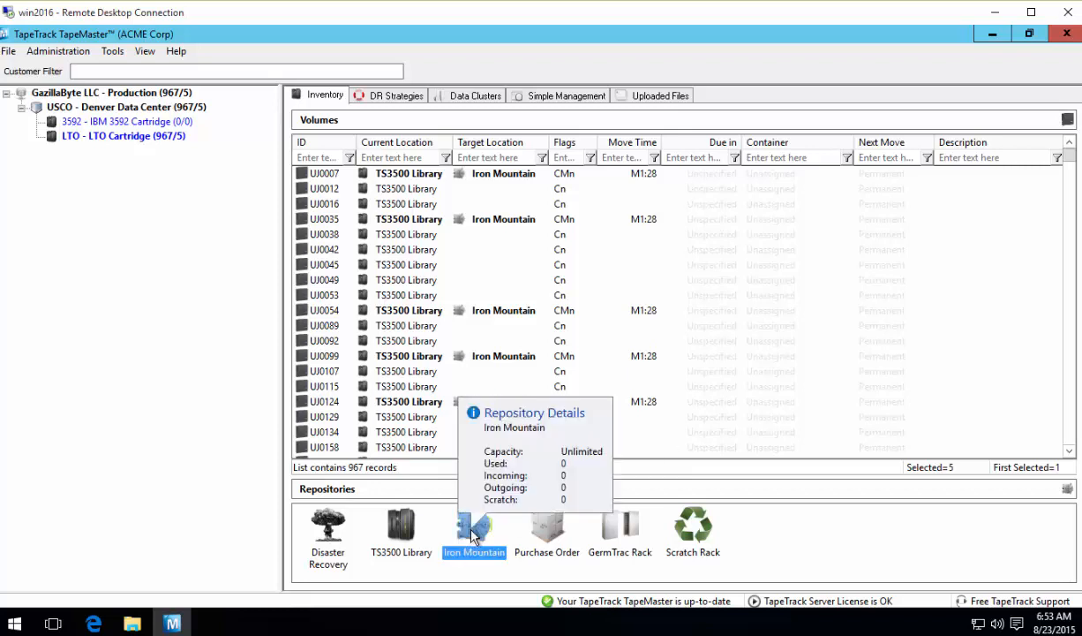
double_click(472, 533)
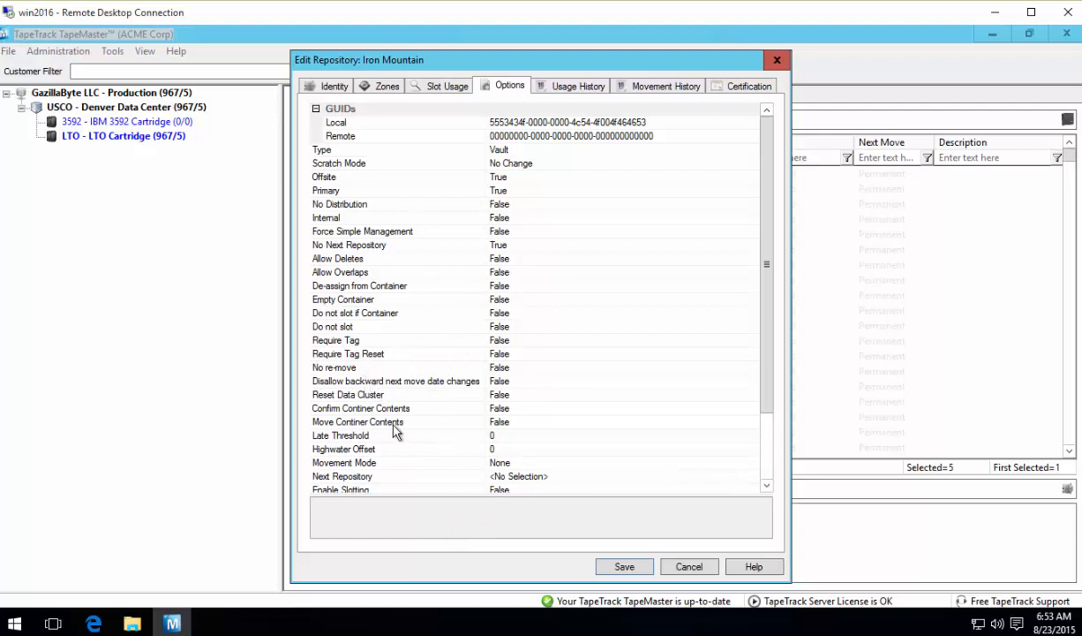
click(360, 436)
click(524, 432)
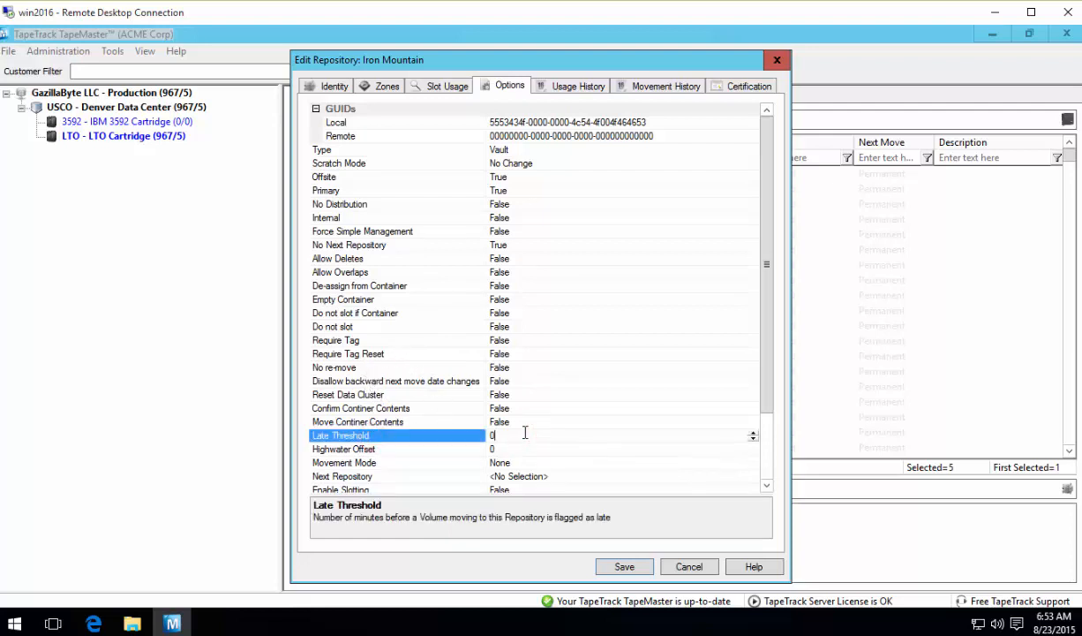
key(BackSpace)
text(600)
key(Return)
click(620, 566)
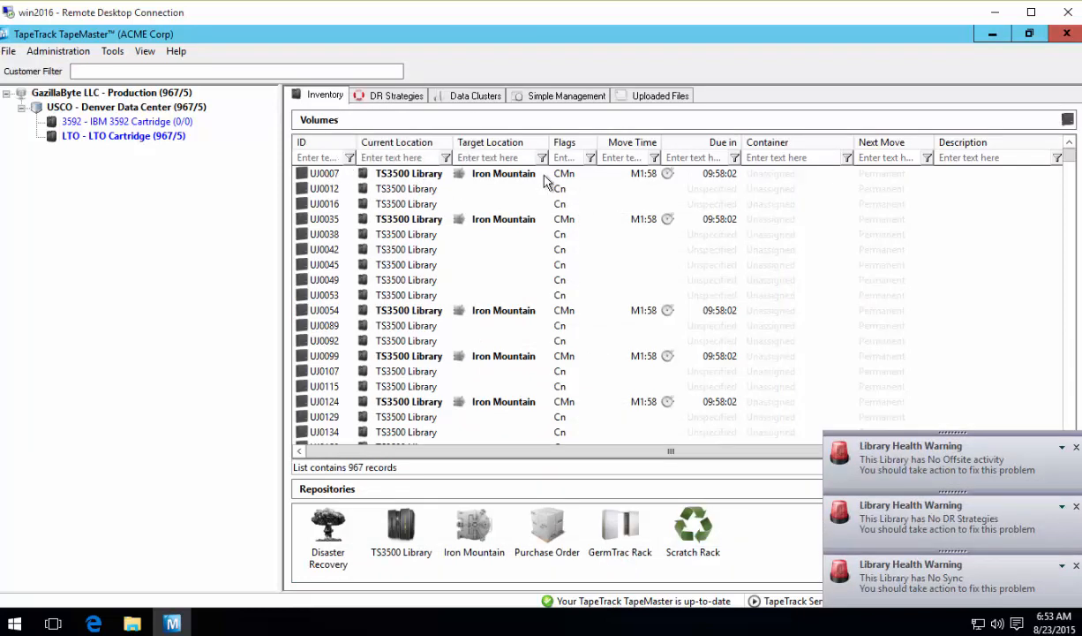
Set the Iron Mountain repository's late threshold to 3 minutes and save it
mouse_move(664, 188)
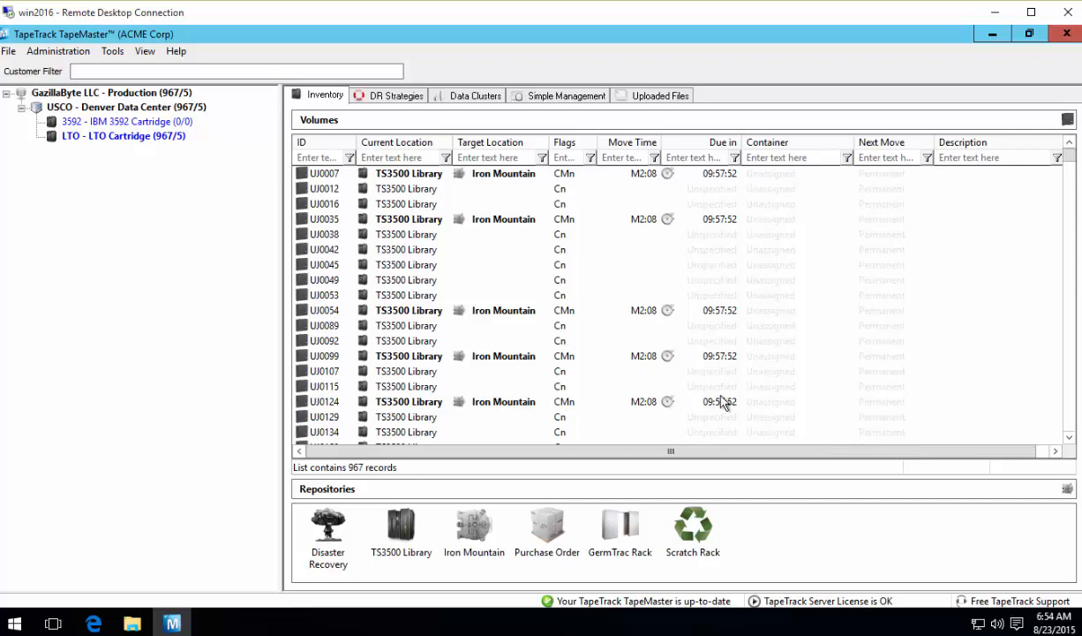
click(468, 532)
double_click(468, 532)
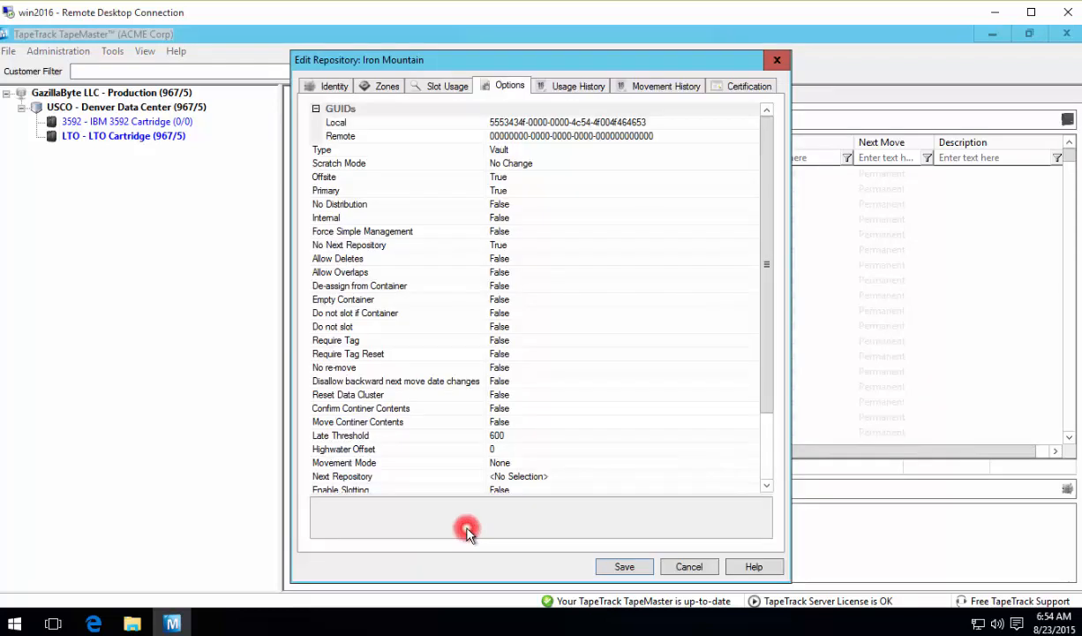
click(522, 436)
click(522, 436)
text(3)
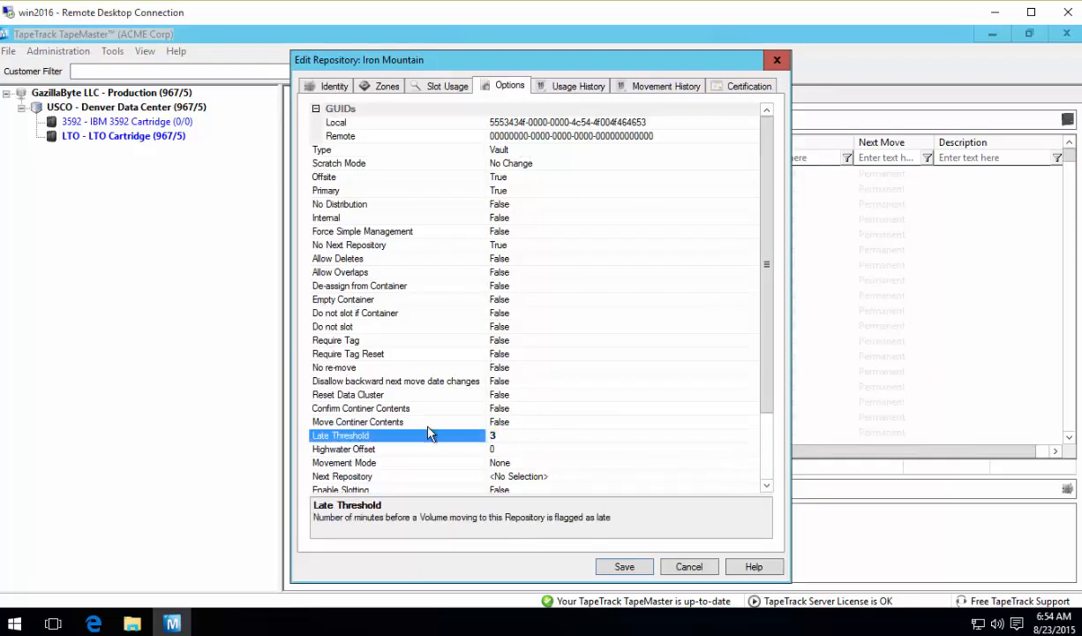
click(624, 565)
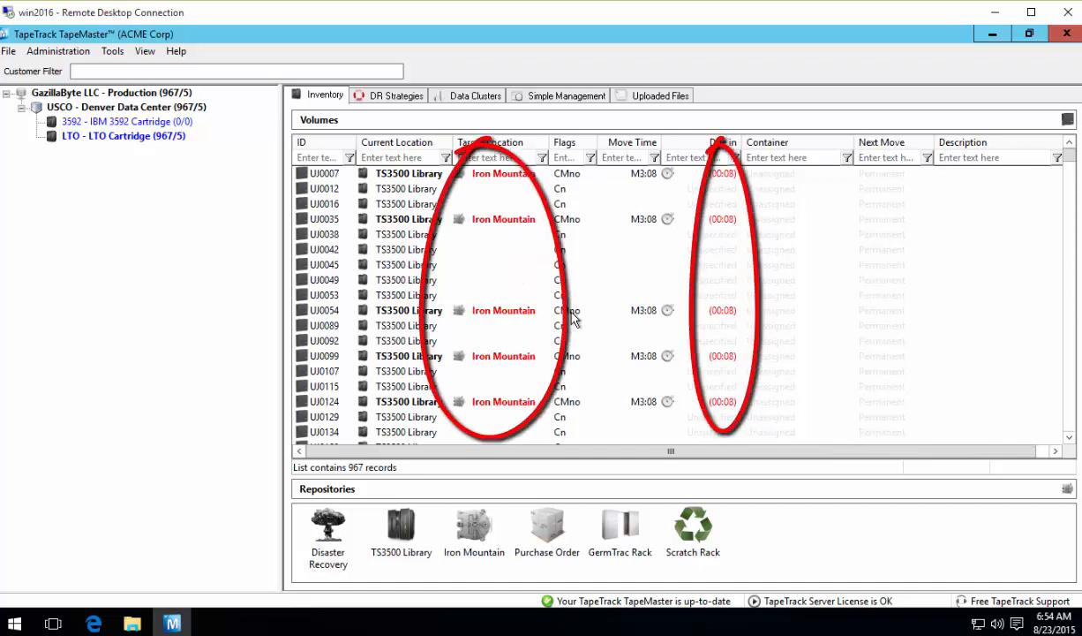
Examine the history of volume UJ0007 and the details of its Added entry, then close the volume without saving
mouse_move(573, 315)
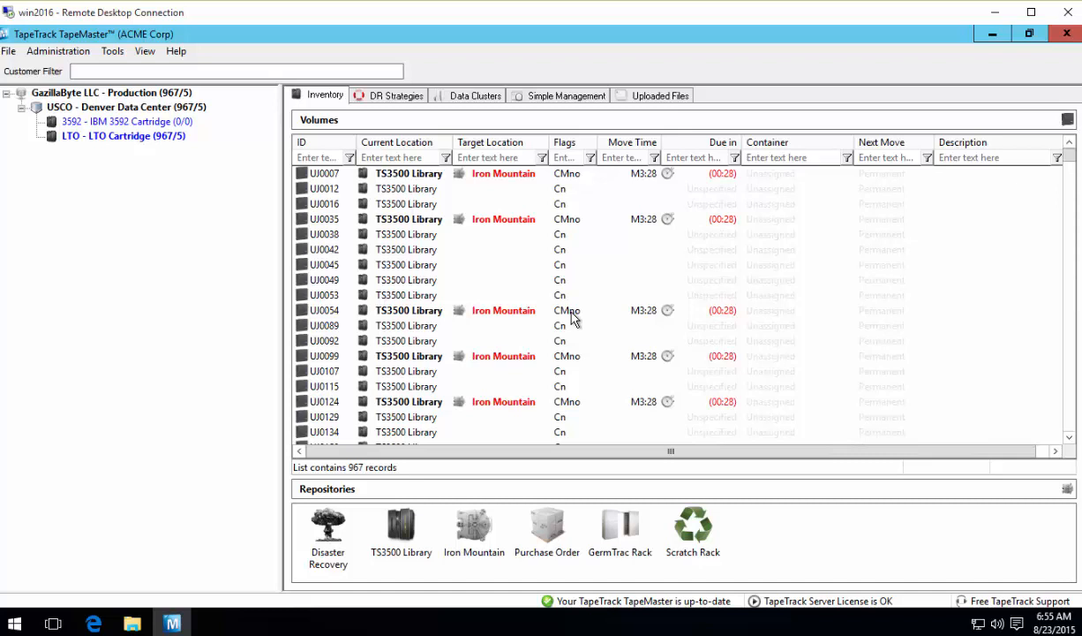
double_click(318, 172)
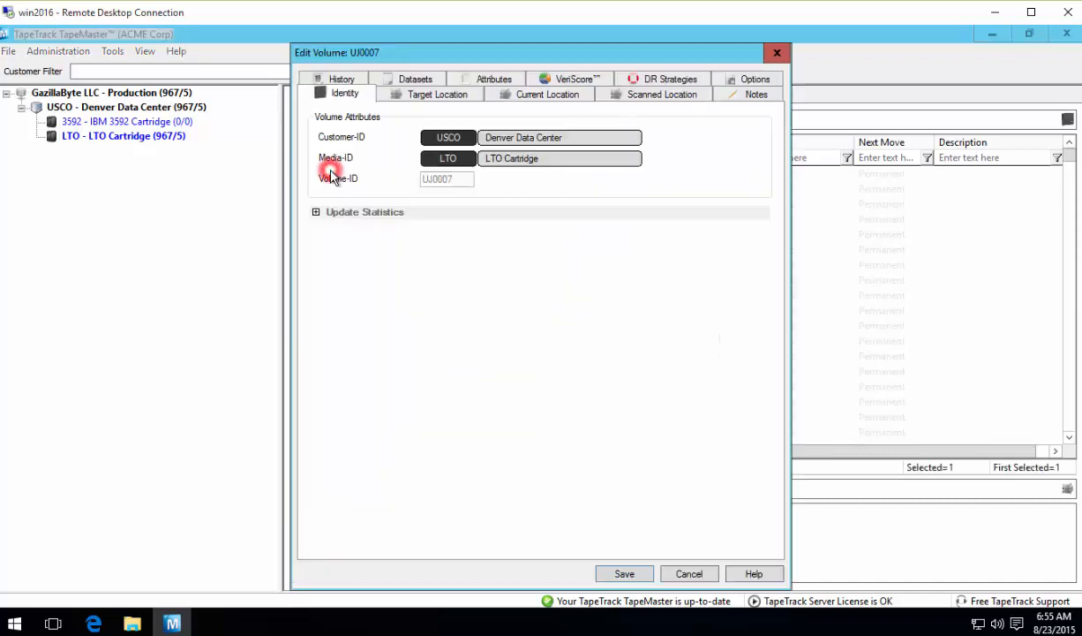
click(329, 78)
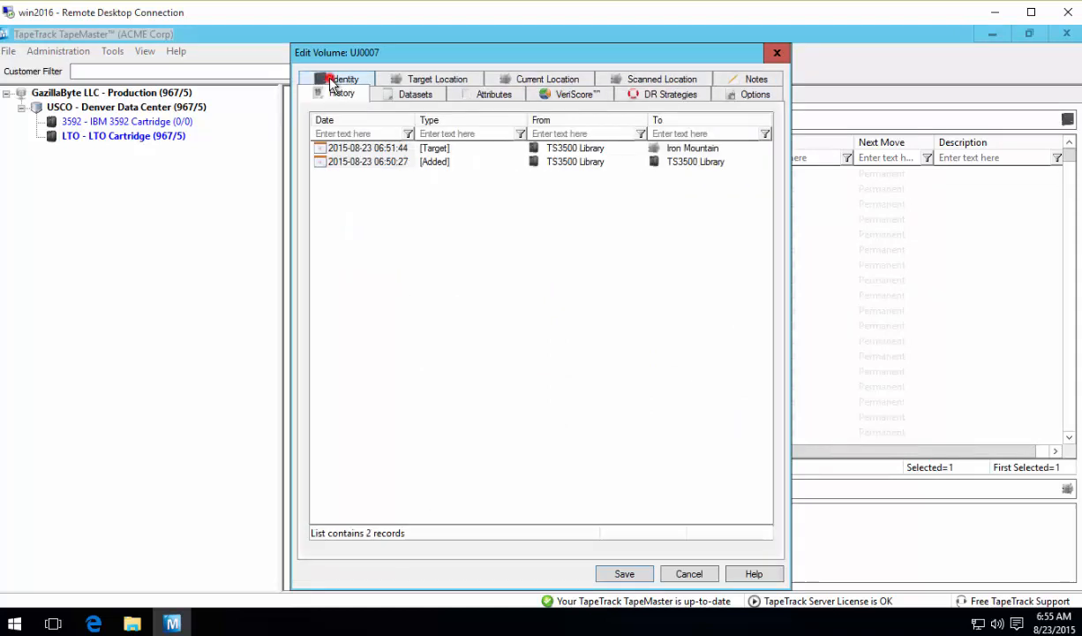
click(380, 165)
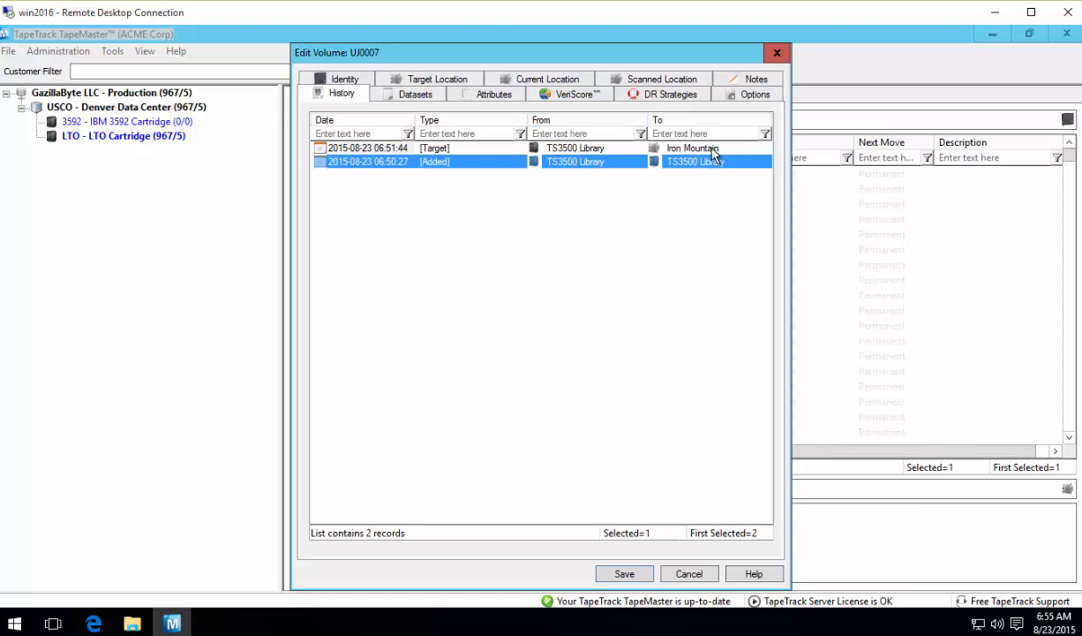
double_click(361, 164)
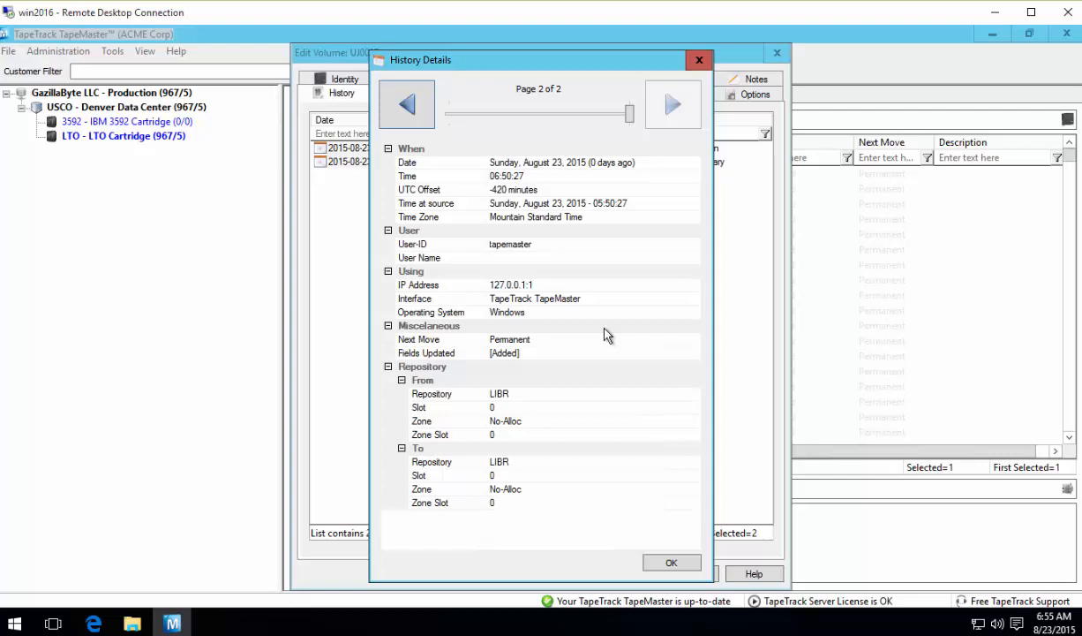
click(675, 562)
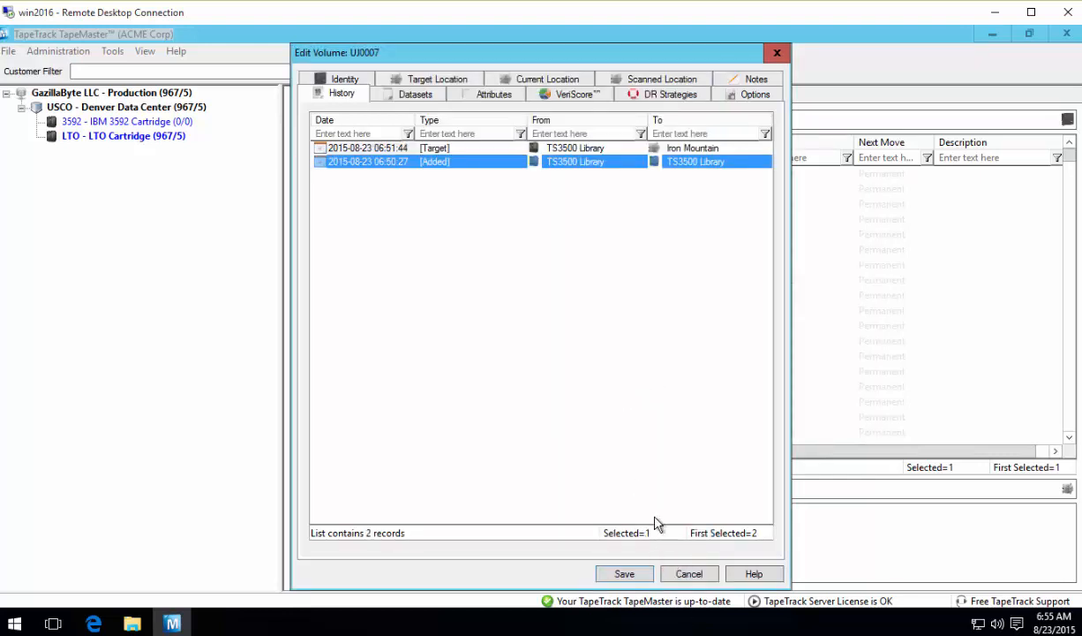
click(690, 574)
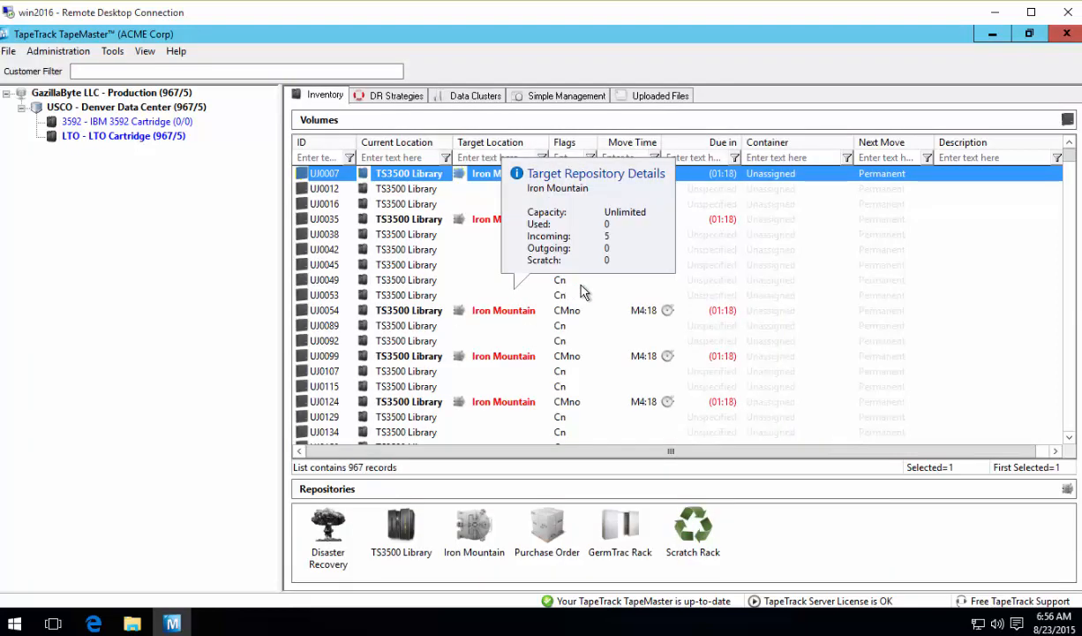
Examine the volumes' flag and move time details, then view their locations in History Rewind and close it
mouse_move(582, 292)
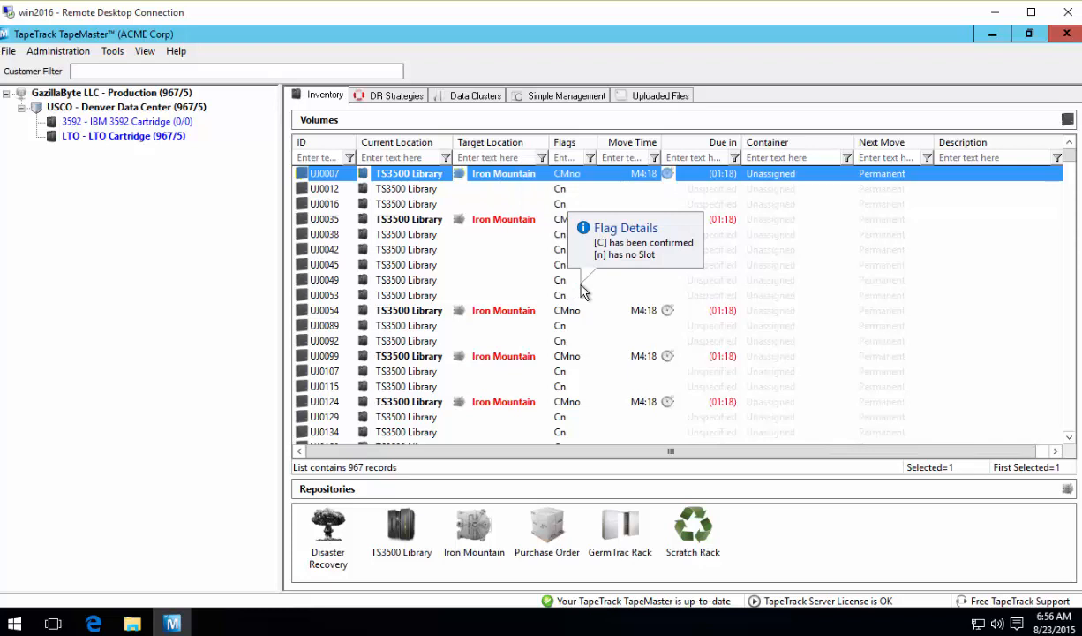
mouse_move(620, 320)
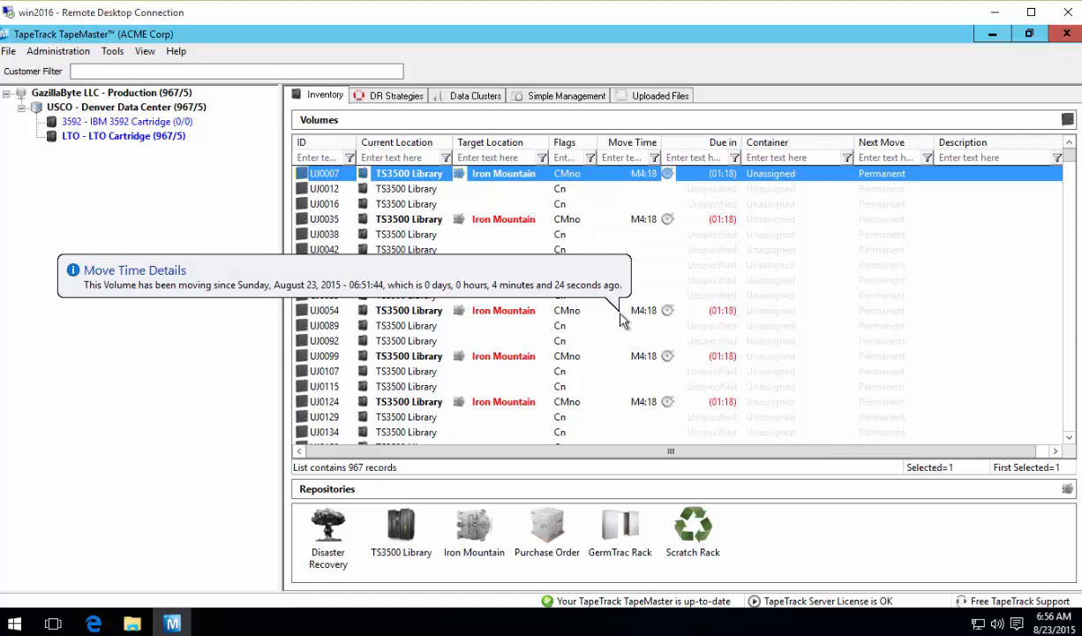
right_click(378, 219)
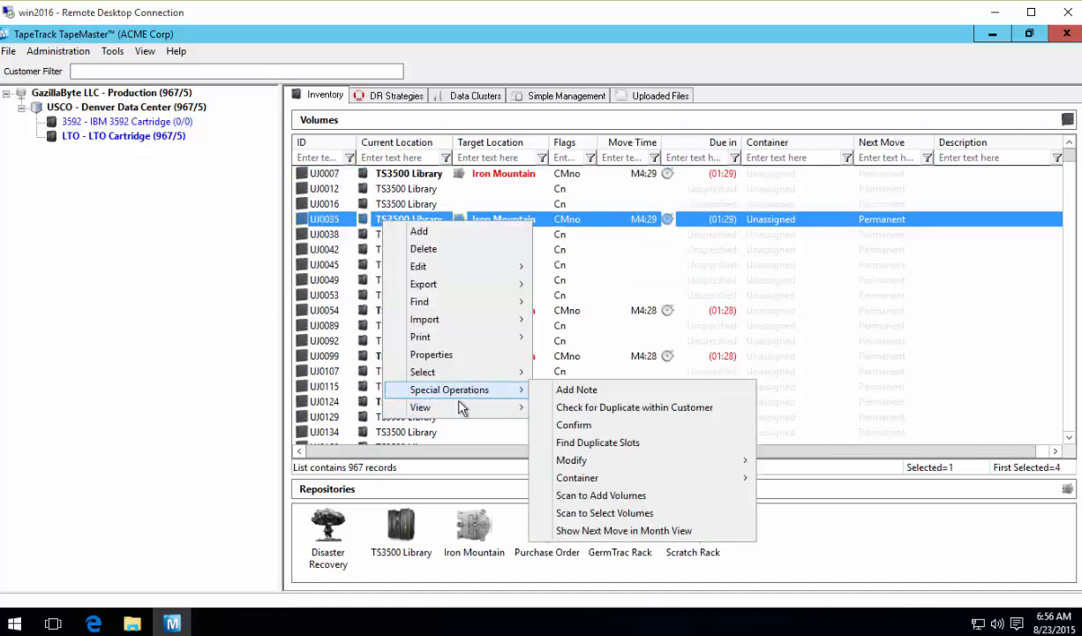
click(450, 408)
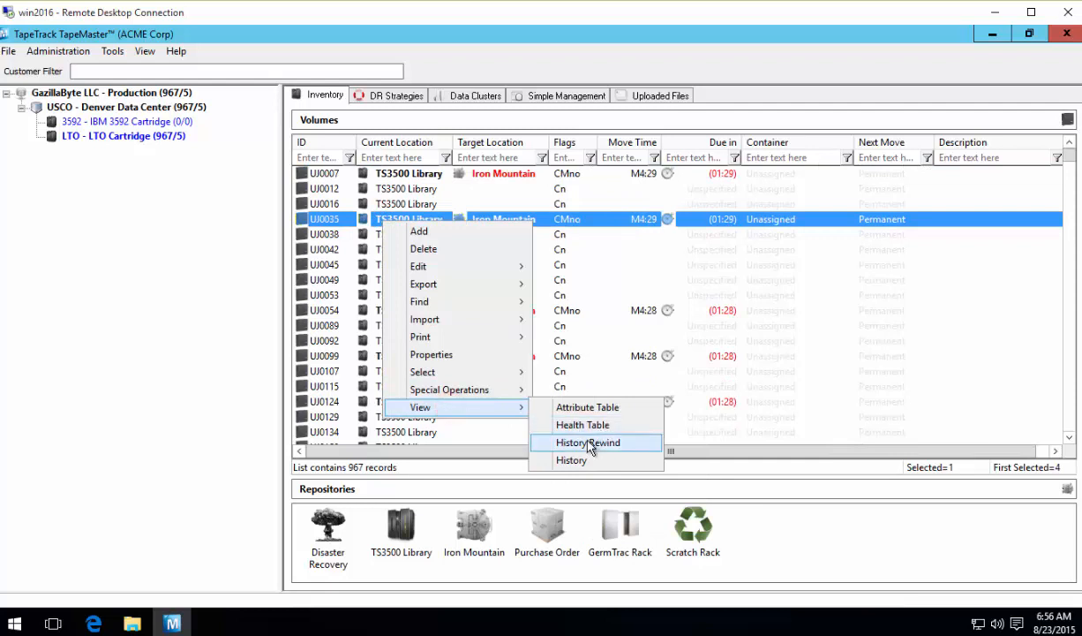
click(587, 441)
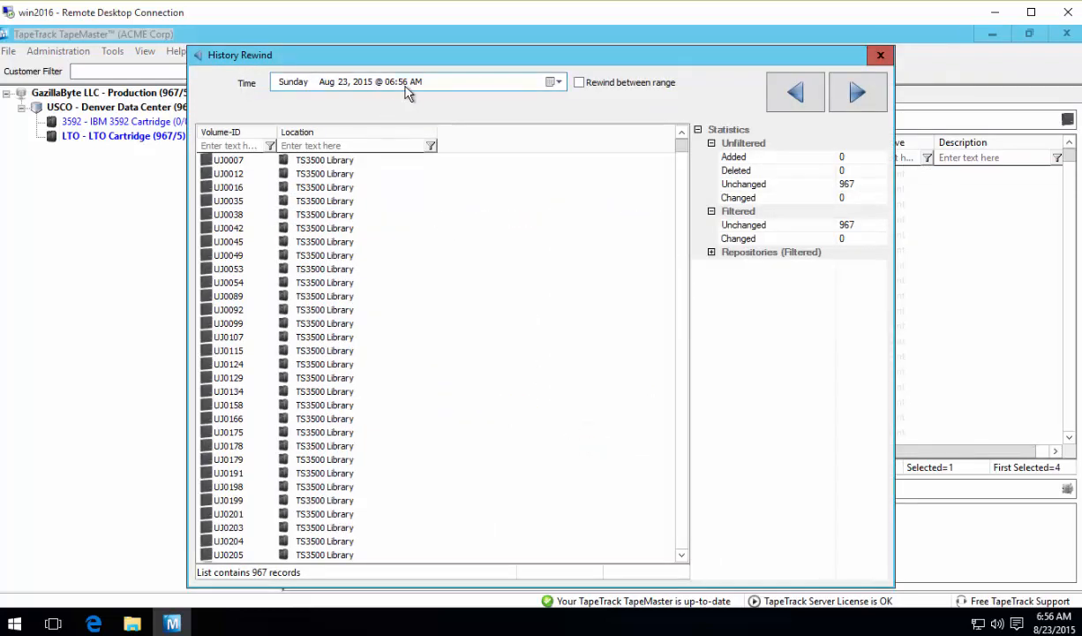
click(255, 445)
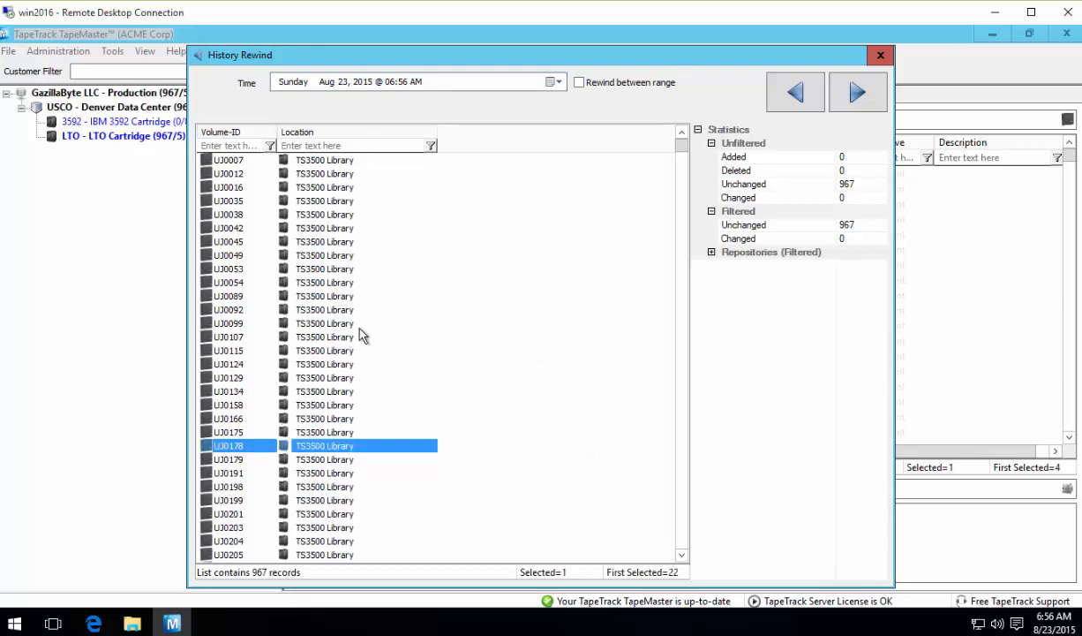
click(880, 55)
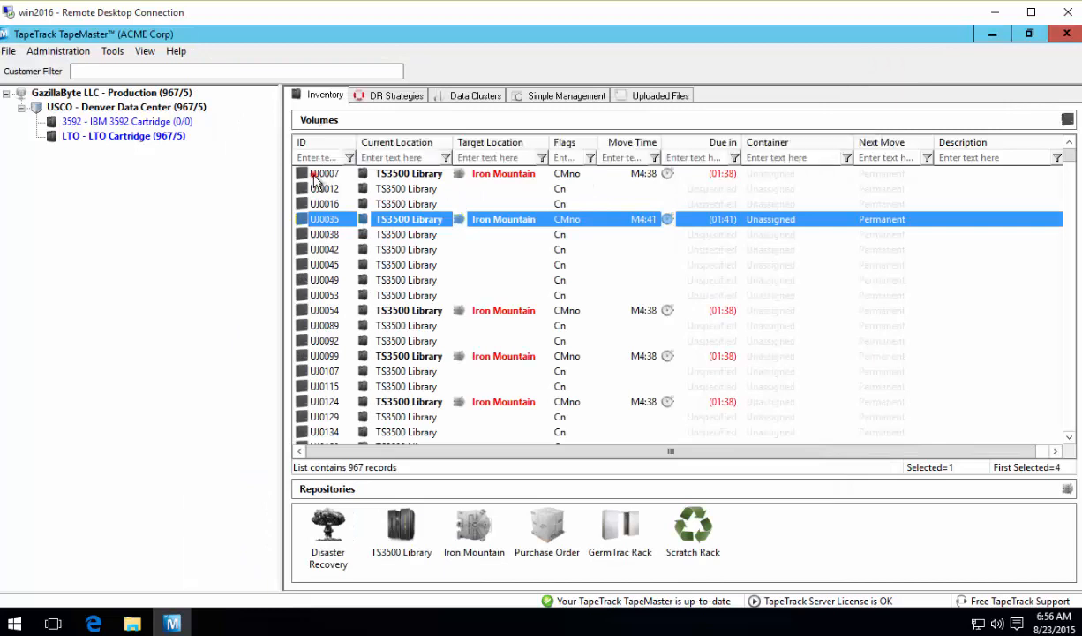
Confirm the move of volume UJ0007 to Iron Mountain
click(314, 176)
right_click(314, 177)
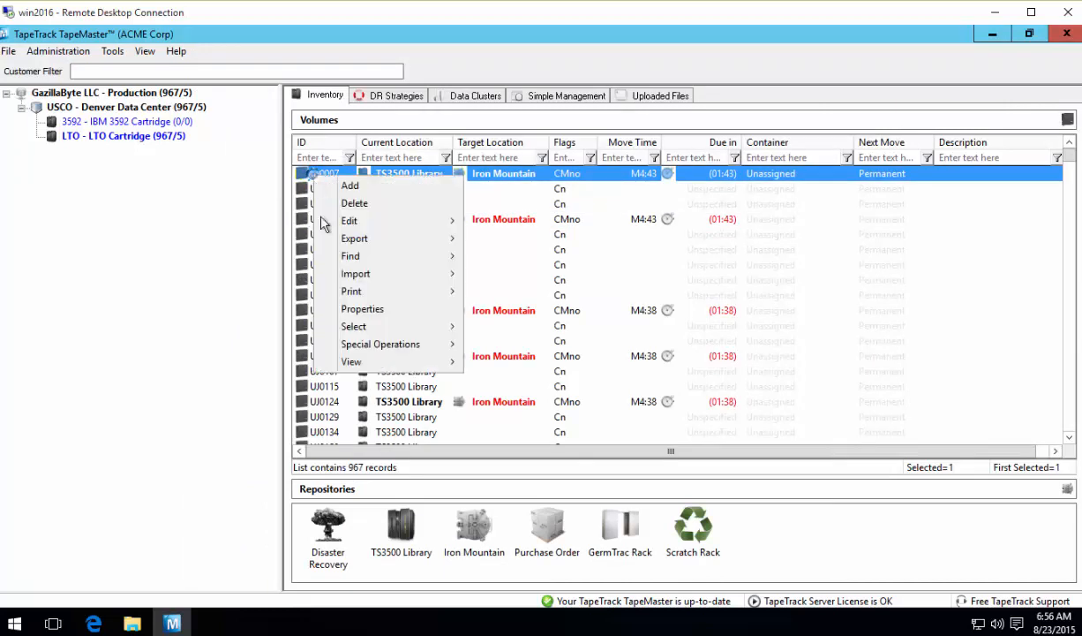
click(352, 344)
click(510, 383)
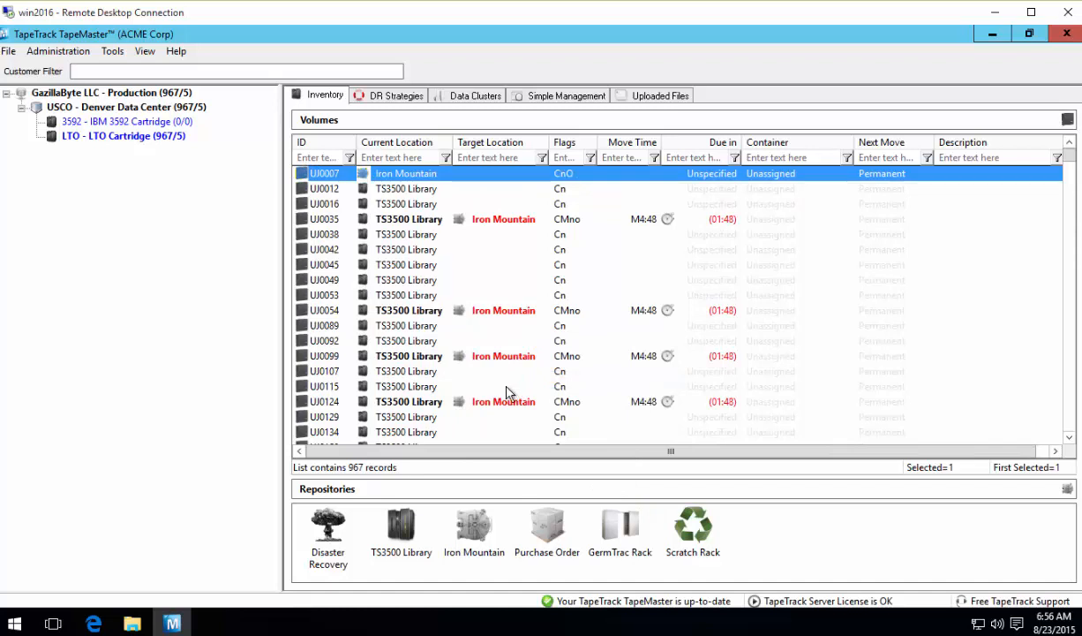
Open History Rewind again and examine the location of volume UJ0007 and the other volumes in the list
click(370, 204)
right_click(371, 206)
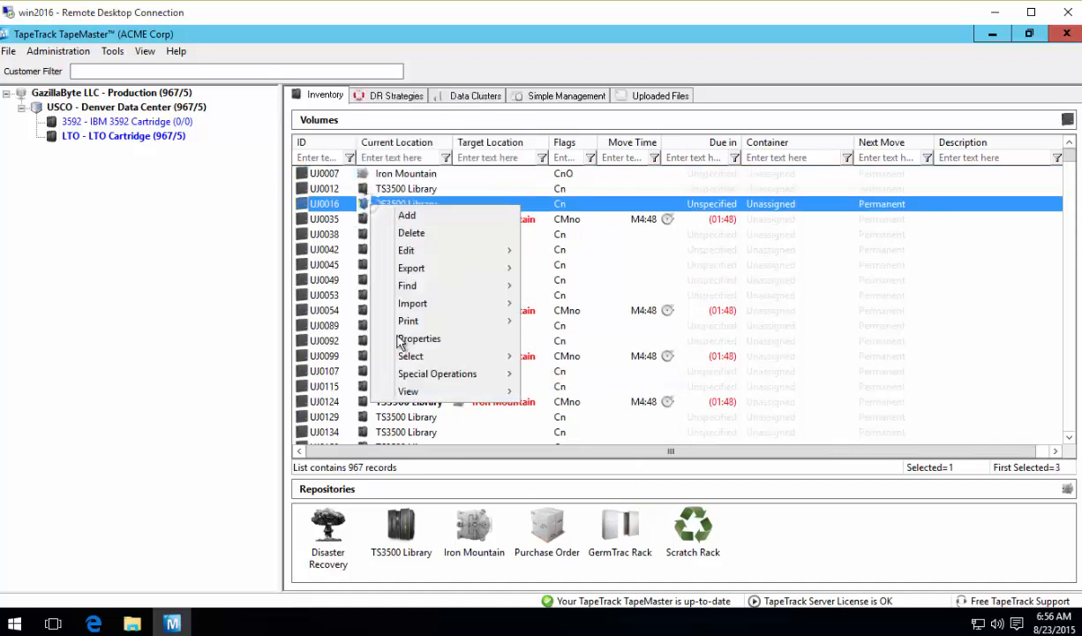
mouse_move(408, 391)
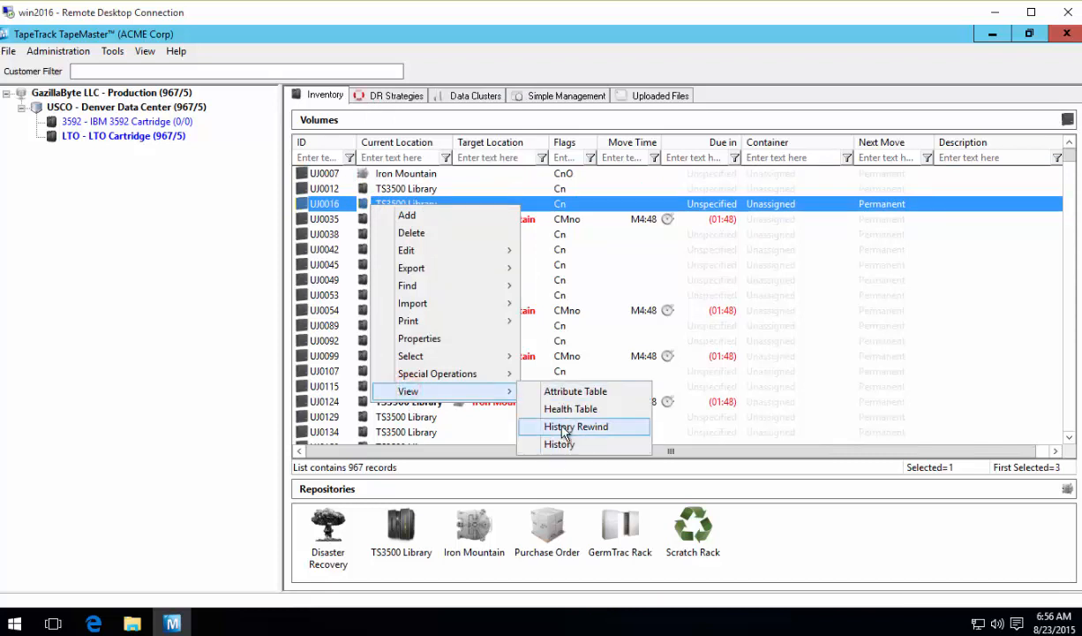
click(564, 427)
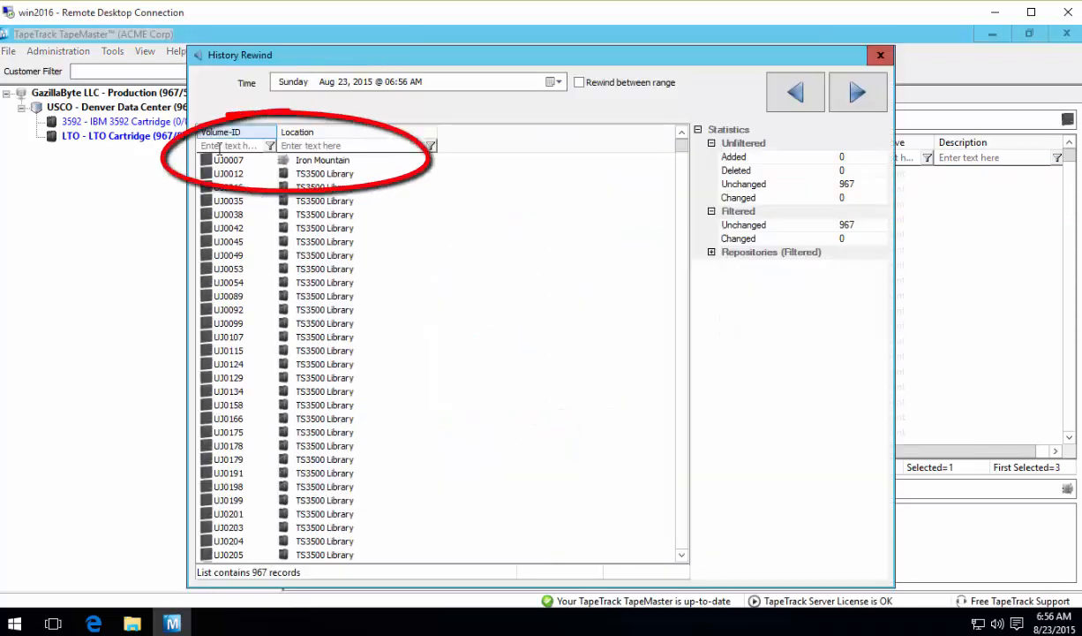
click(315, 161)
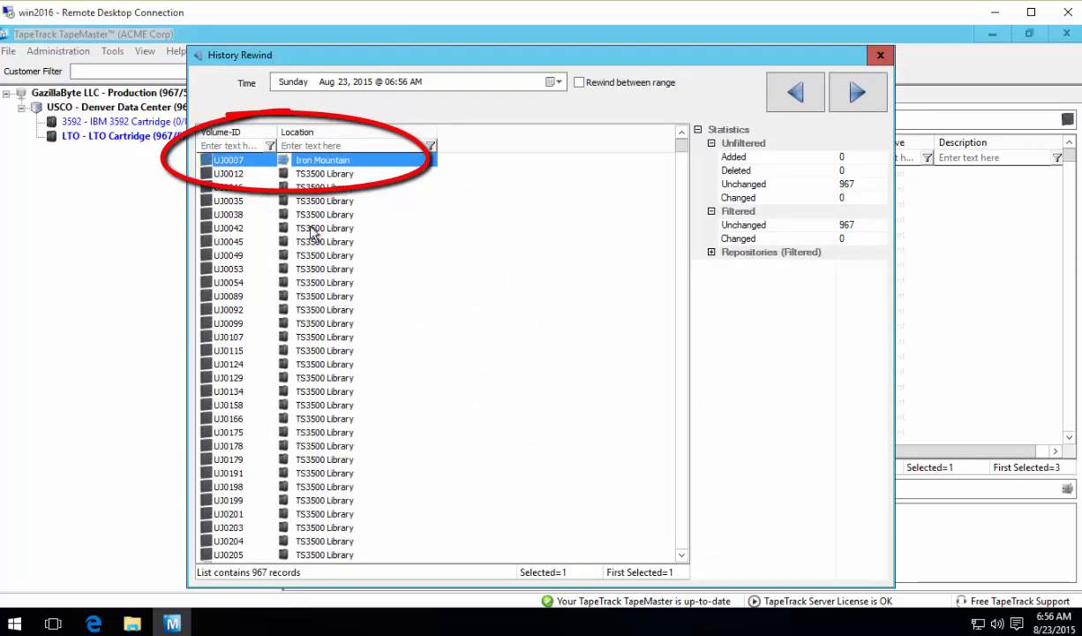
click(327, 515)
scroll(377, 333, down, 7)
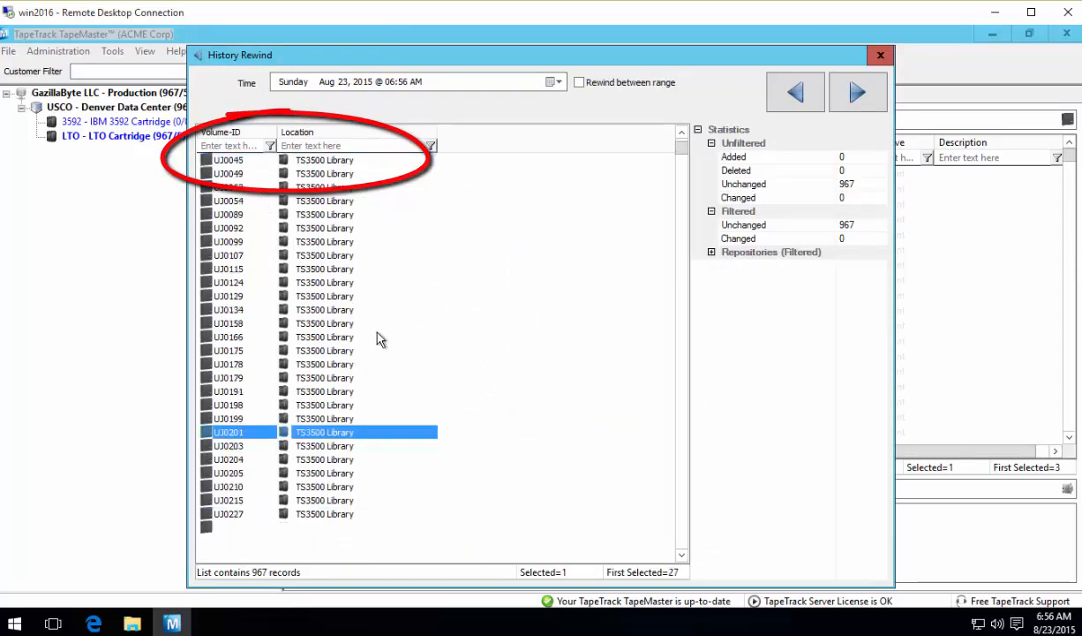
click(377, 333)
scroll(377, 333, up, 7)
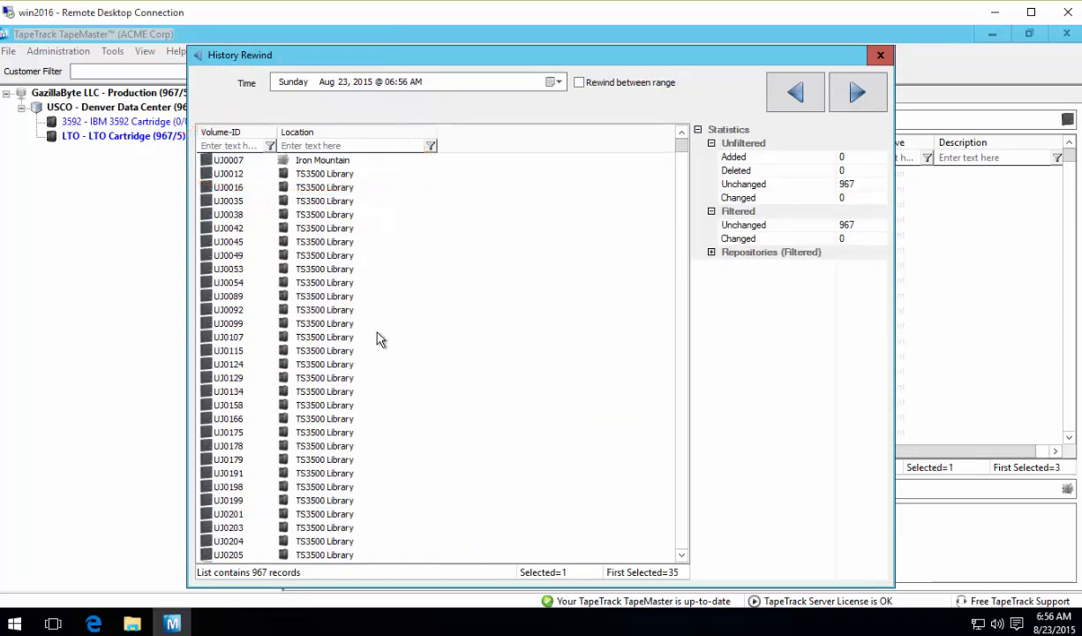
Compare volume locations by rewinding between a time range, starting at 06:00 AM and then at 06:54 AM on Aug 23, 2015
mouse_move(501, 305)
click(579, 83)
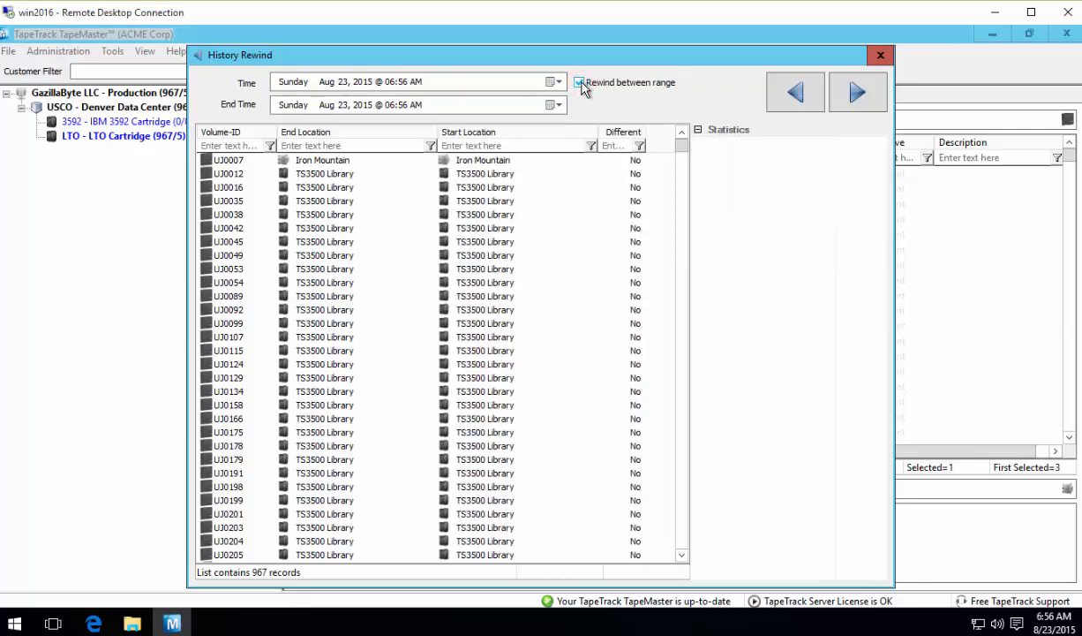
click(403, 82)
text(00)
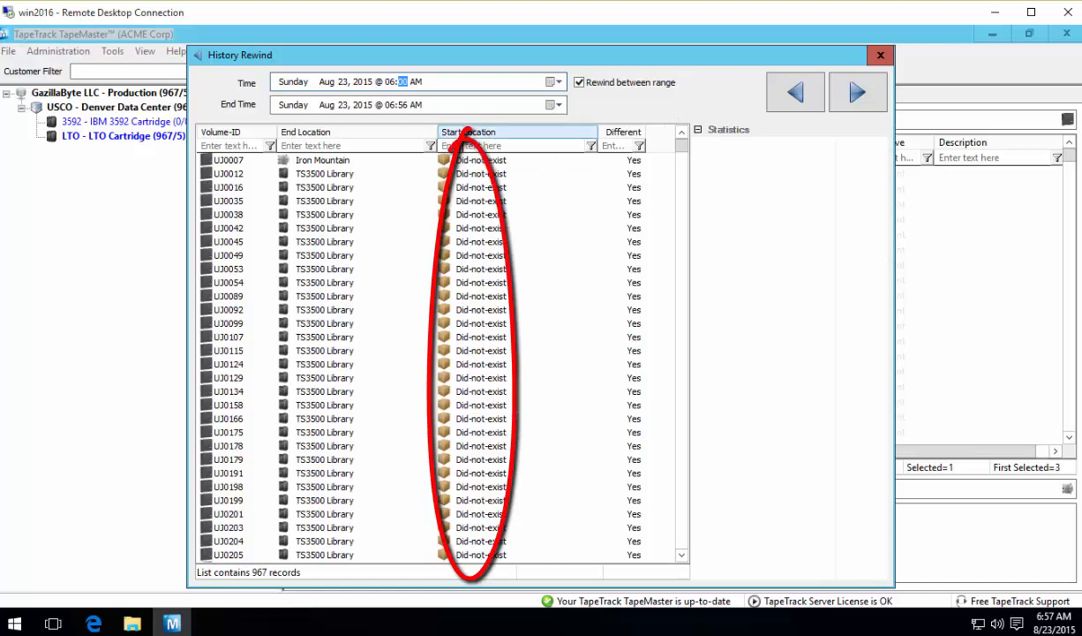
click(452, 336)
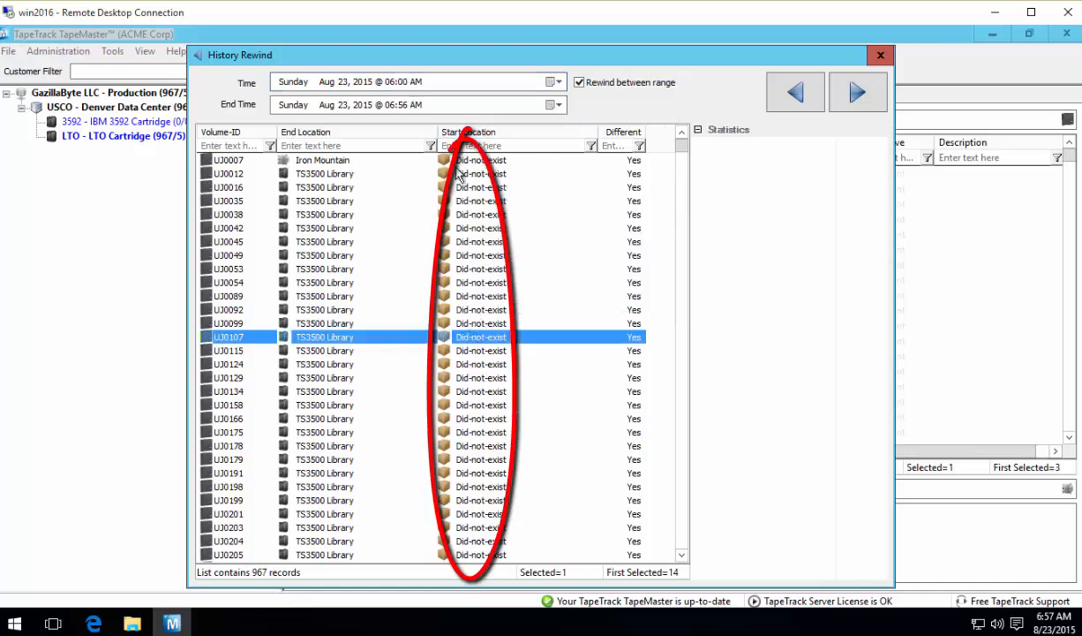
click(459, 174)
click(402, 82)
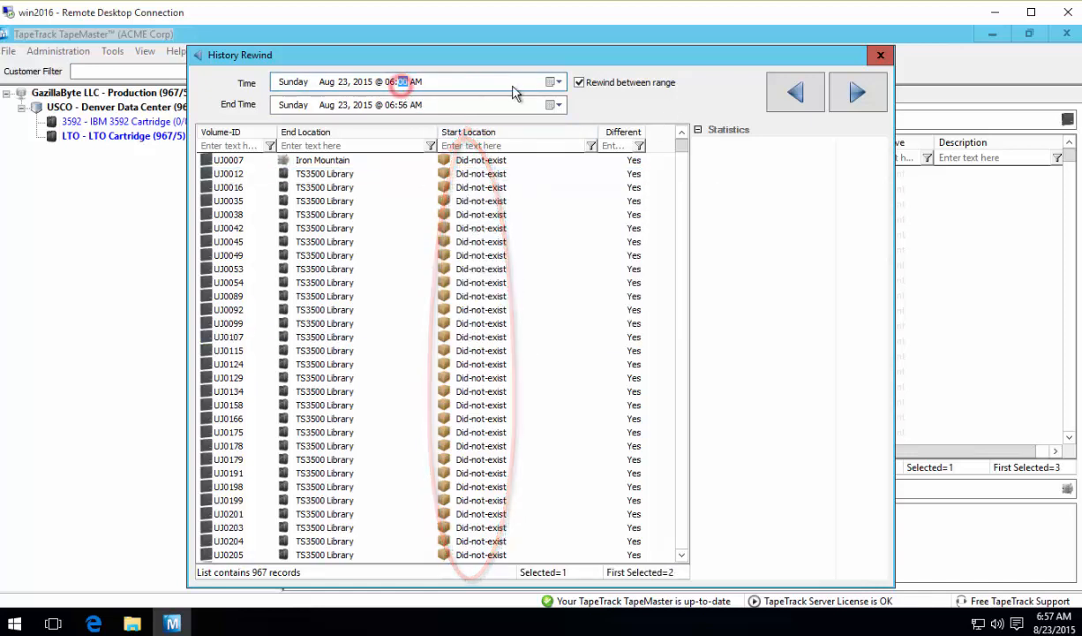
text(54)
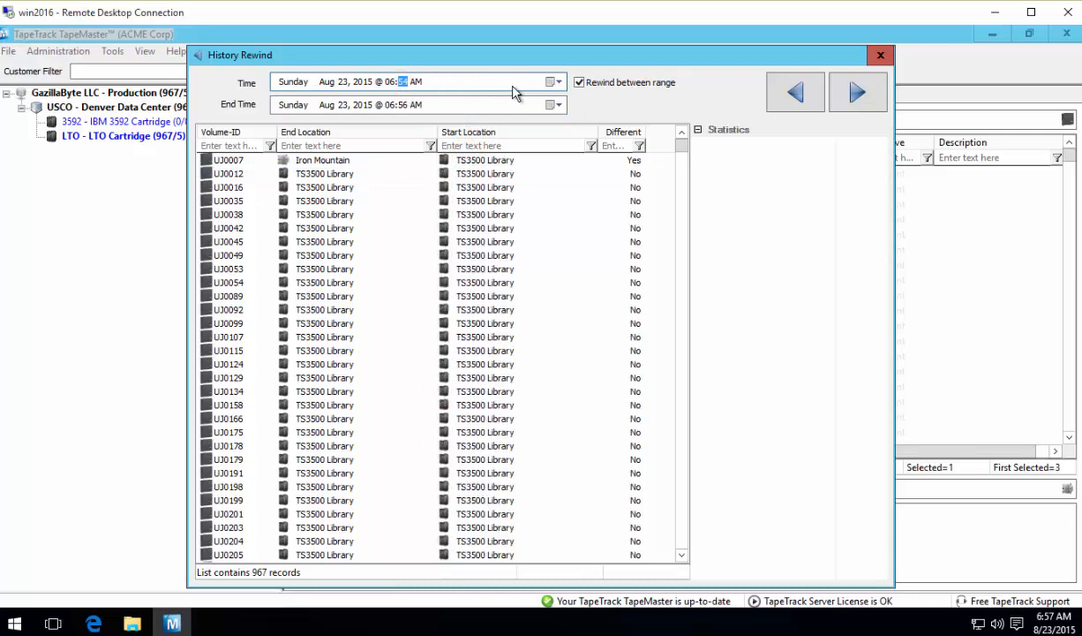
Filter the volumes compared in History Rewind to those with Different set to Yes, then close History Rewind
click(485, 160)
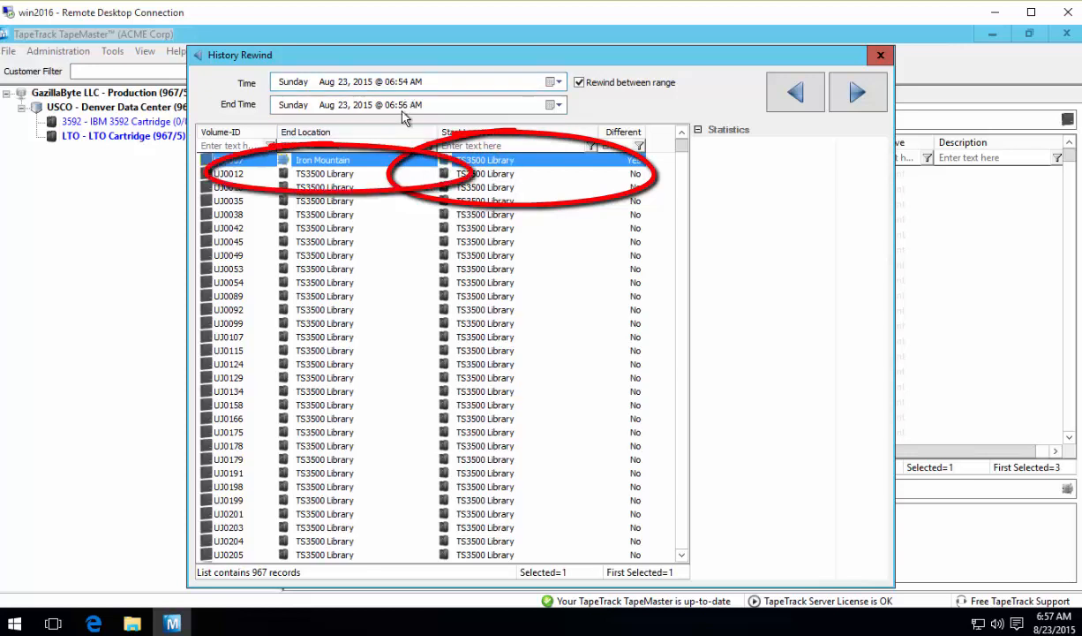
mouse_move(341, 166)
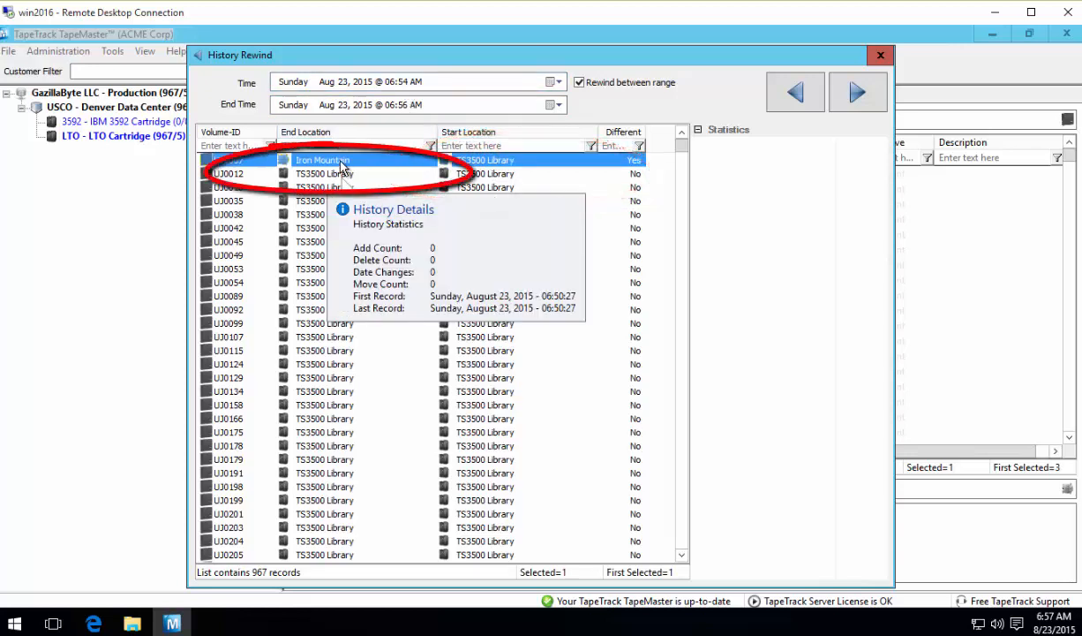
click(616, 146)
text(Y)
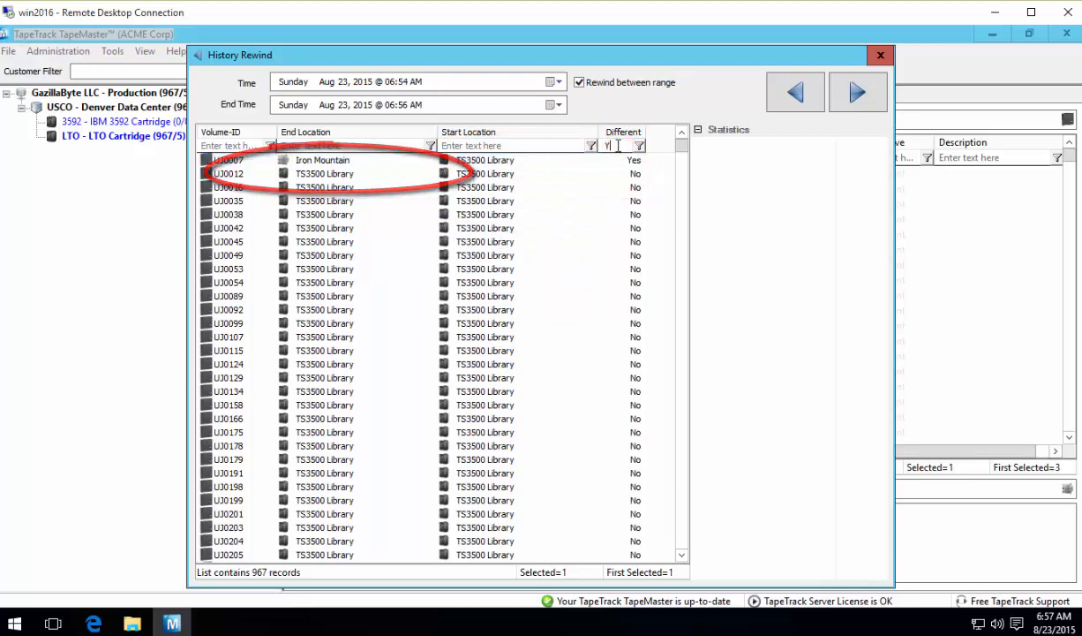
text(es)
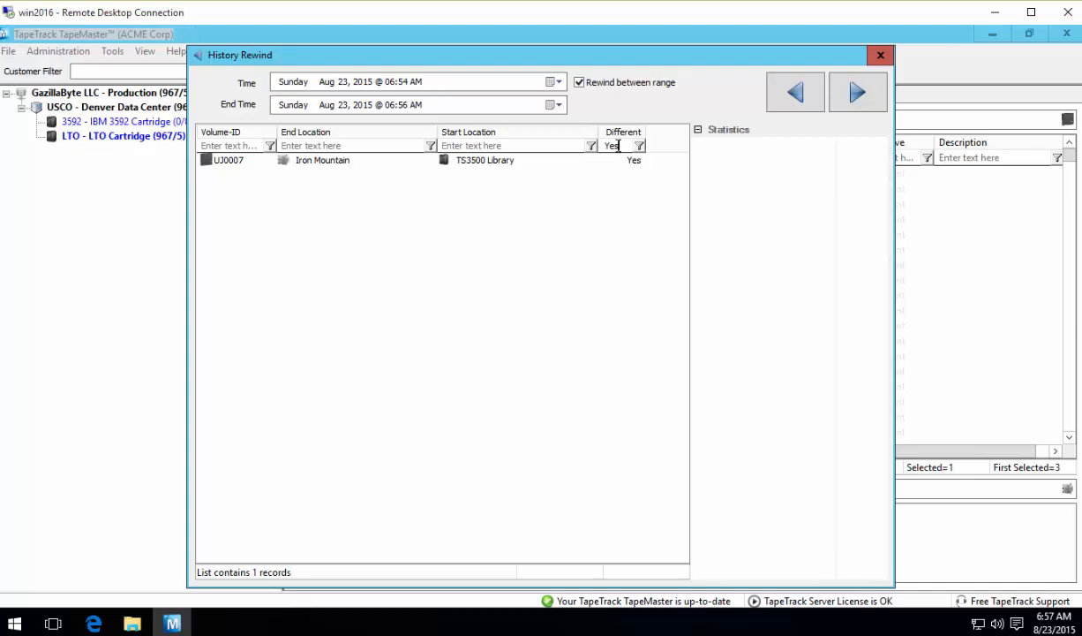
click(880, 54)
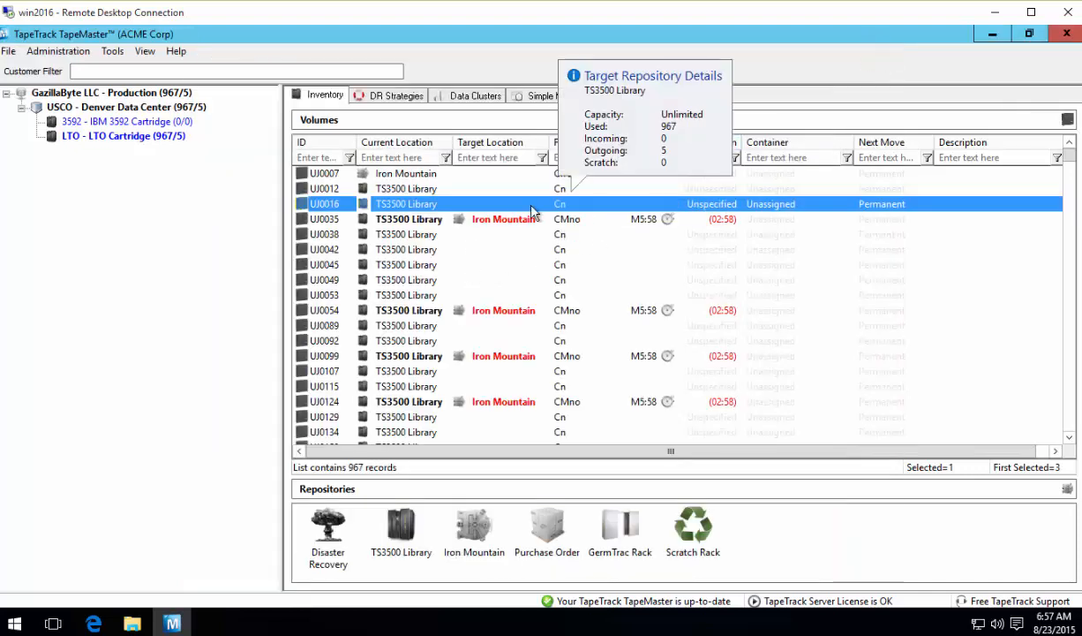
mouse_move(594, 253)
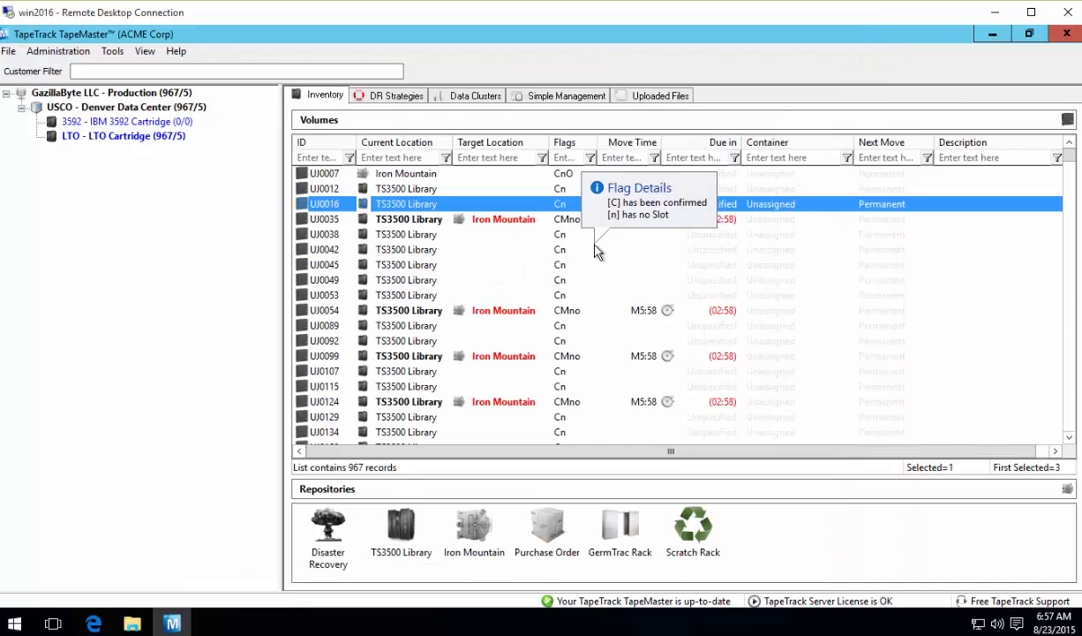